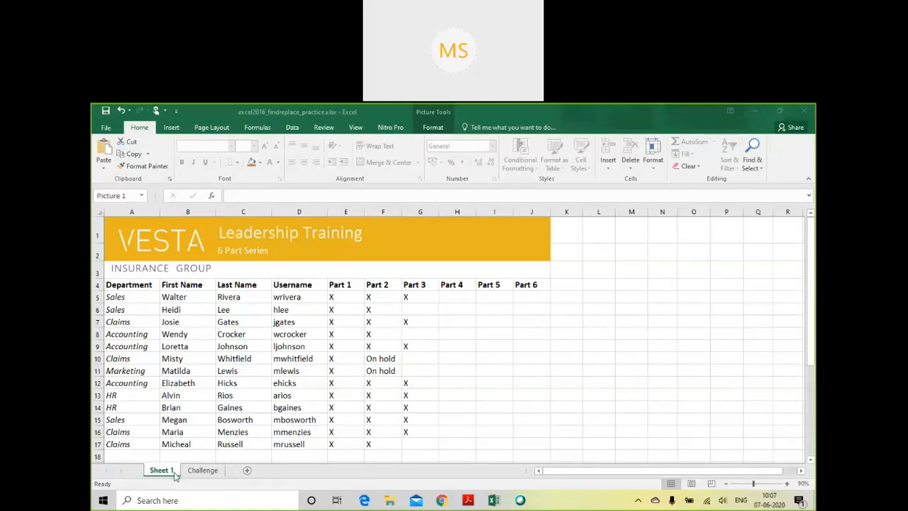
- Look over the Challenge sheet and the Sheet 1 training table, including its Department and Part headings and its data rows
{"action": "left_click", "coordinate": [202, 476]}
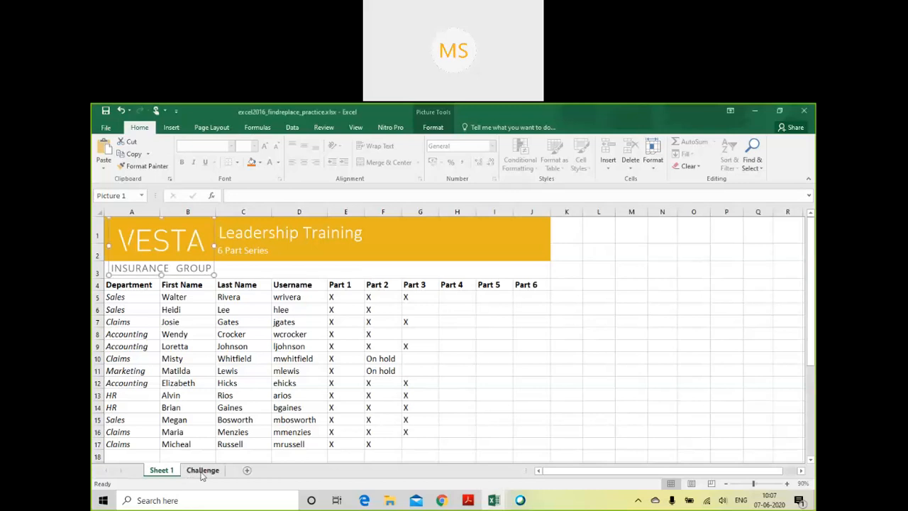
{"action": "left_click", "coordinate": [202, 470]}
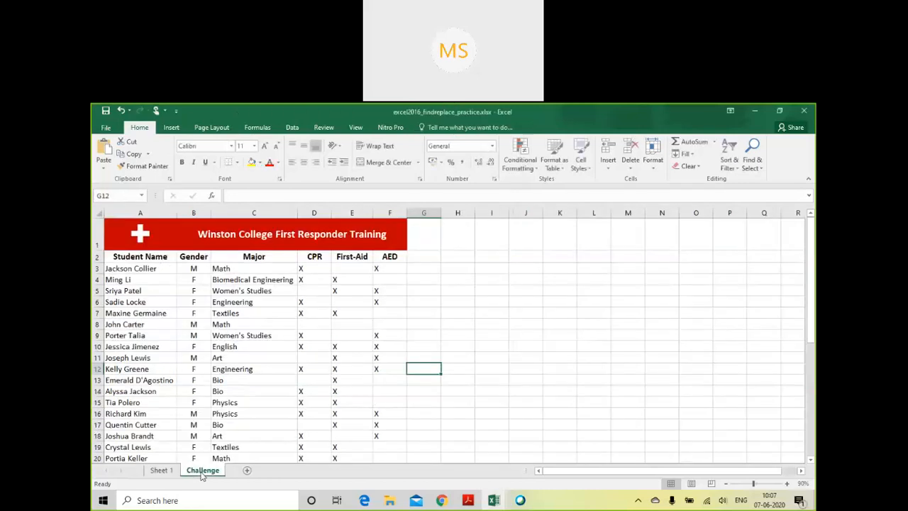
{"action": "left_click", "coordinate": [160, 471]}
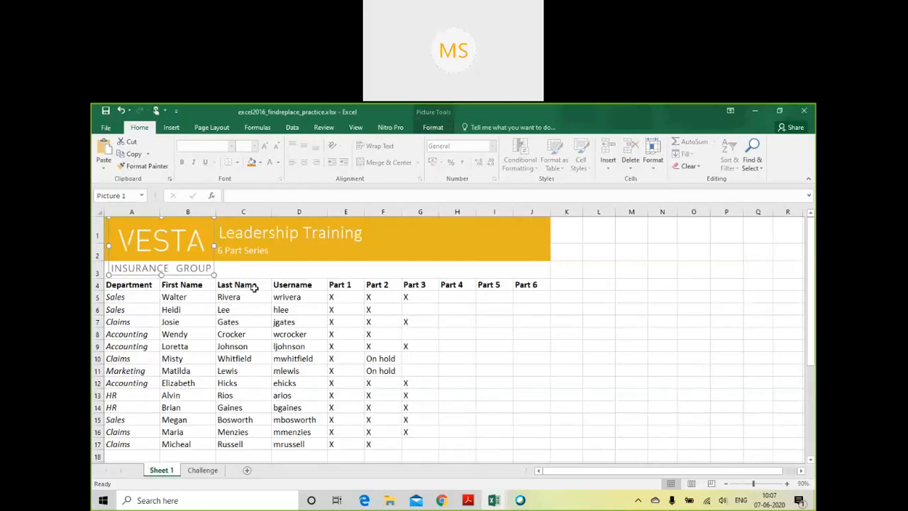
{"action": "left_click", "coordinate": [133, 285]}
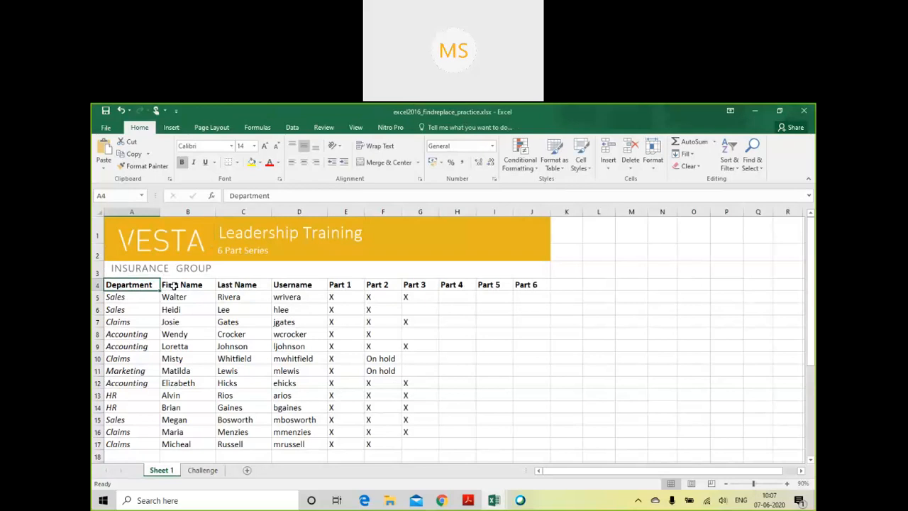
{"action": "left_click", "coordinate": [350, 285]}
{"action": "left_click", "coordinate": [380, 285]}
{"action": "left_click", "coordinate": [414, 282]}
{"action": "left_click", "coordinate": [443, 285]}
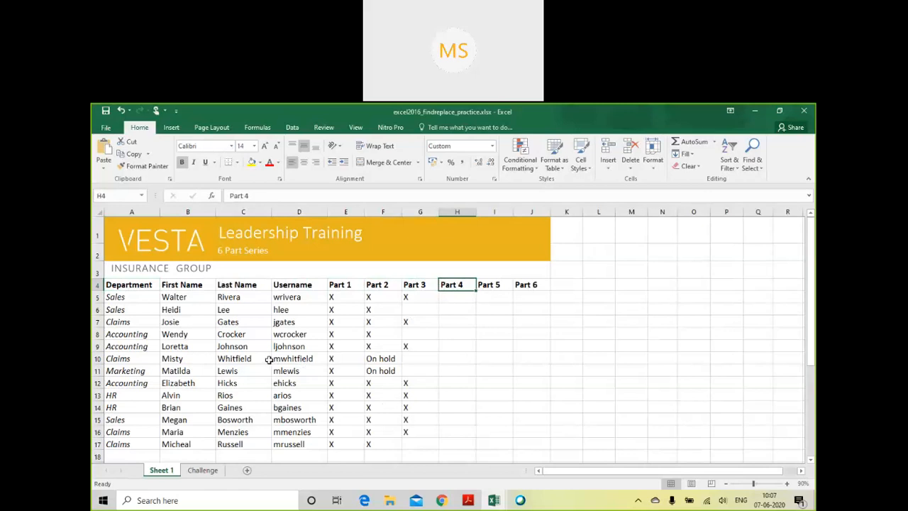
{"action": "left_click", "coordinate": [222, 371]}
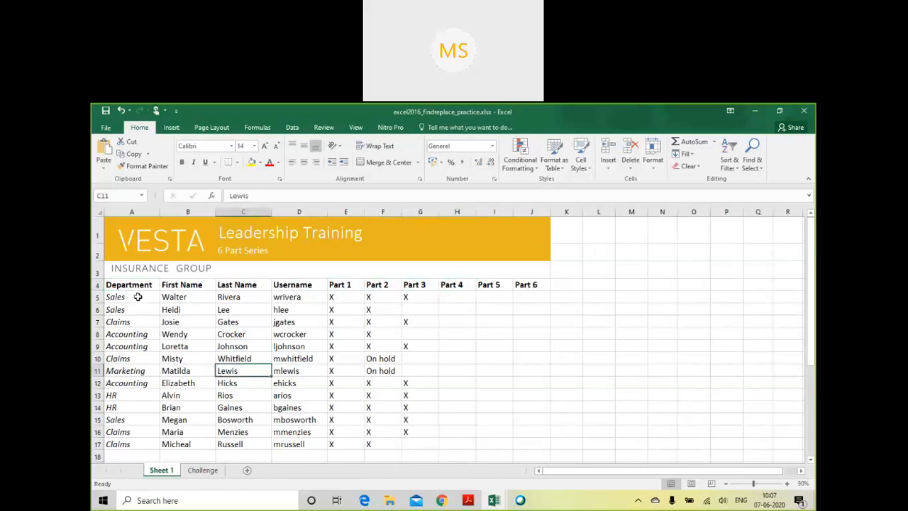
{"action": "left_click", "coordinate": [137, 296]}
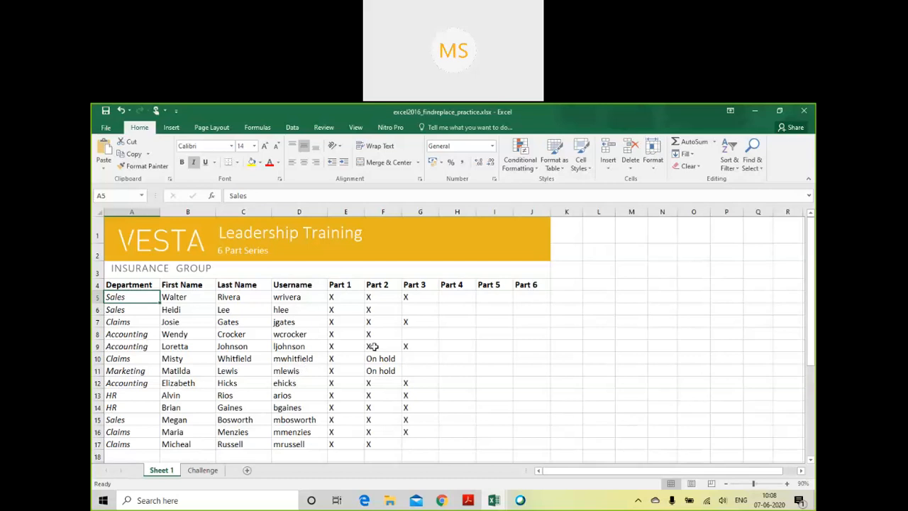
- Find all cells on Sheet 1 that contain the first name of the employee in row 8
{"action": "left_click", "coordinate": [742, 193]}
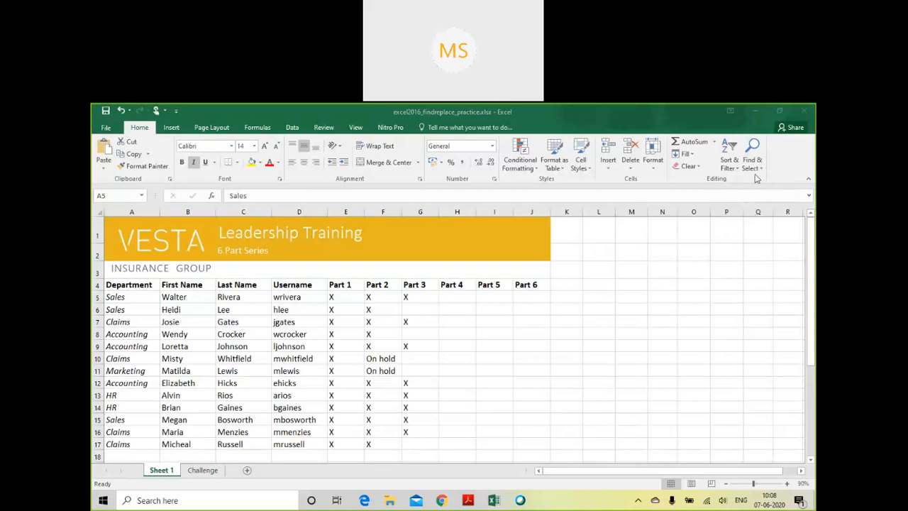
{"action": "left_click", "coordinate": [760, 171]}
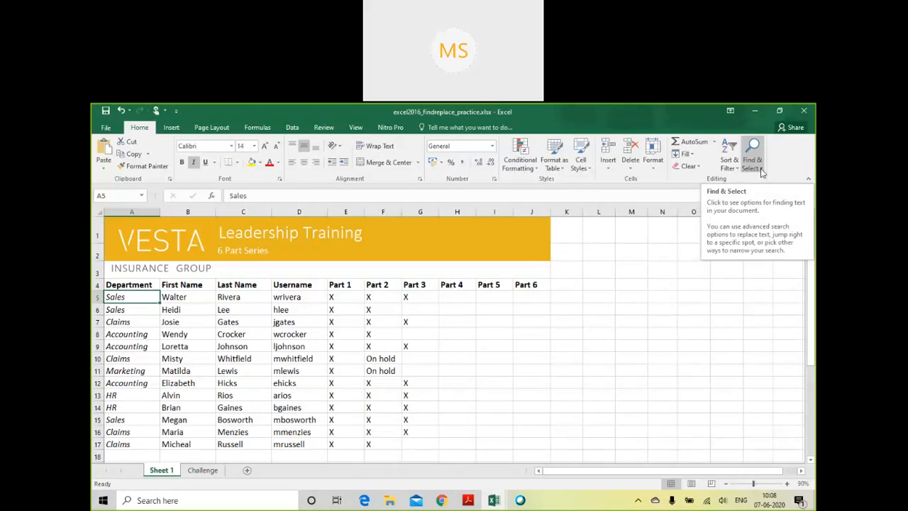
{"action": "left_click", "coordinate": [762, 170]}
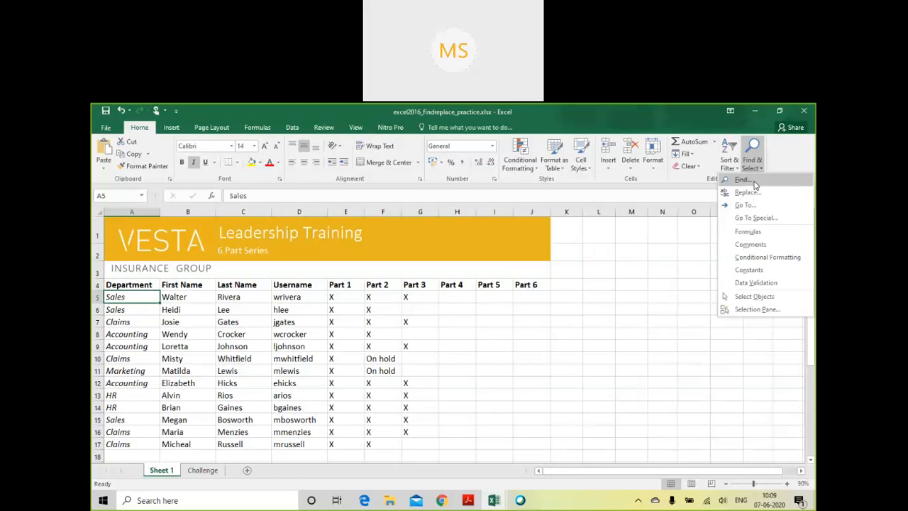
{"action": "left_click", "coordinate": [755, 182]}
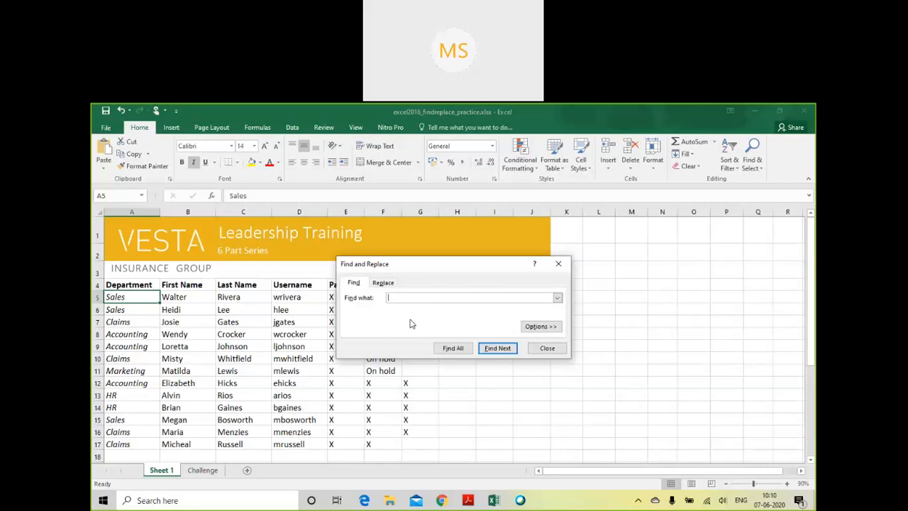
{"action": "type", "text": "Wendy"}
{"action": "left_click", "coordinate": [452, 349]}
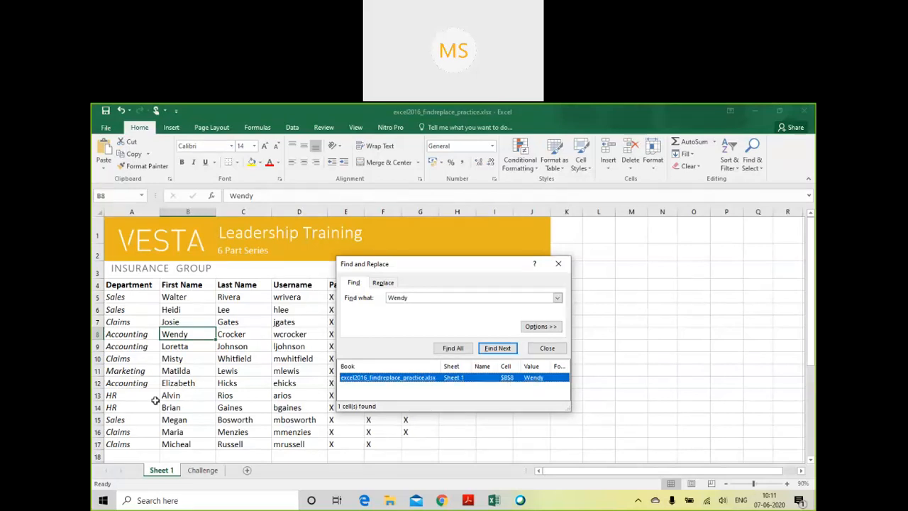
- Check the matching cell B8 and the First Name column against the search result
{"action": "left_click", "coordinate": [199, 336]}
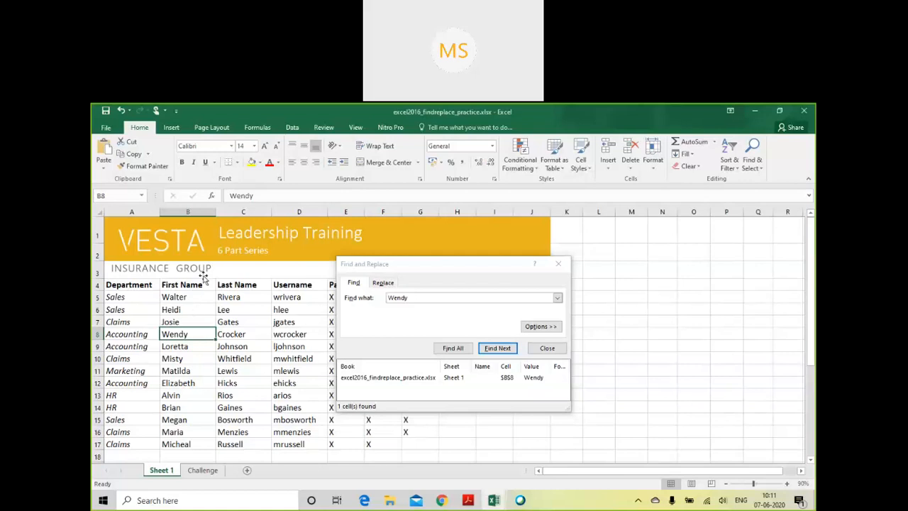
{"action": "left_click", "coordinate": [200, 208]}
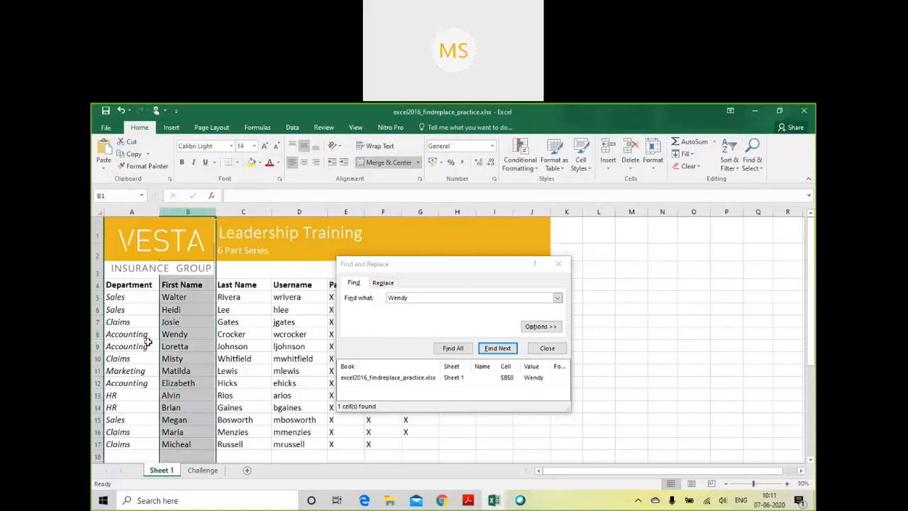
{"action": "left_click", "coordinate": [176, 336]}
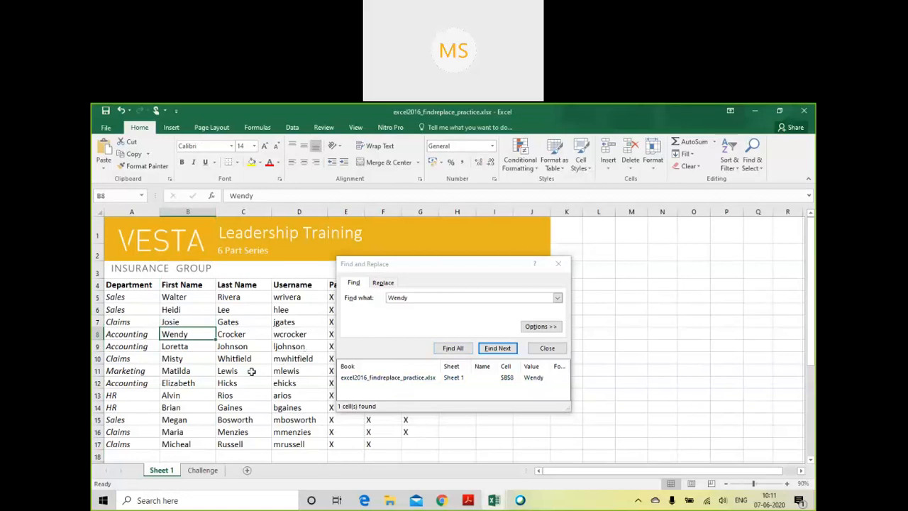
- Find all cells containing "Acc", enlarge the results list, and go through the further matches one by one
{"action": "left_click_drag", "start_coordinate": [470, 298], "coordinate": [387, 295]}
{"action": "key", "text": "BackSpace"}
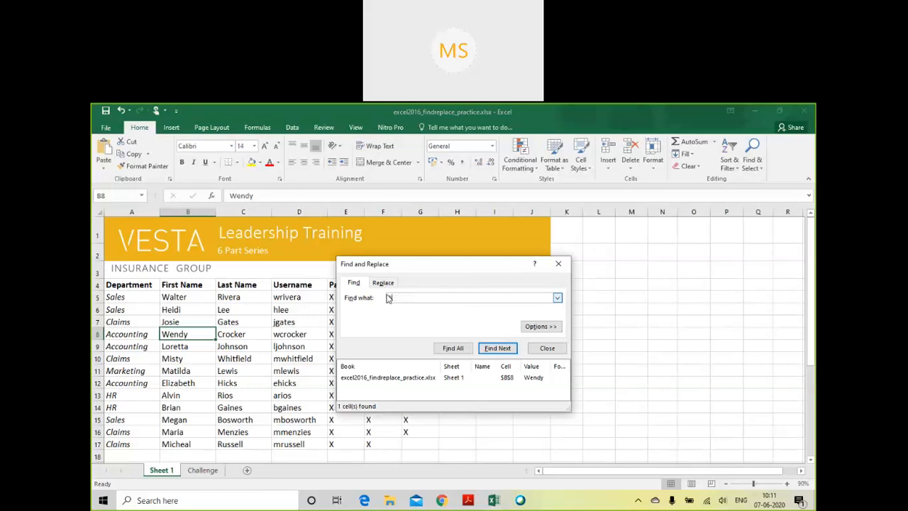
{"action": "type", "text": "cd"}
{"action": "left_click", "coordinate": [452, 348]}
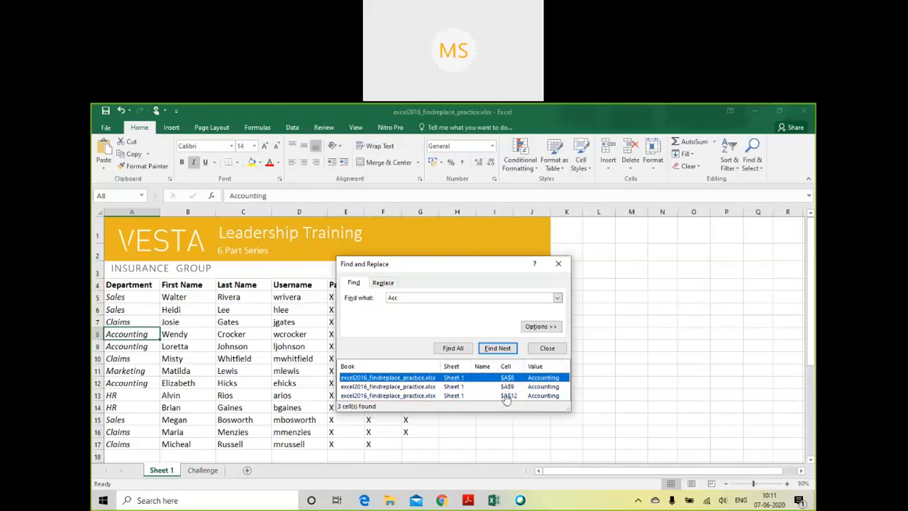
{"action": "left_click_drag", "start_coordinate": [498, 413], "coordinate": [499, 443]}
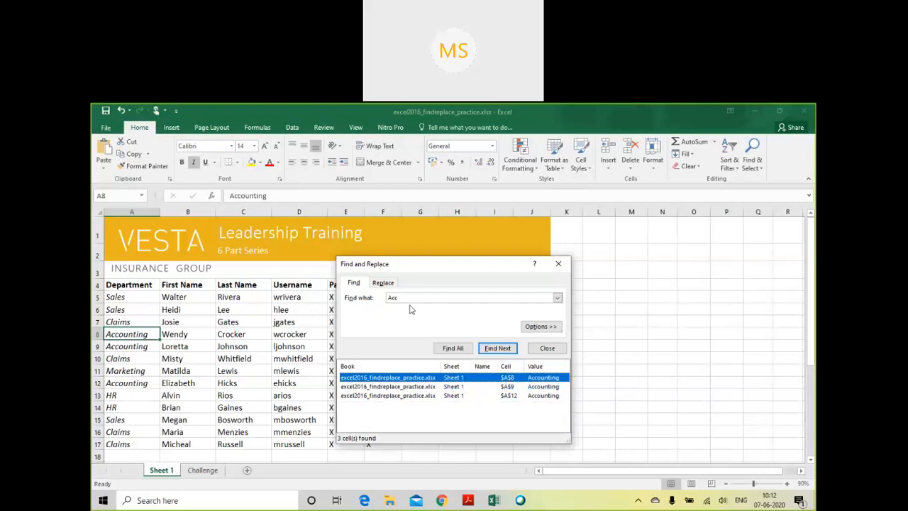
{"action": "left_click", "coordinate": [490, 354]}
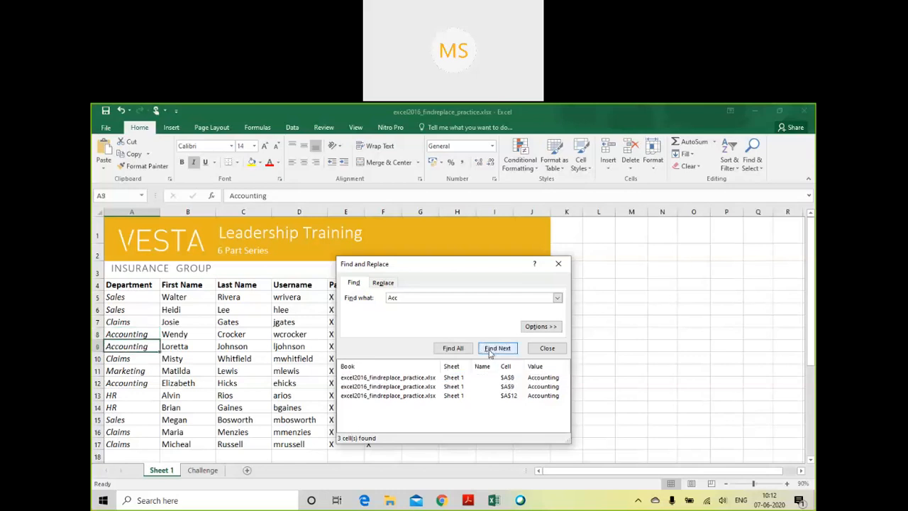
{"action": "left_click", "coordinate": [490, 355]}
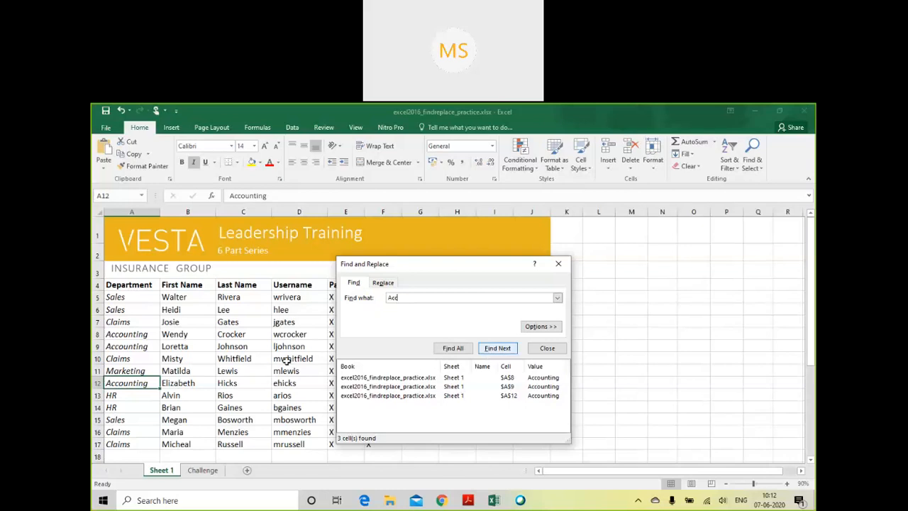
- Find all cells containing "Accounting", and find the next cell containing "HR"
{"action": "type", "text": "ounting"}
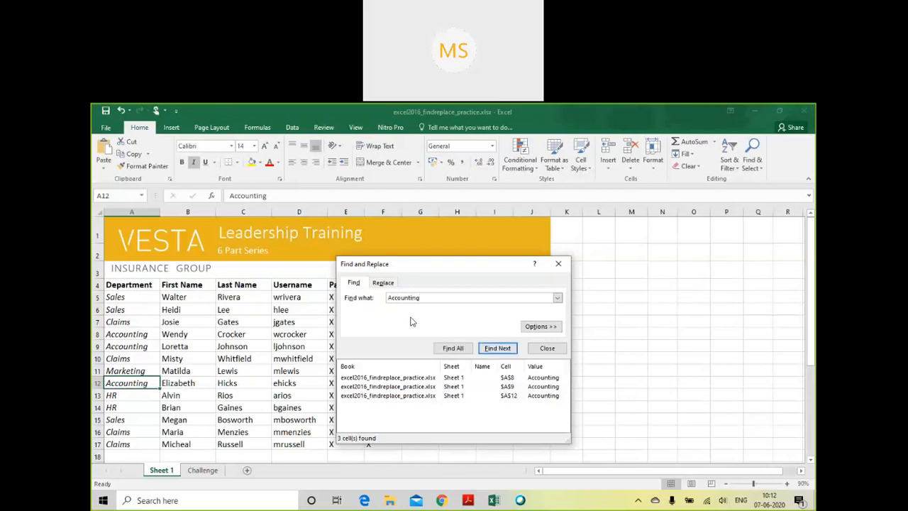
{"action": "left_click", "coordinate": [451, 349]}
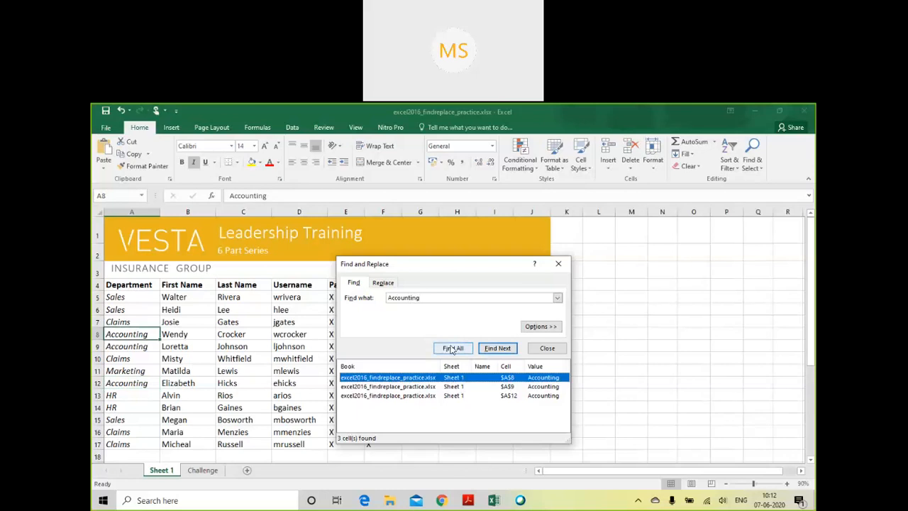
{"action": "left_click", "coordinate": [472, 297]}
{"action": "double_click", "coordinate": [409, 296]}
{"action": "type", "text": "HR"}
{"action": "key", "text": "Return"}
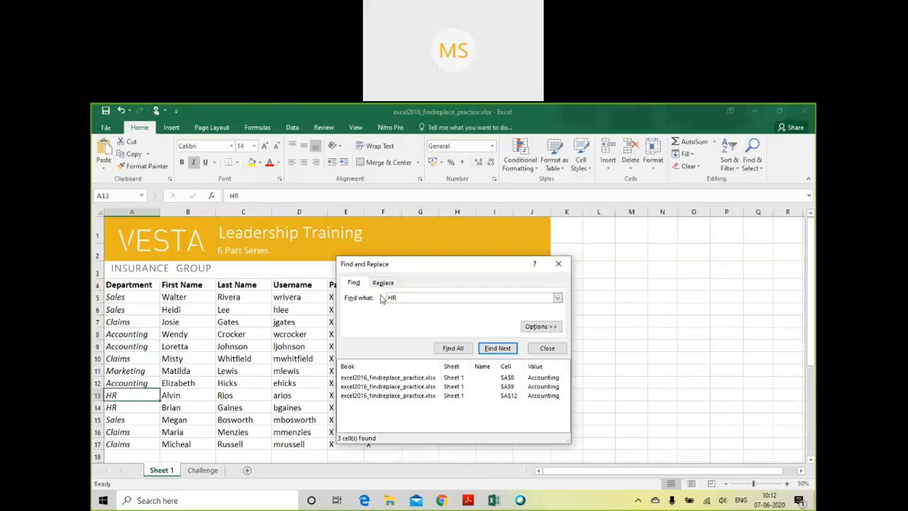
- Find all cells containing "On hold" with the search dialog moved off the table, go to the next match, and close the search
{"action": "left_click_drag", "start_coordinate": [430, 262], "coordinate": [513, 266]}
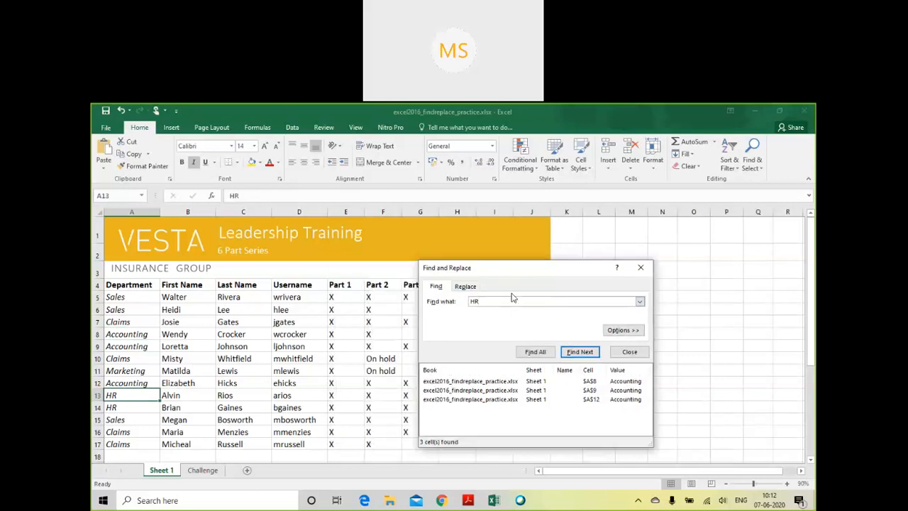
{"action": "left_click_drag", "start_coordinate": [513, 299], "coordinate": [469, 301]}
{"action": "type", "text": "On hold"}
{"action": "left_click", "coordinate": [539, 354]}
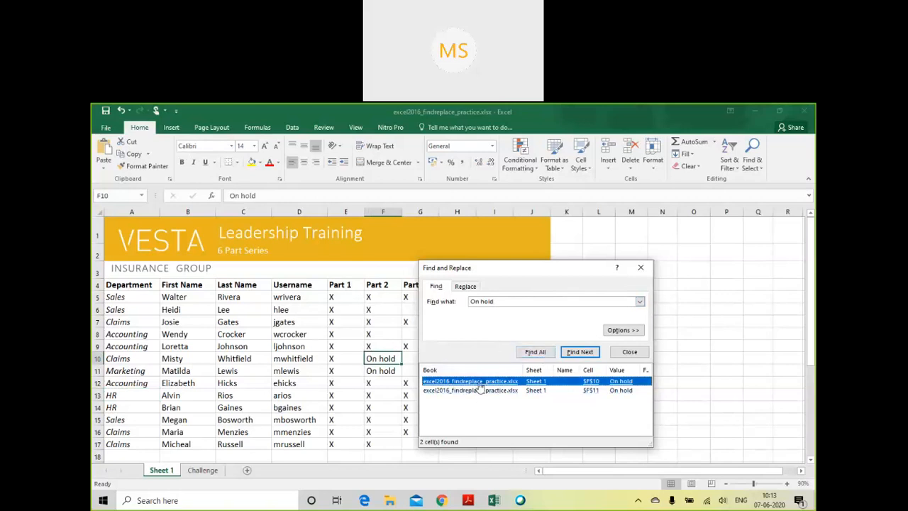
{"action": "left_click", "coordinate": [572, 358]}
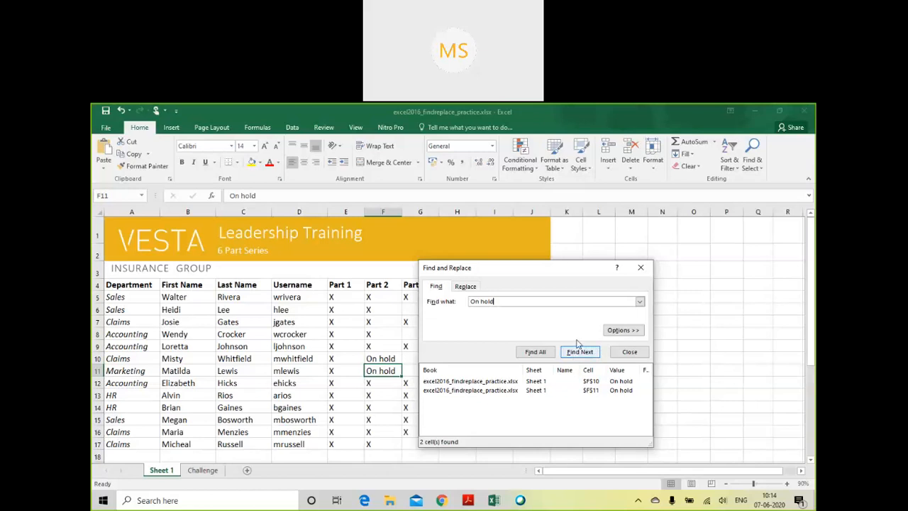
{"action": "left_click", "coordinate": [641, 267]}
- Find all "On hold" cells within the entire workbook using the expanded search options, and check the Challenge sheet against the results
{"action": "left_click", "coordinate": [288, 370]}
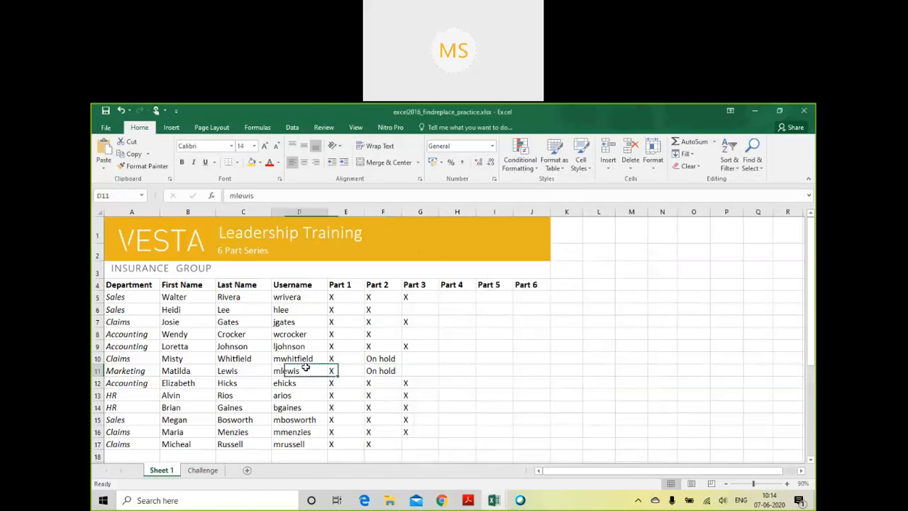
{"action": "key", "text": "ctrl+f"}
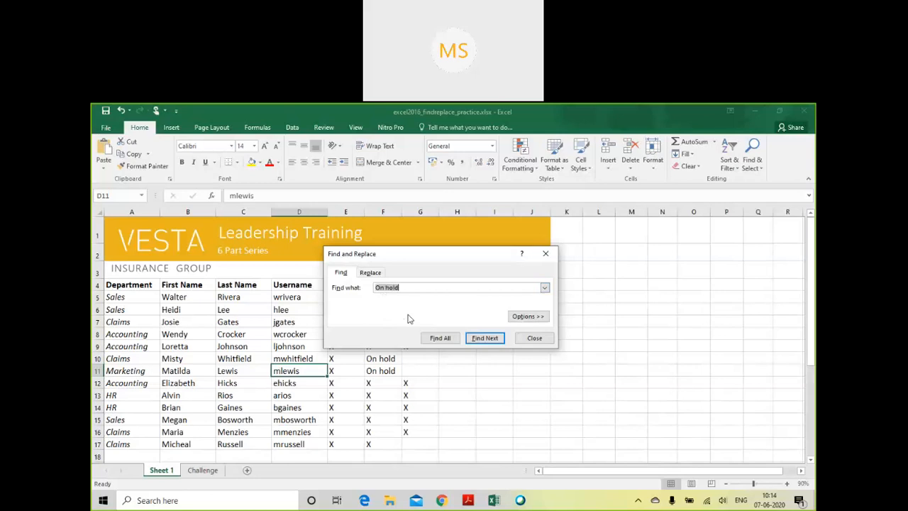
{"action": "left_click", "coordinate": [526, 317]}
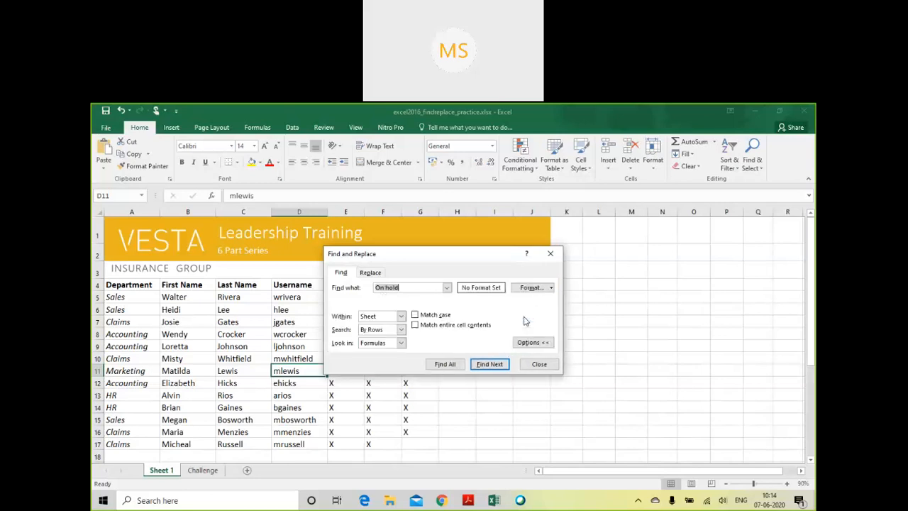
{"action": "left_click_drag", "start_coordinate": [500, 253], "coordinate": [516, 233]}
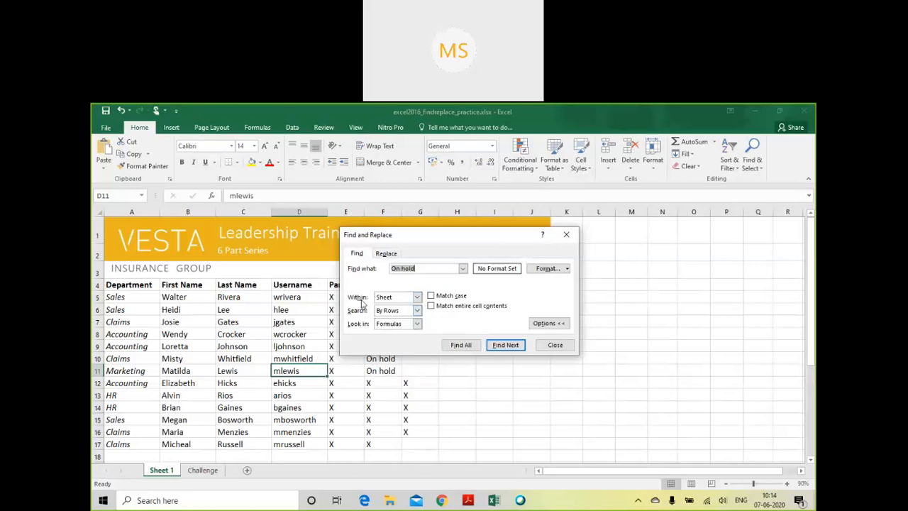
{"action": "left_click", "coordinate": [419, 300]}
{"action": "left_click", "coordinate": [409, 316]}
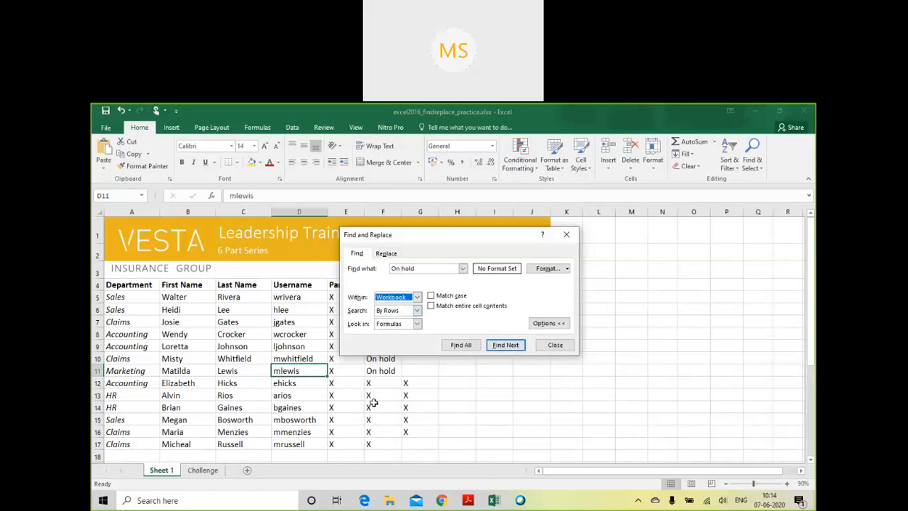
{"action": "left_click", "coordinate": [472, 346]}
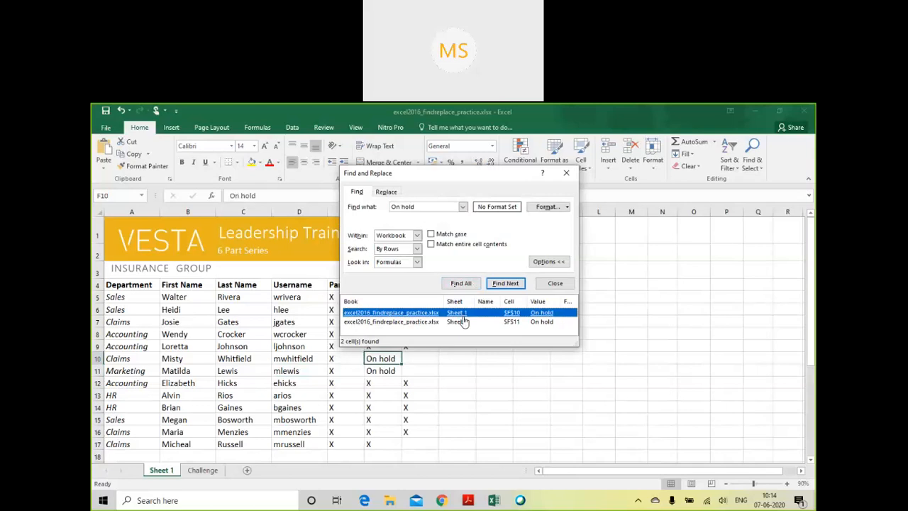
{"action": "left_click", "coordinate": [204, 471]}
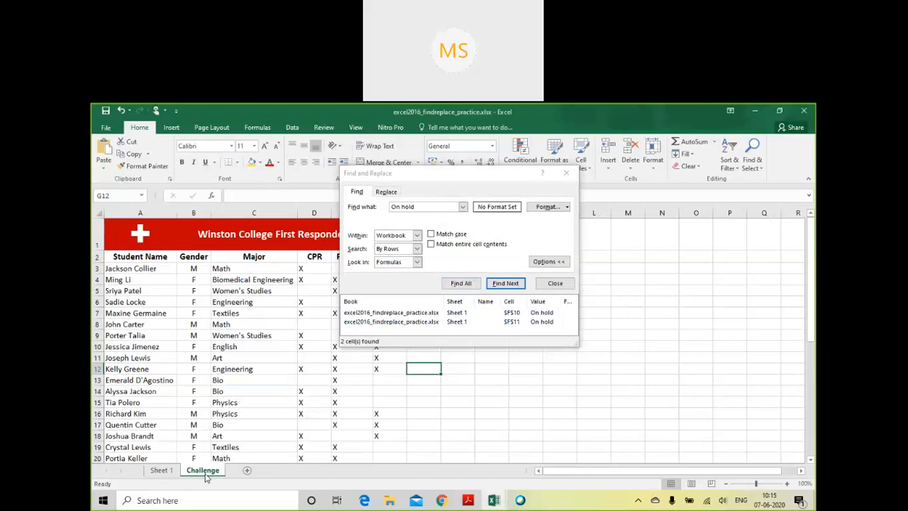
{"action": "left_click", "coordinate": [161, 470]}
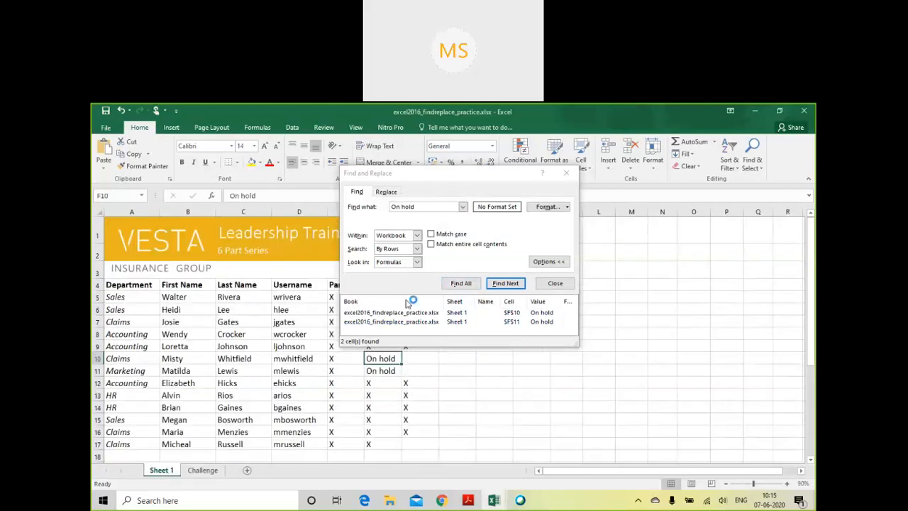
- Find all cells containing "X" within the entire workbook
{"action": "left_click", "coordinate": [437, 207]}
{"action": "left_click_drag", "start_coordinate": [437, 206], "coordinate": [387, 214]}
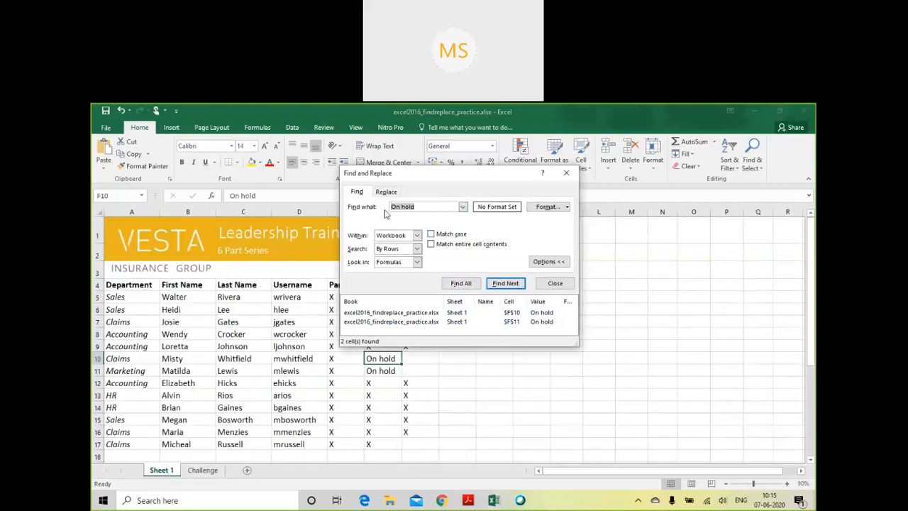
{"action": "type", "text": "X"}
{"action": "left_click", "coordinate": [417, 236]}
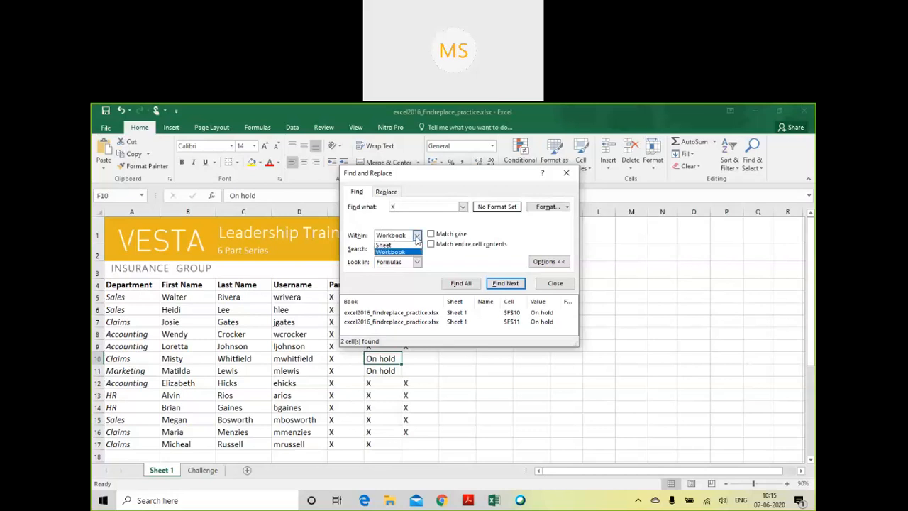
{"action": "left_click", "coordinate": [417, 237]}
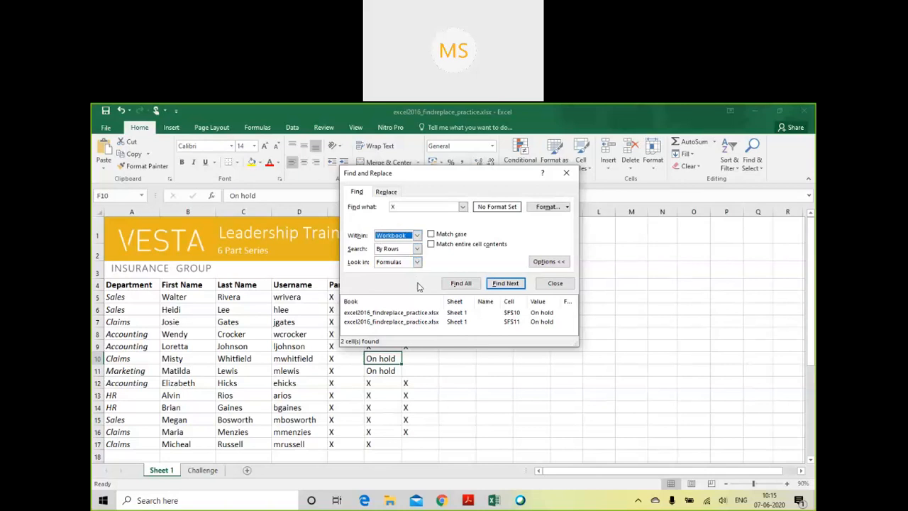
{"action": "left_click", "coordinate": [476, 284]}
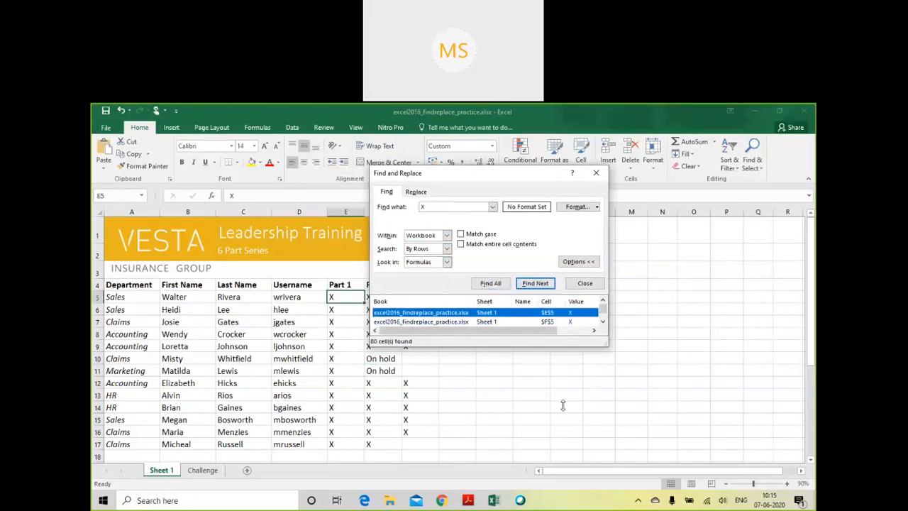
- Enlarge the results list, look through the "X" matches, and go to the match in cell A7 of the Challenge sheet
{"action": "left_click_drag", "start_coordinate": [576, 347], "coordinate": [575, 451]}
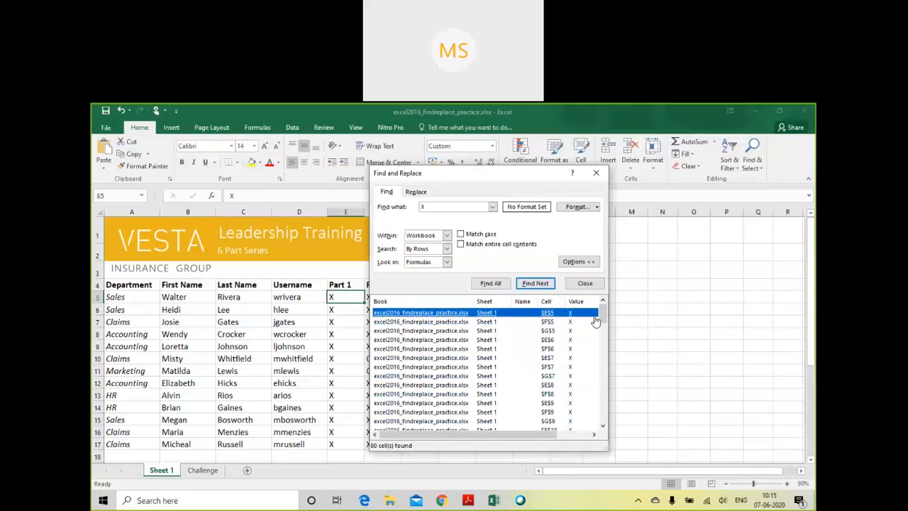
{"action": "left_click_drag", "start_coordinate": [602, 316], "coordinate": [598, 367]}
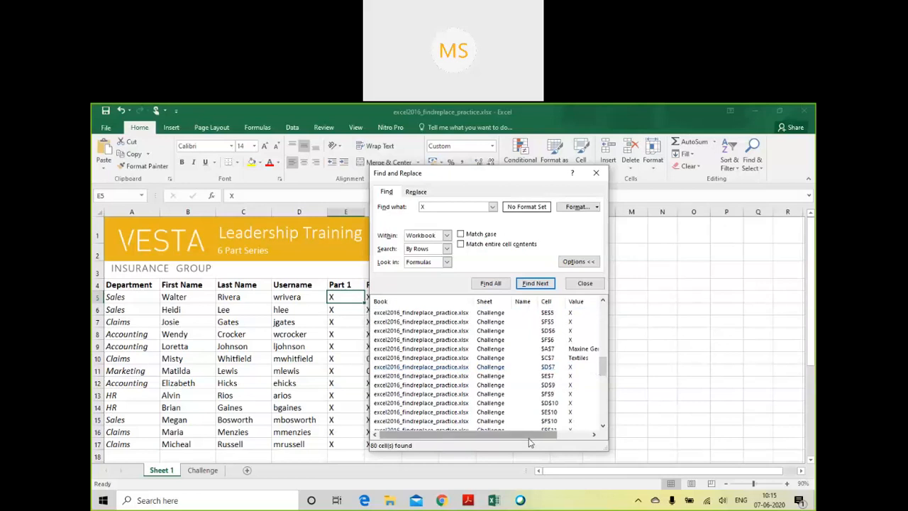
{"action": "left_click_drag", "start_coordinate": [528, 436], "coordinate": [566, 440]}
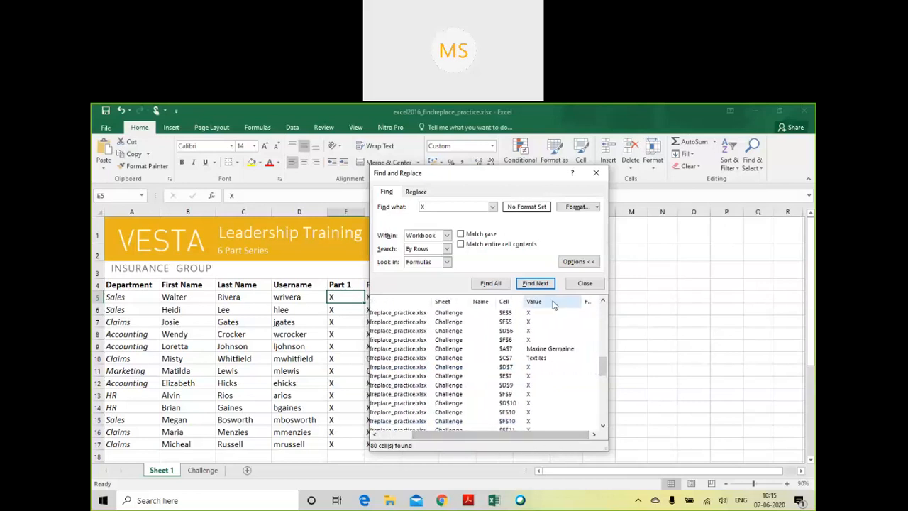
{"action": "left_click", "coordinate": [538, 350]}
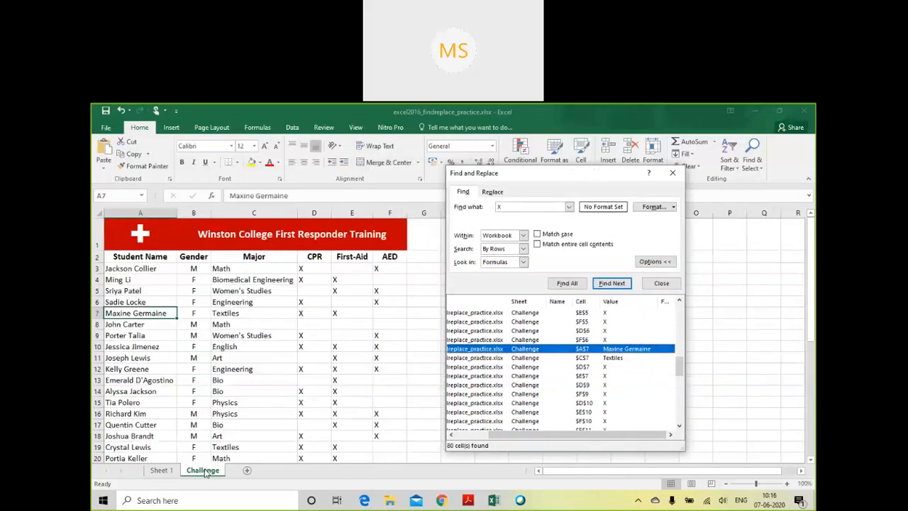
{"action": "left_click", "coordinate": [151, 313]}
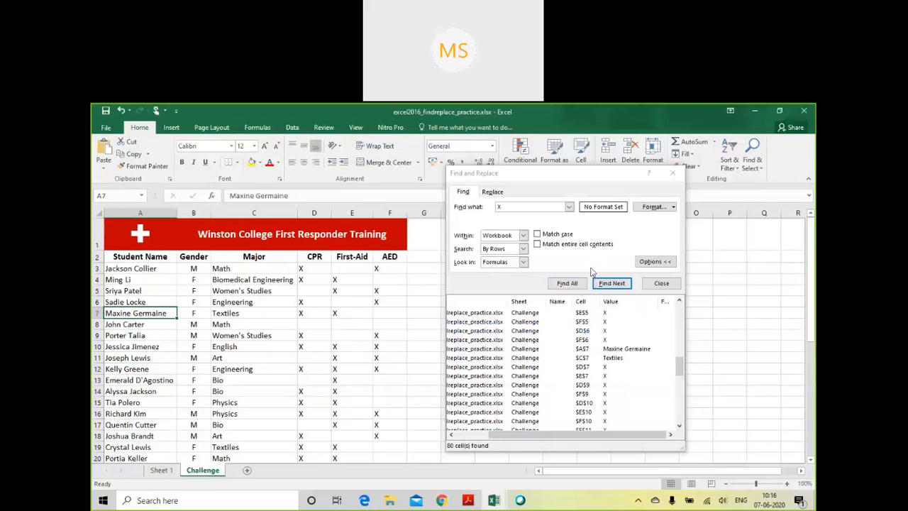
- Find all "X" cells again with case matching turned on, and look through the whole results list
{"action": "left_click", "coordinate": [539, 239]}
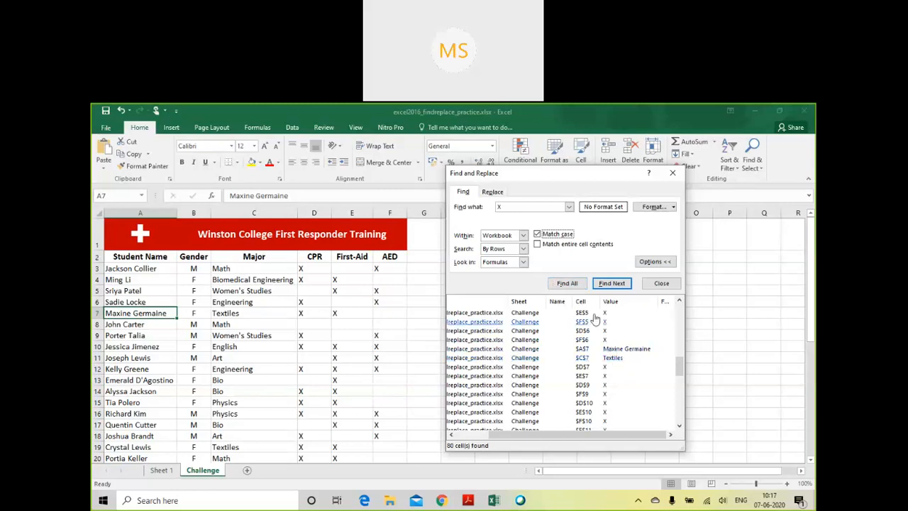
{"action": "left_click", "coordinate": [578, 284]}
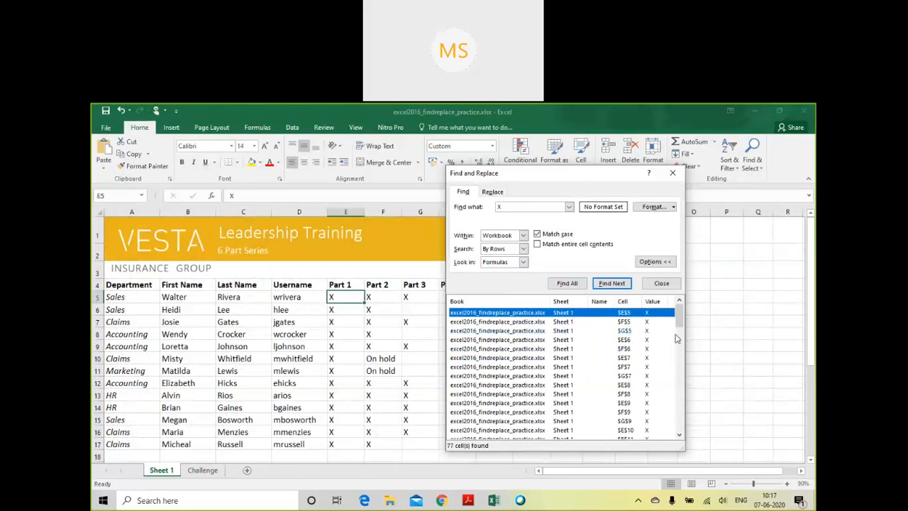
{"action": "left_click_drag", "start_coordinate": [678, 320], "coordinate": [680, 428]}
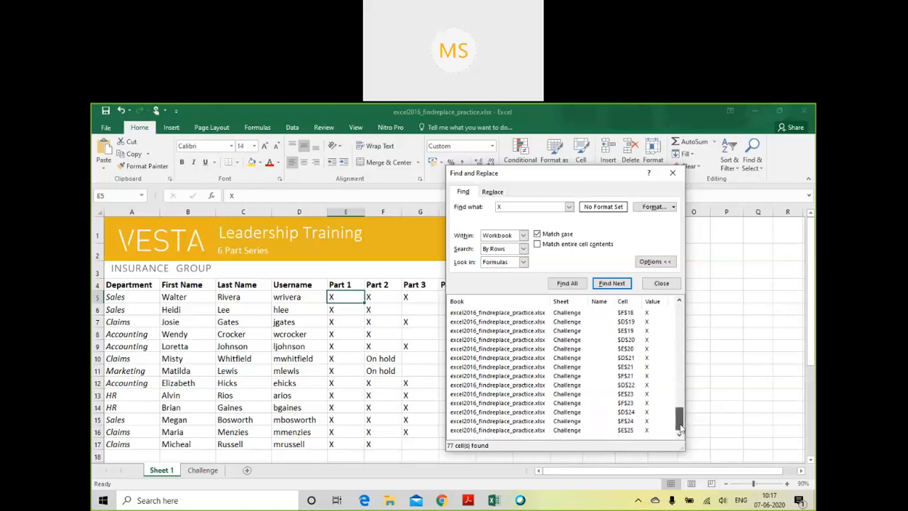
{"action": "left_click_drag", "start_coordinate": [680, 428], "coordinate": [682, 316]}
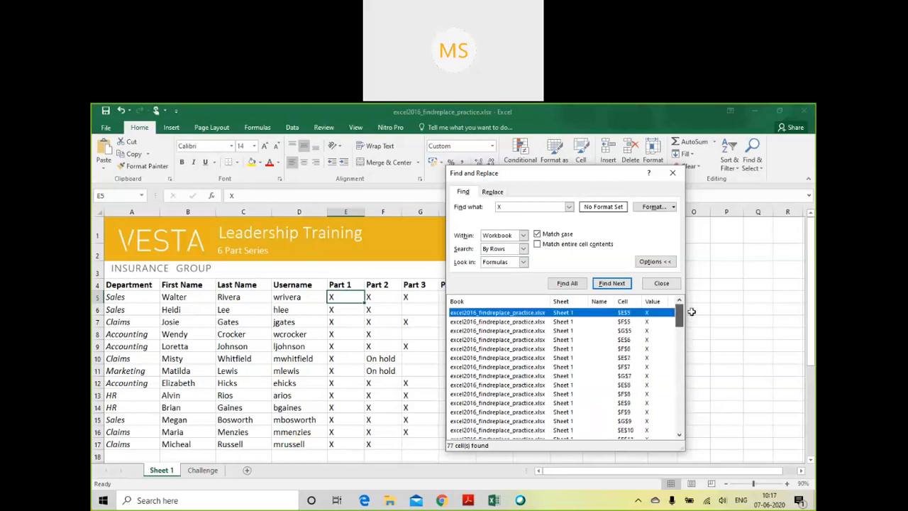
- Find all "X" cells with case matching turned off, and check the Challenge sheet entries in the results
{"action": "left_click", "coordinate": [538, 234]}
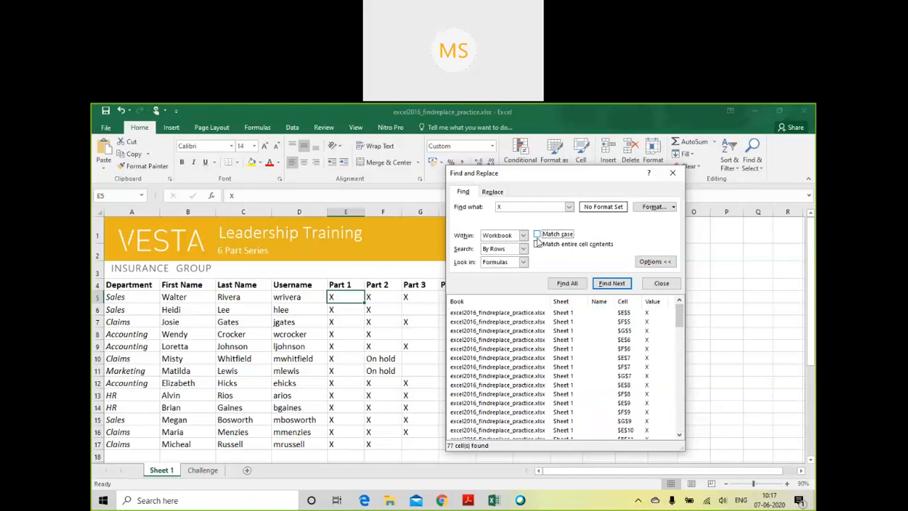
{"action": "left_click", "coordinate": [567, 284]}
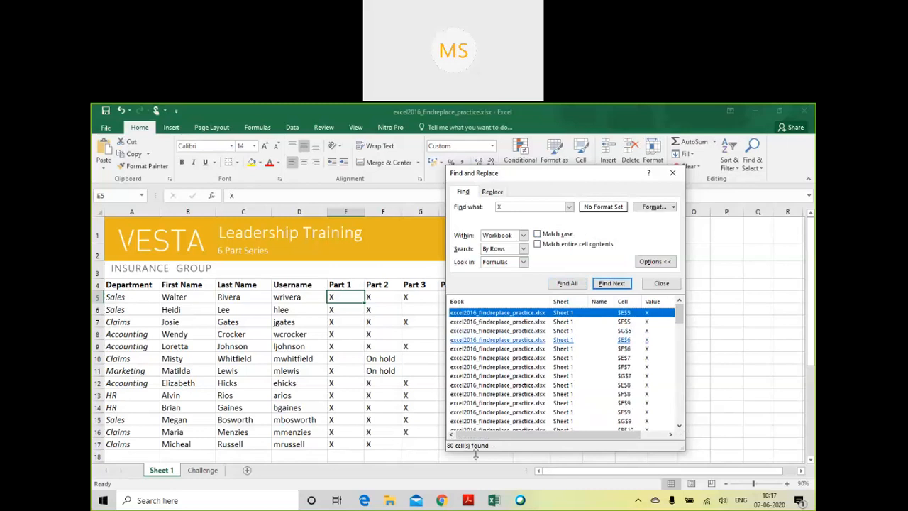
{"action": "left_click_drag", "start_coordinate": [684, 320], "coordinate": [681, 362]}
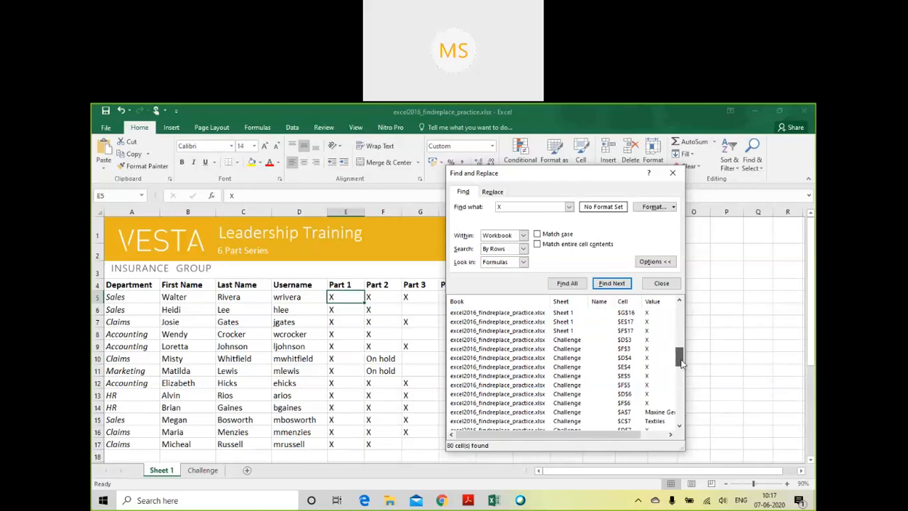
{"action": "left_click_drag", "start_coordinate": [682, 362], "coordinate": [681, 358]}
- Find all cells containing the row 6 last name in lowercase with case matching on, and compare with cell C6
{"action": "left_click", "coordinate": [548, 237]}
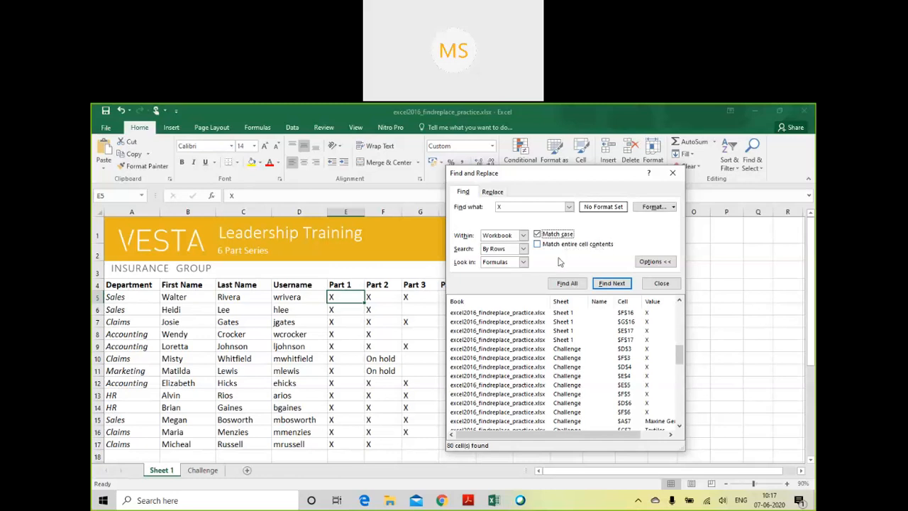
{"action": "left_click", "coordinate": [509, 206]}
{"action": "type", "text": "lee"}
{"action": "left_click", "coordinate": [565, 283]}
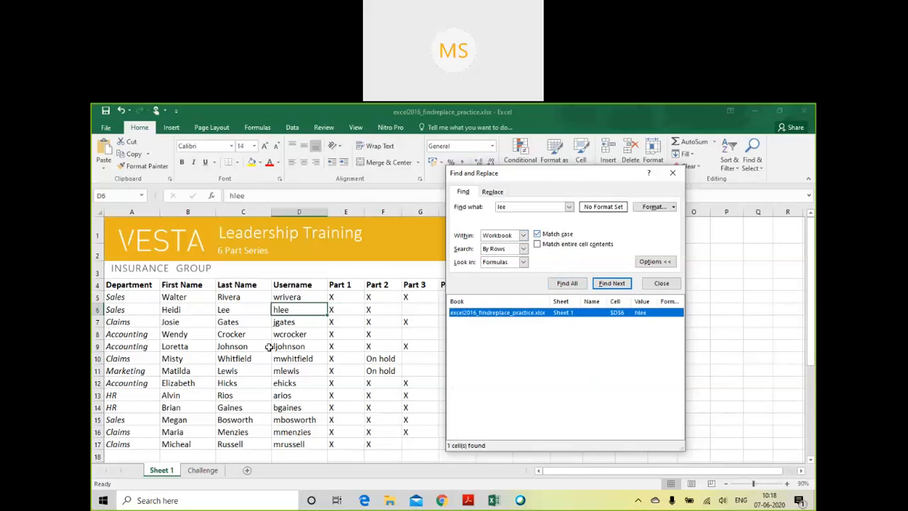
{"action": "left_click", "coordinate": [243, 312]}
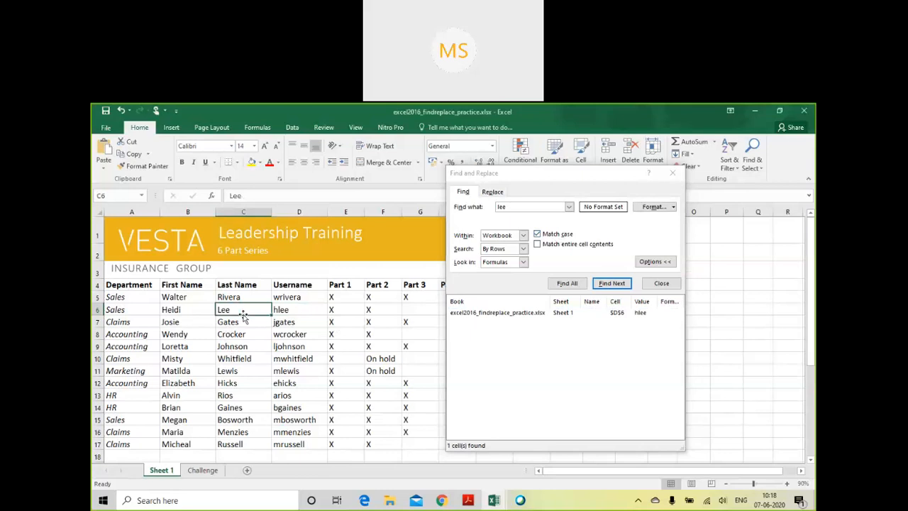
- Find all matches for the lowercase last name without case matching, and again with entire cell contents matching turned on
{"action": "left_click", "coordinate": [536, 235]}
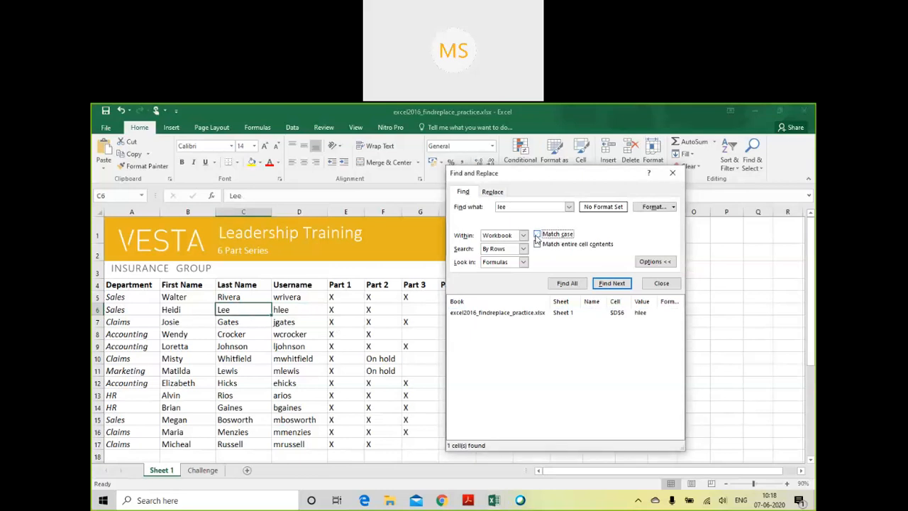
{"action": "left_click", "coordinate": [558, 284]}
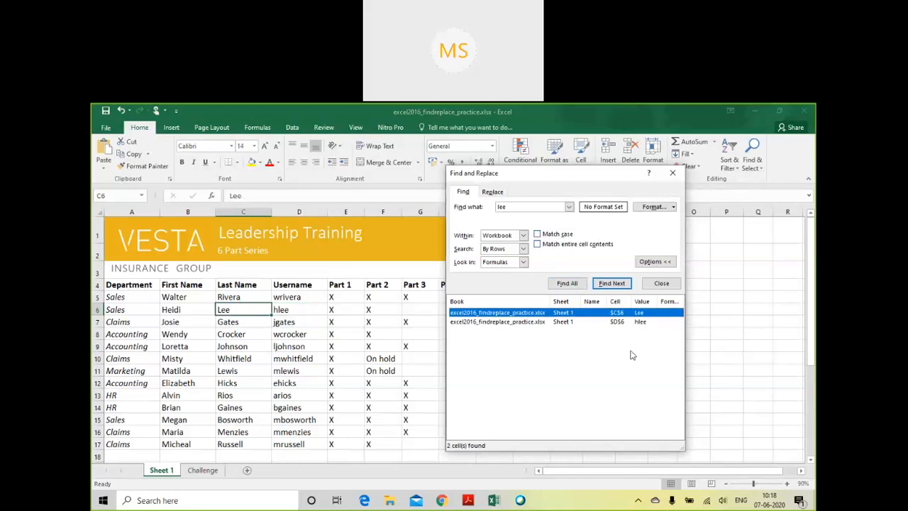
{"action": "left_click", "coordinate": [538, 245]}
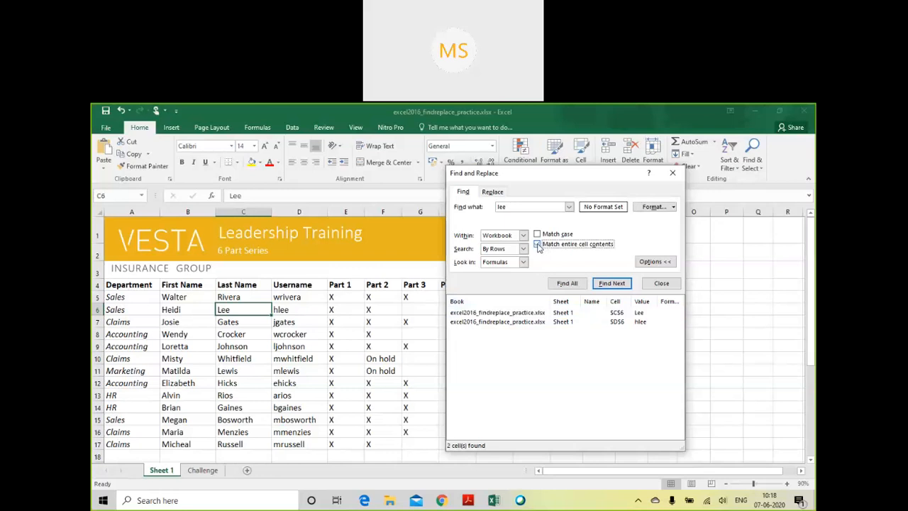
{"action": "left_click", "coordinate": [574, 286]}
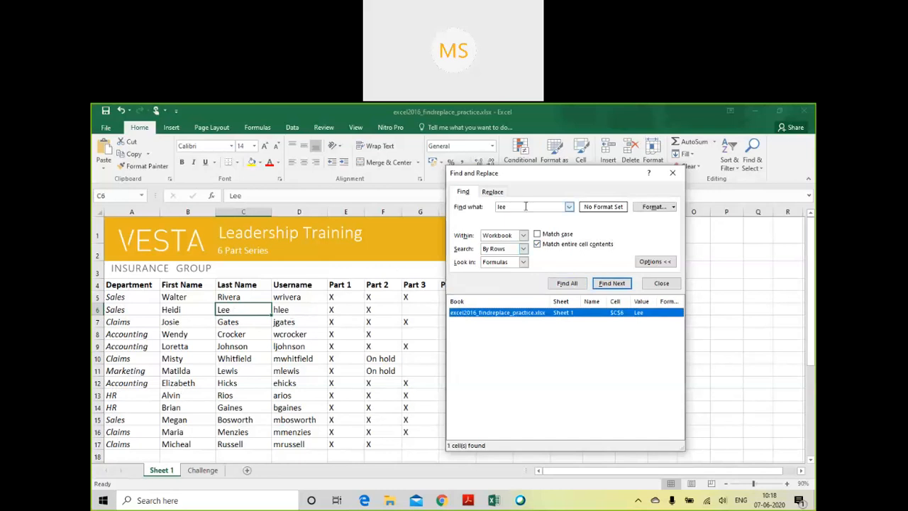
- Search for the lowercase last name with both case matching and entire cell contents matching turned on
{"action": "left_click_drag", "start_coordinate": [507, 210], "coordinate": [495, 213]}
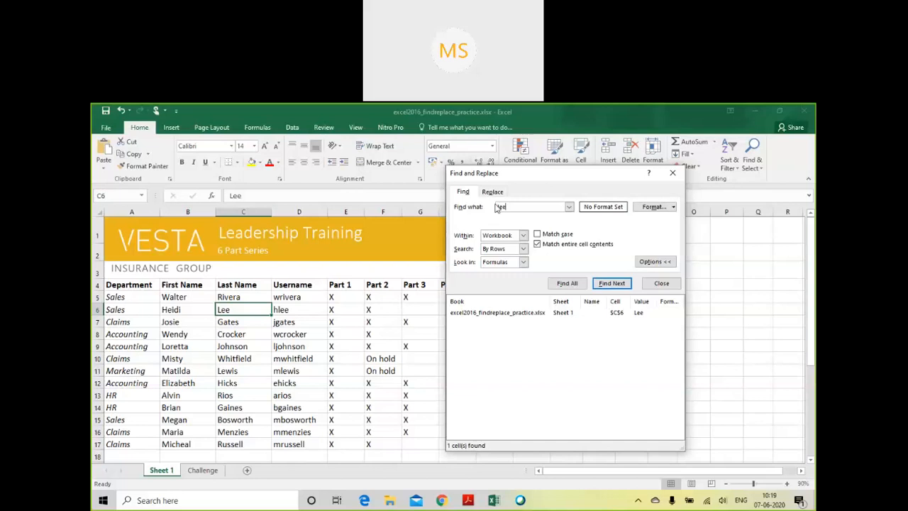
{"action": "left_click", "coordinate": [544, 240]}
{"action": "left_click", "coordinate": [543, 237]}
{"action": "left_click", "coordinate": [567, 283]}
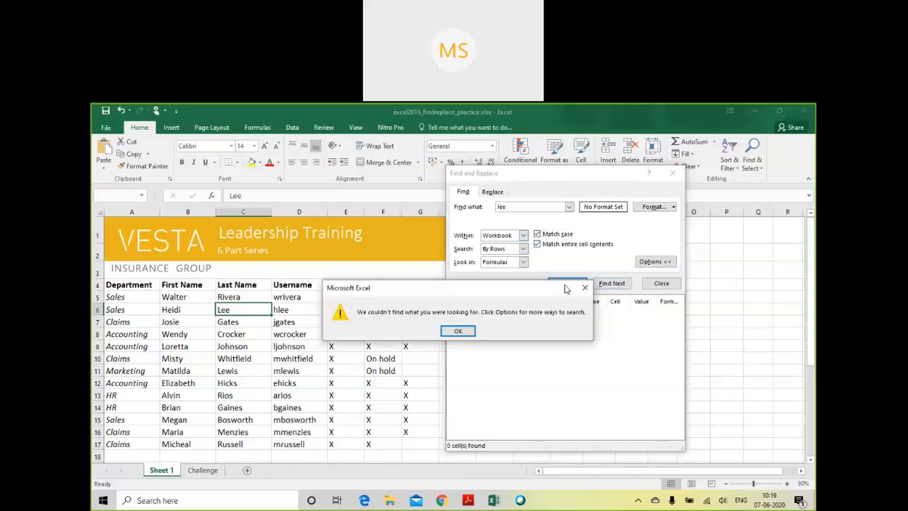
{"action": "left_click", "coordinate": [458, 331]}
- Find all cells matching the last name with a capital first letter, close the search, and select empty cell H11
{"action": "left_click", "coordinate": [538, 206]}
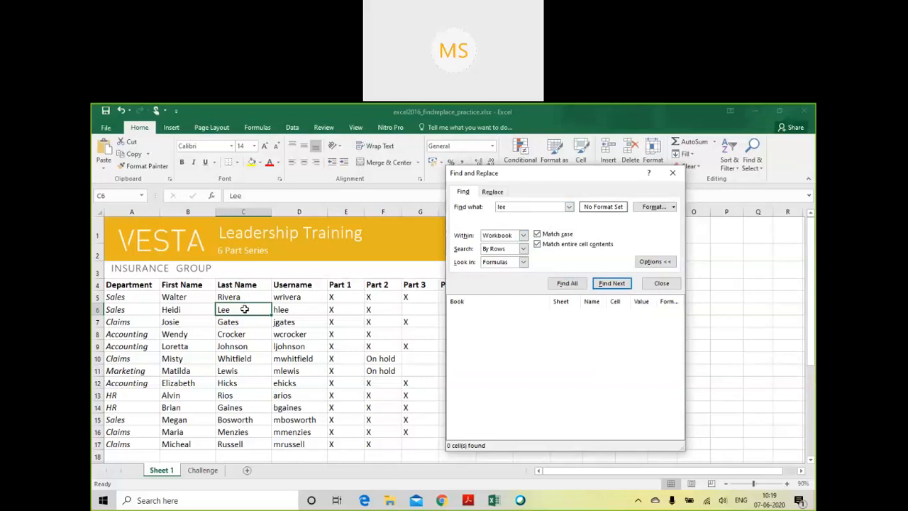
{"action": "left_click", "coordinate": [500, 207]}
{"action": "key", "text": "BackSpace"}
{"action": "type", "text": "L"}
{"action": "left_click", "coordinate": [564, 283]}
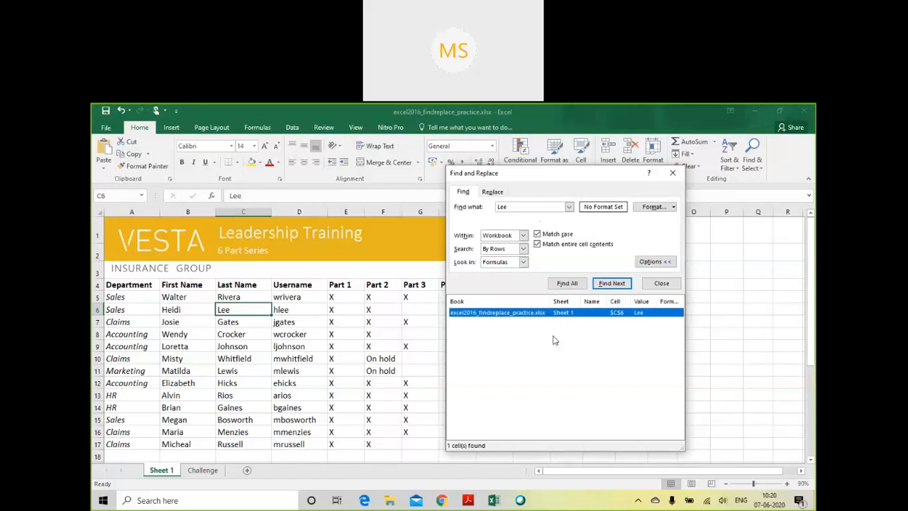
{"action": "left_click", "coordinate": [673, 173]}
{"action": "left_click", "coordinate": [457, 370]}
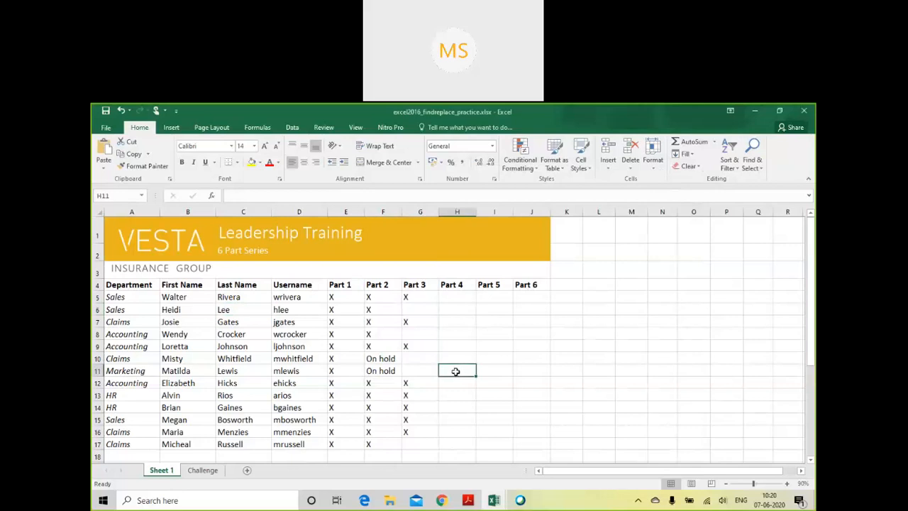
- Open Replace off to the side, turn off both matching options, limit the search to the sheet, and collapse the options
{"action": "left_click", "coordinate": [762, 172]}
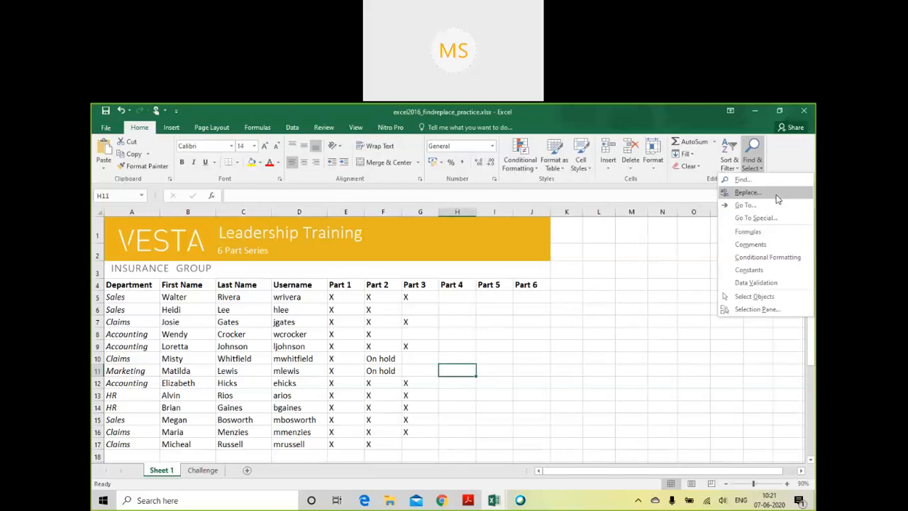
{"action": "left_click", "coordinate": [749, 192]}
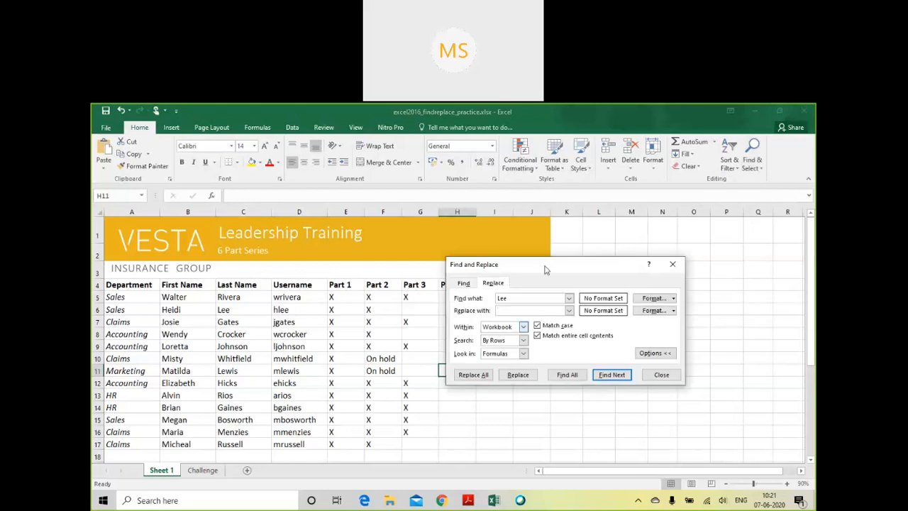
{"action": "left_click_drag", "start_coordinate": [543, 267], "coordinate": [420, 238]}
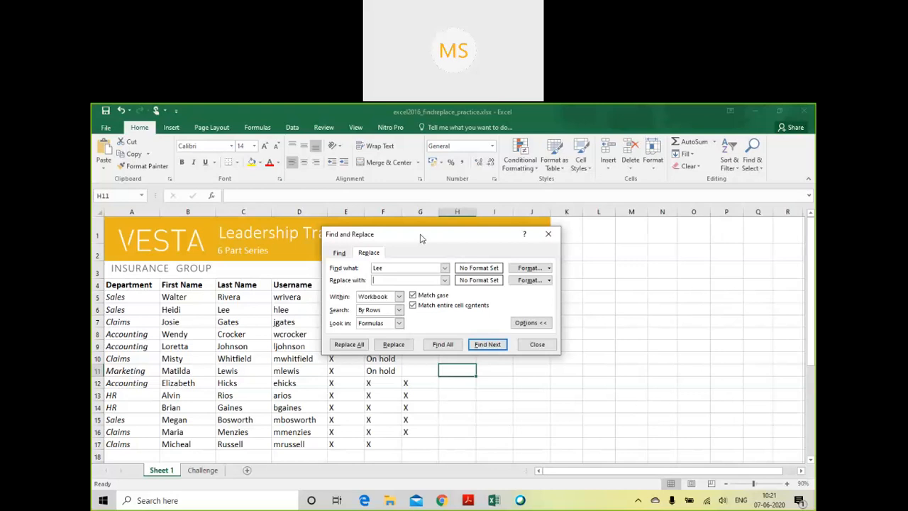
{"action": "left_click", "coordinate": [368, 255]}
{"action": "left_click", "coordinate": [413, 295]}
{"action": "left_click", "coordinate": [413, 305]}
{"action": "left_click", "coordinate": [399, 297]}
{"action": "left_click", "coordinate": [380, 306]}
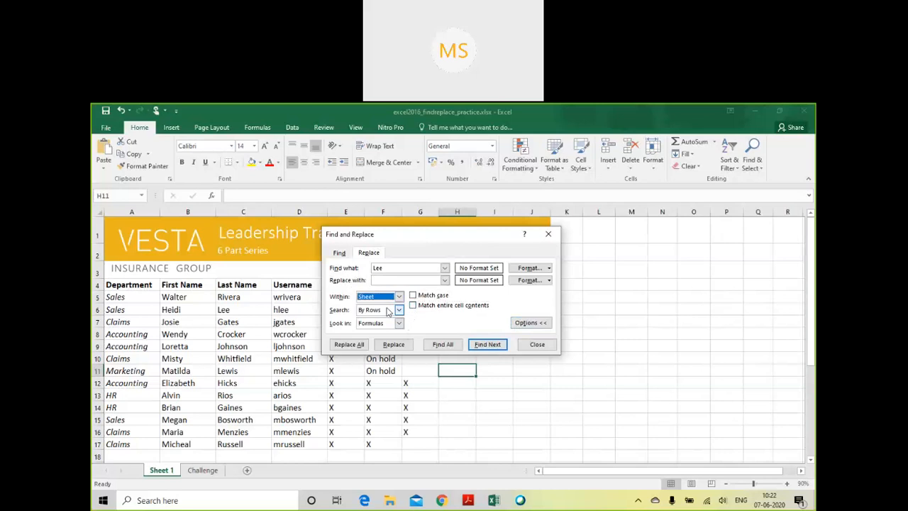
{"action": "left_click", "coordinate": [529, 323]}
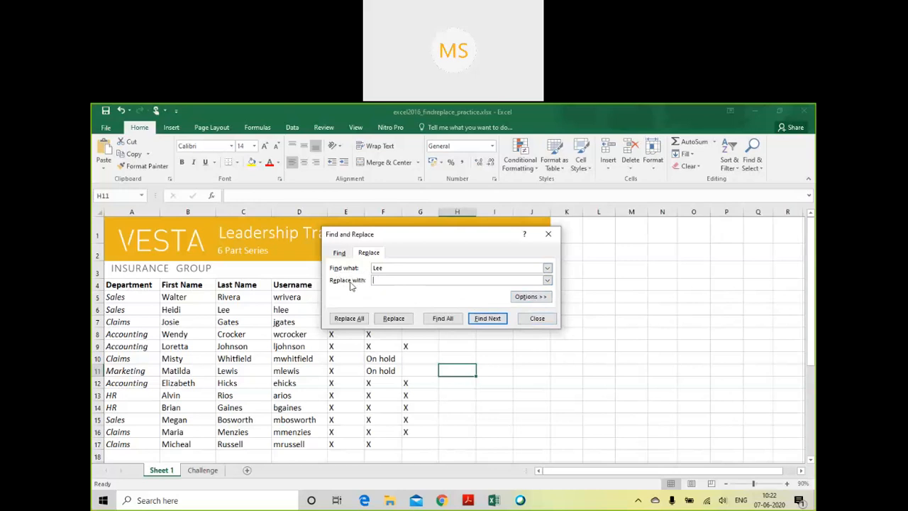
- Try to replace the searched last name with "Brucelee", and select the last-name cell in row 6
{"action": "double_click", "coordinate": [403, 268]}
{"action": "left_click", "coordinate": [410, 279]}
{"action": "type", "text": "L"}
{"action": "key", "text": "BackSpace"}
{"action": "type", "text": "Brucelee"}
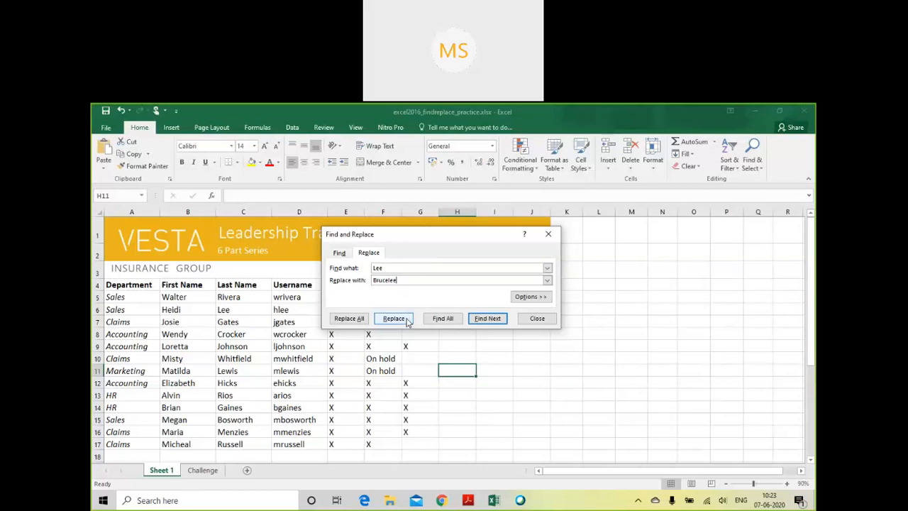
{"action": "left_click", "coordinate": [394, 319]}
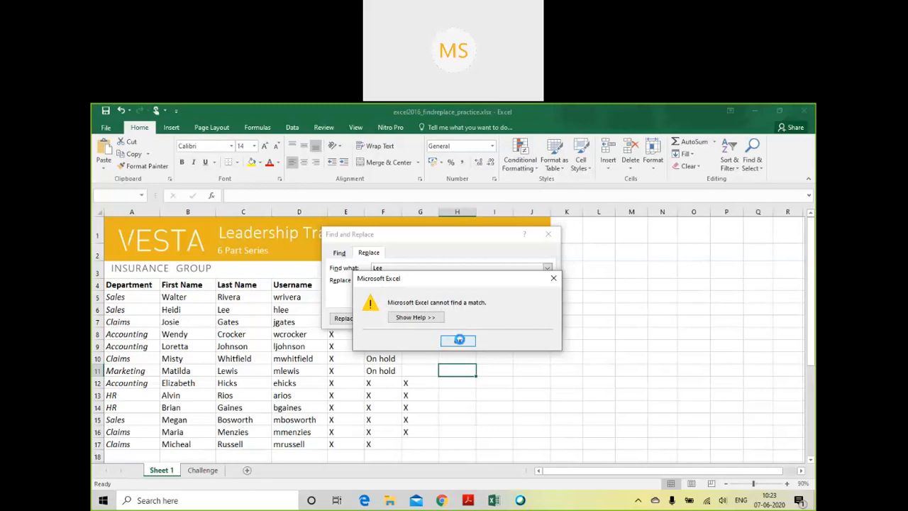
{"action": "left_click", "coordinate": [459, 342]}
{"action": "left_click", "coordinate": [234, 309]}
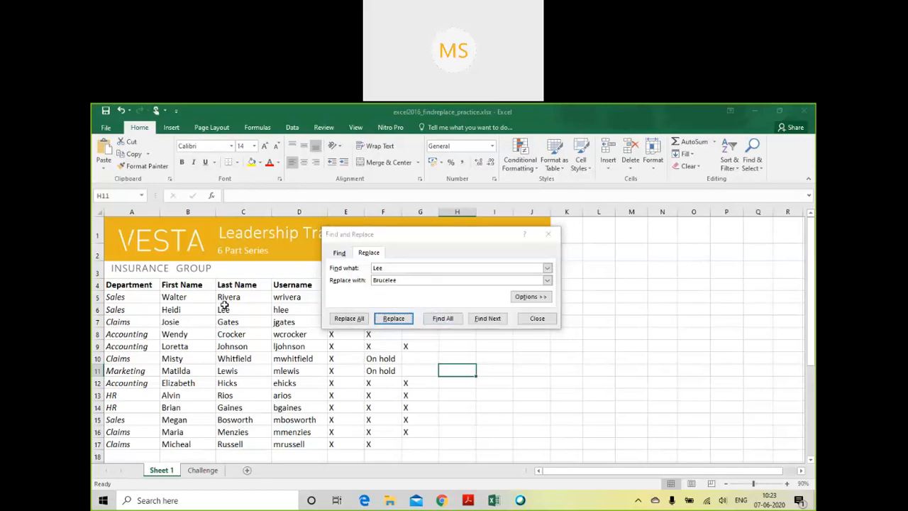
- Try to replace the searched last name with "Brucelee" starting from the first-name cell in row 5, and dismiss the message
{"action": "left_click", "coordinate": [186, 295]}
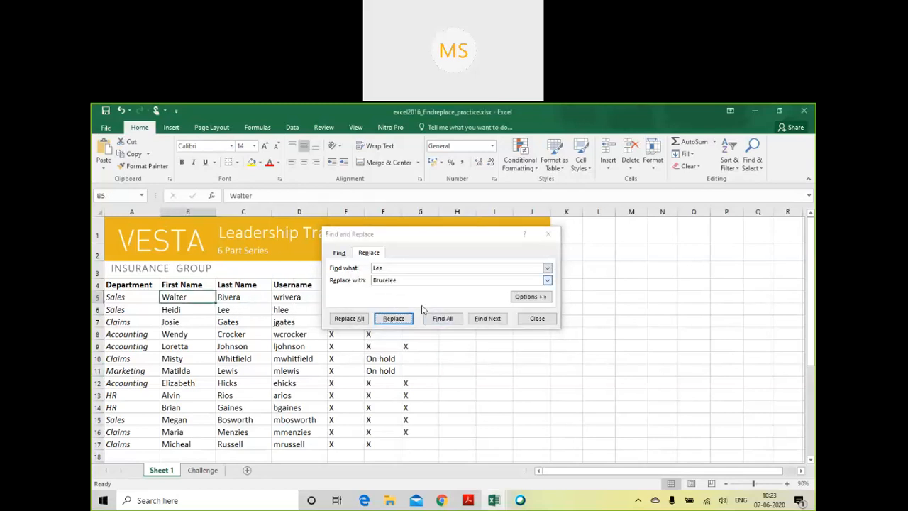
{"action": "left_click", "coordinate": [399, 319]}
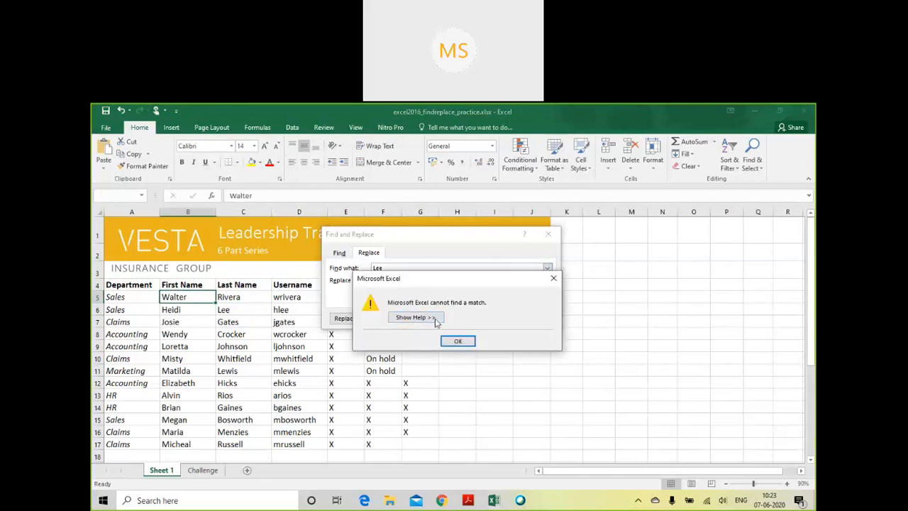
{"action": "left_click", "coordinate": [432, 319]}
{"action": "left_click", "coordinate": [458, 412]}
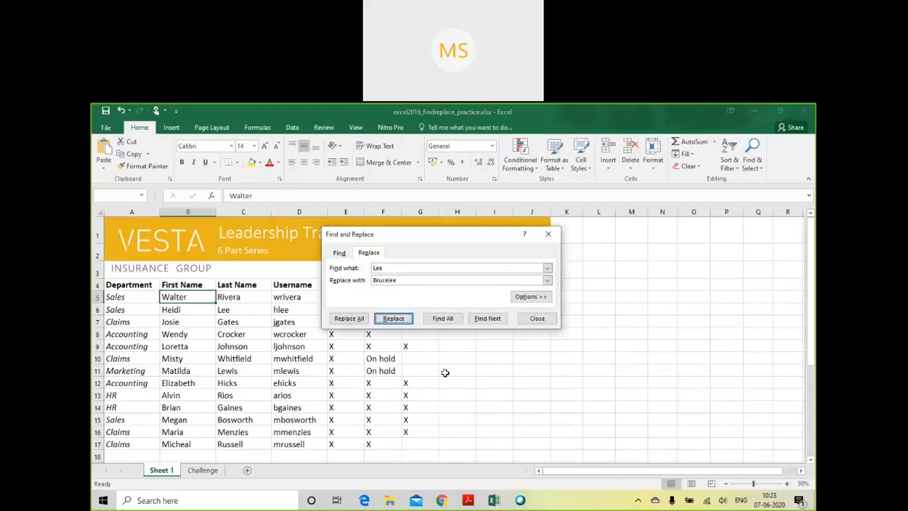
- Select the Department cell in row 5, review the expanded replace options, and collapse them again
{"action": "left_click", "coordinate": [401, 266]}
{"action": "left_click", "coordinate": [257, 312]}
{"action": "left_click", "coordinate": [147, 310]}
{"action": "left_click", "coordinate": [142, 296]}
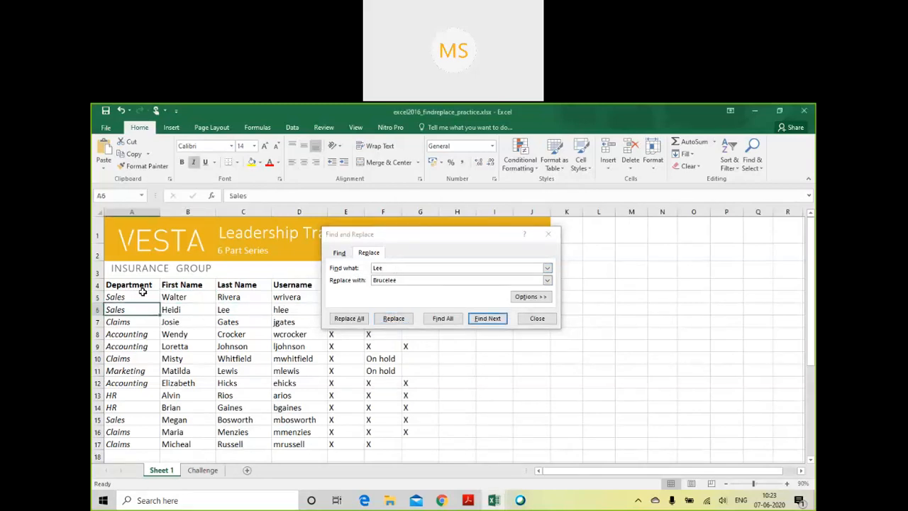
{"action": "left_click", "coordinate": [539, 296]}
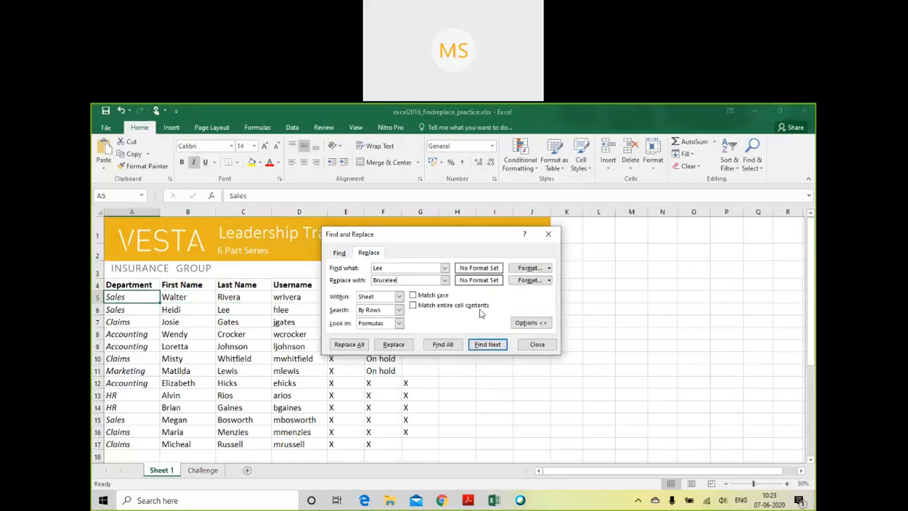
{"action": "left_click", "coordinate": [177, 299]}
{"action": "left_click", "coordinate": [136, 299]}
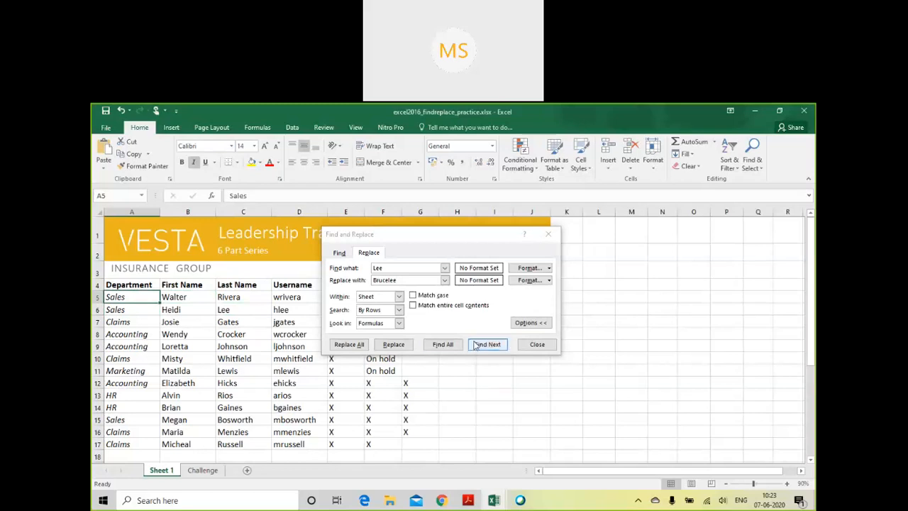
{"action": "left_click", "coordinate": [524, 324]}
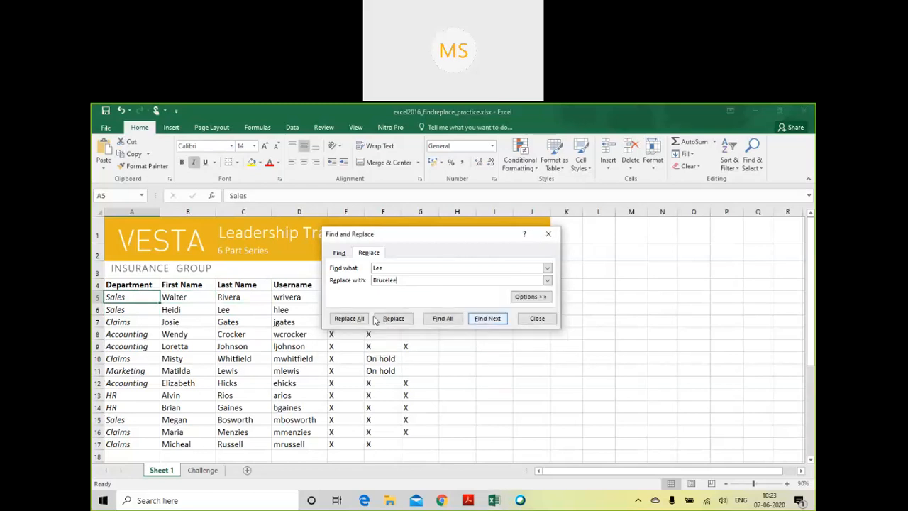
- Retry the single replacement from cell A5, and replace all occurrences of the searched last name with "Brucelee" on the sheet
{"action": "left_click", "coordinate": [409, 320]}
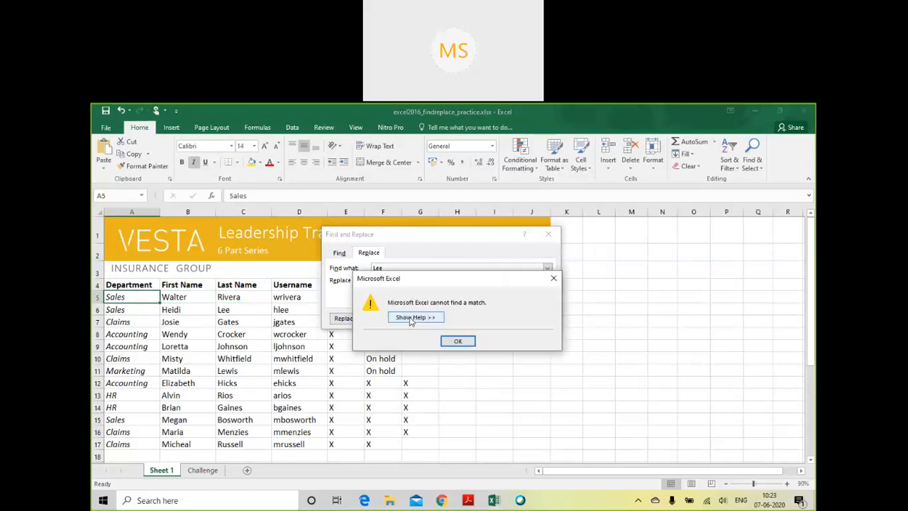
{"action": "left_click", "coordinate": [460, 340]}
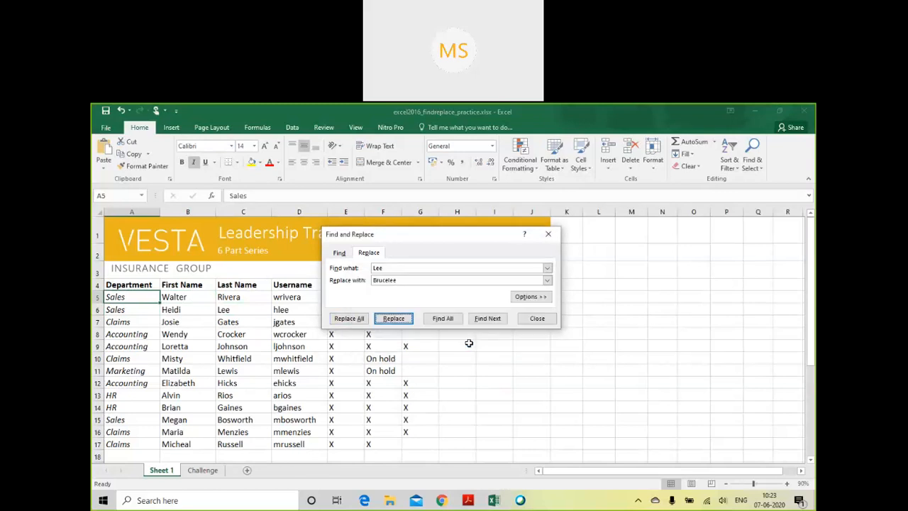
{"action": "left_click", "coordinate": [358, 320]}
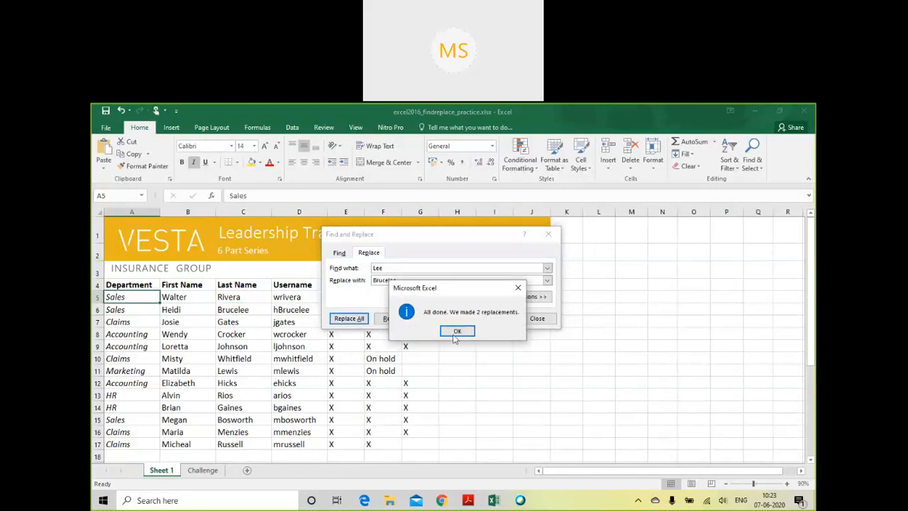
{"action": "left_click", "coordinate": [521, 289]}
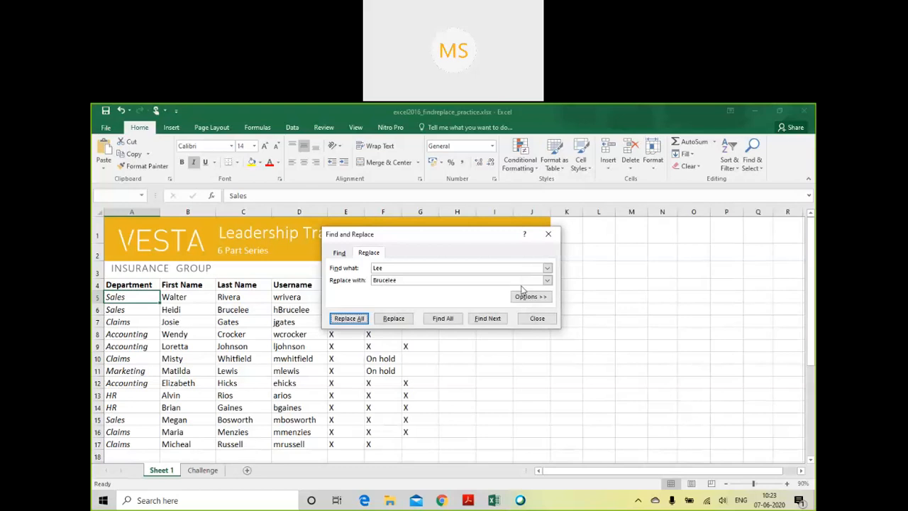
- Undo the replacement of all occurrences with "Brucelee" on Sheet 1
{"action": "left_click", "coordinate": [190, 308]}
{"action": "left_click", "coordinate": [153, 269]}
{"action": "left_click", "coordinate": [136, 303]}
{"action": "left_click", "coordinate": [265, 303]}
{"action": "left_click", "coordinate": [138, 298]}
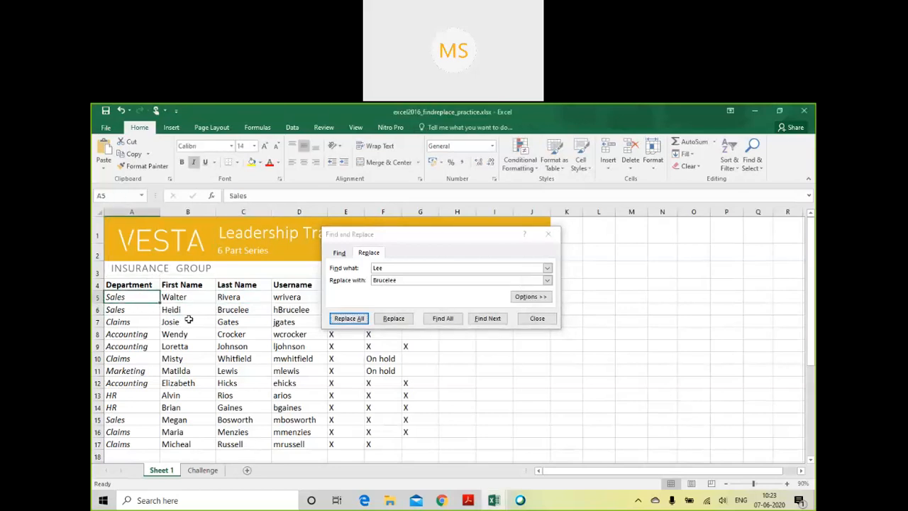
{"action": "left_click", "coordinate": [241, 322]}
{"action": "left_click", "coordinate": [243, 297]}
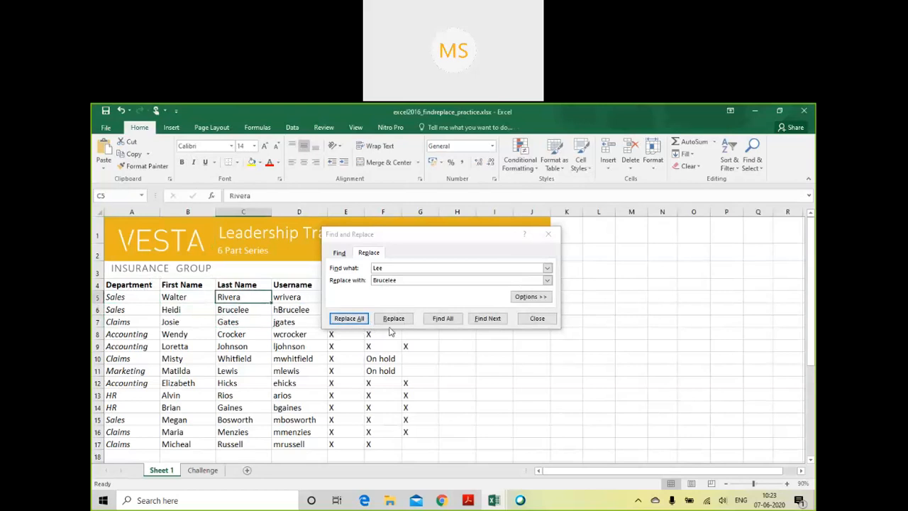
{"action": "left_click", "coordinate": [125, 303]}
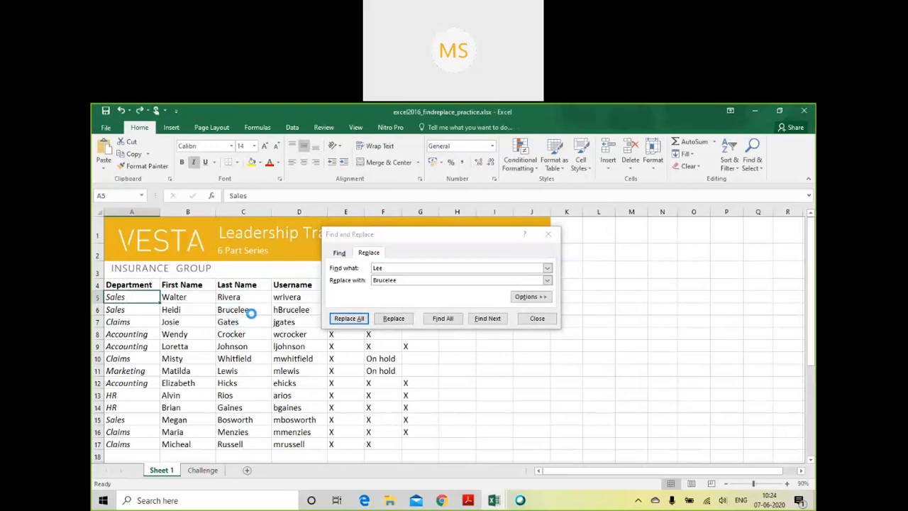
- Return to the excel2016_findreplace_practice workbook and select the last-name cell in row 5
{"action": "key", "text": "alt+Tab"}
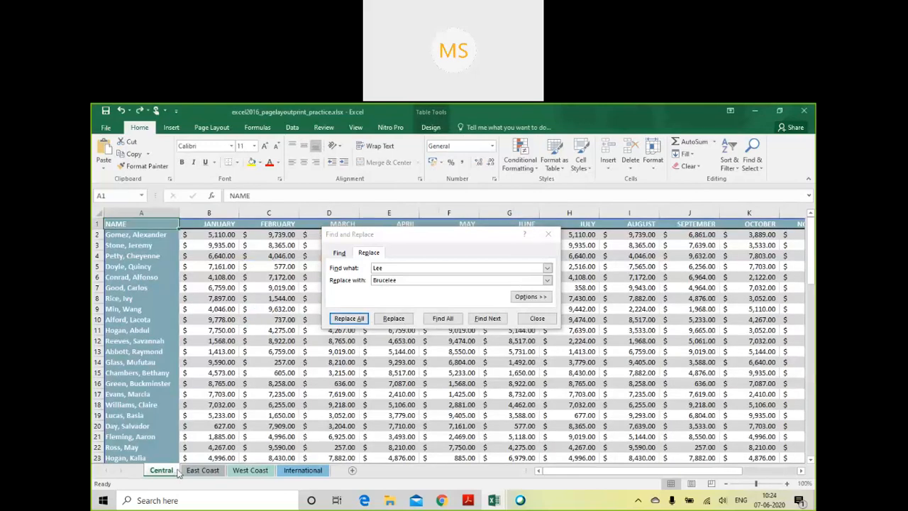
{"action": "mouse_move", "coordinate": [494, 500]}
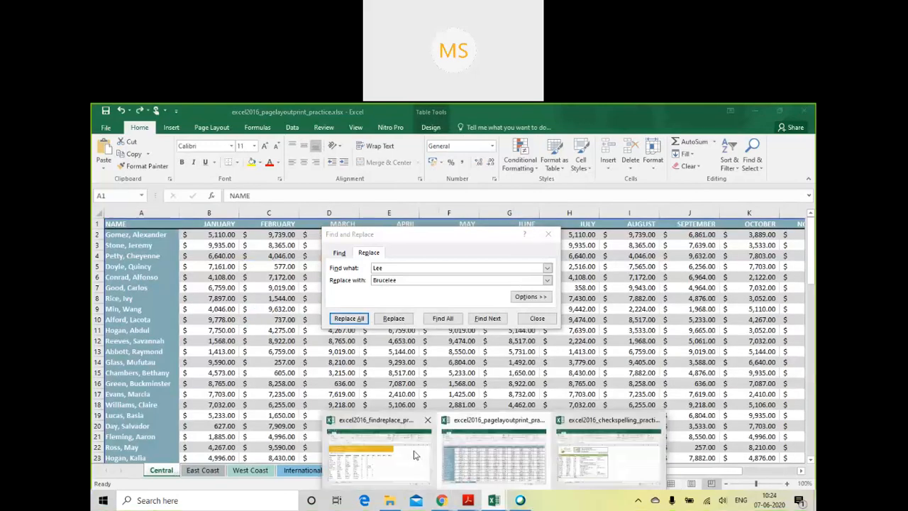
{"action": "left_click", "coordinate": [416, 454]}
{"action": "left_click", "coordinate": [222, 310]}
{"action": "left_click", "coordinate": [138, 312]}
{"action": "left_click", "coordinate": [280, 299]}
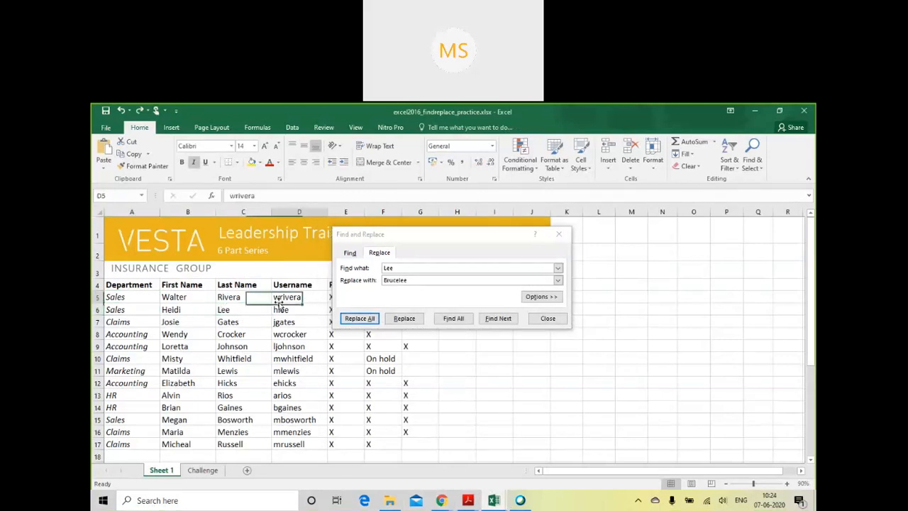
{"action": "left_click", "coordinate": [236, 300]}
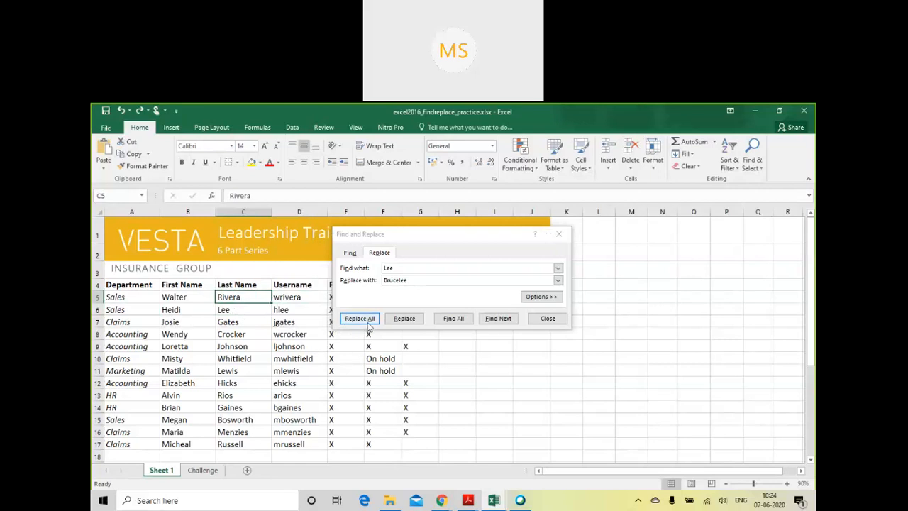
- Check the replace options, and replace all occurrences of the searched last name with "Brucelee" on the sheet
{"action": "left_click", "coordinate": [546, 298]}
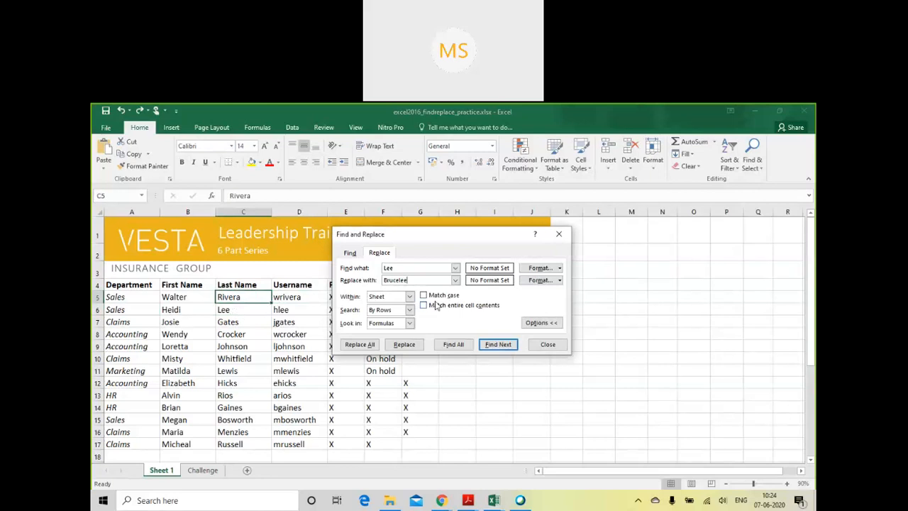
{"action": "left_click", "coordinate": [543, 323]}
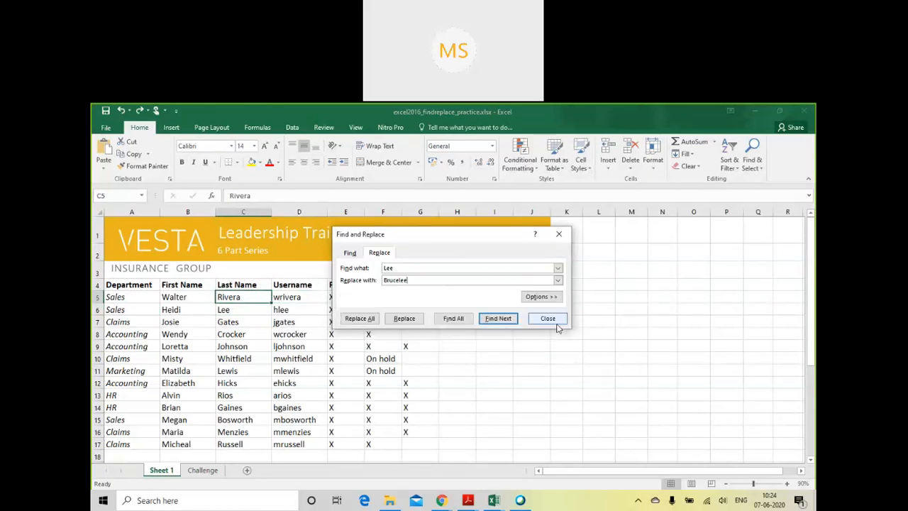
{"action": "left_click", "coordinate": [411, 281]}
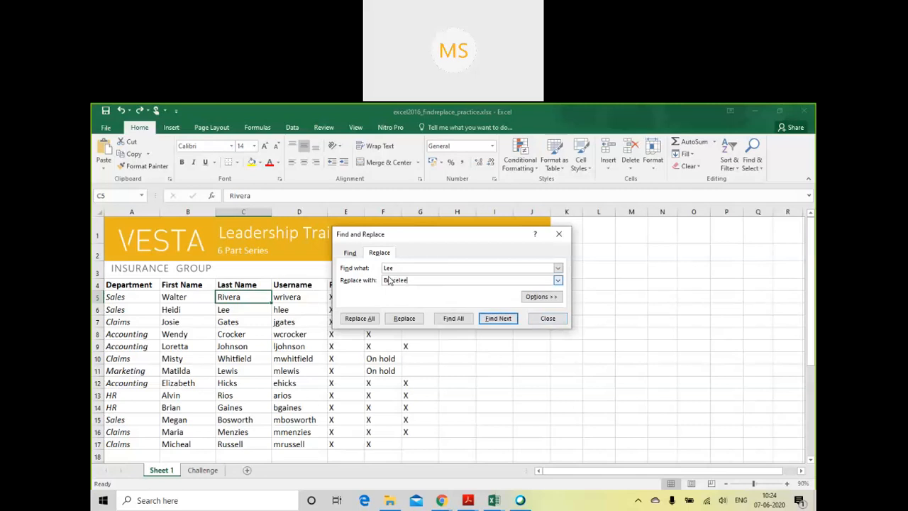
{"action": "left_click", "coordinate": [374, 319]}
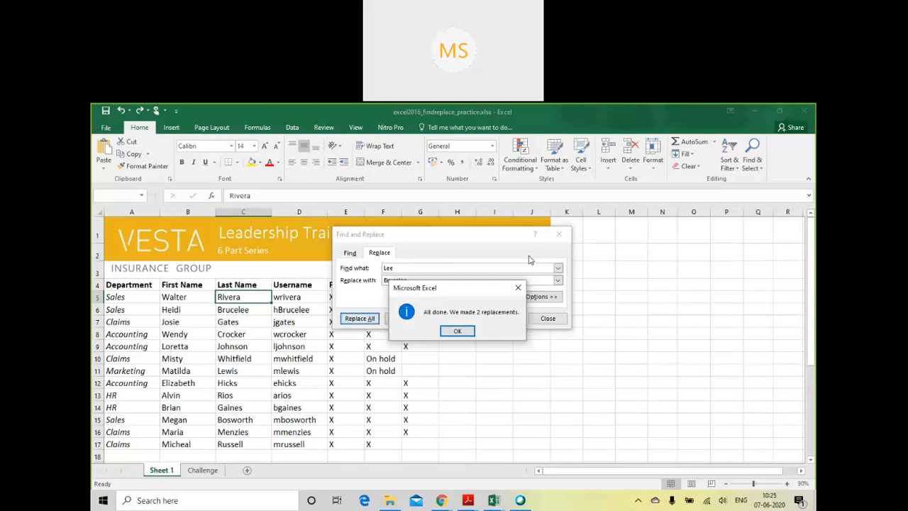
{"action": "left_click", "coordinate": [463, 331]}
- Inspect the last name and username in row 6, and apply a single replacement to the username cell D6
{"action": "left_click", "coordinate": [251, 310]}
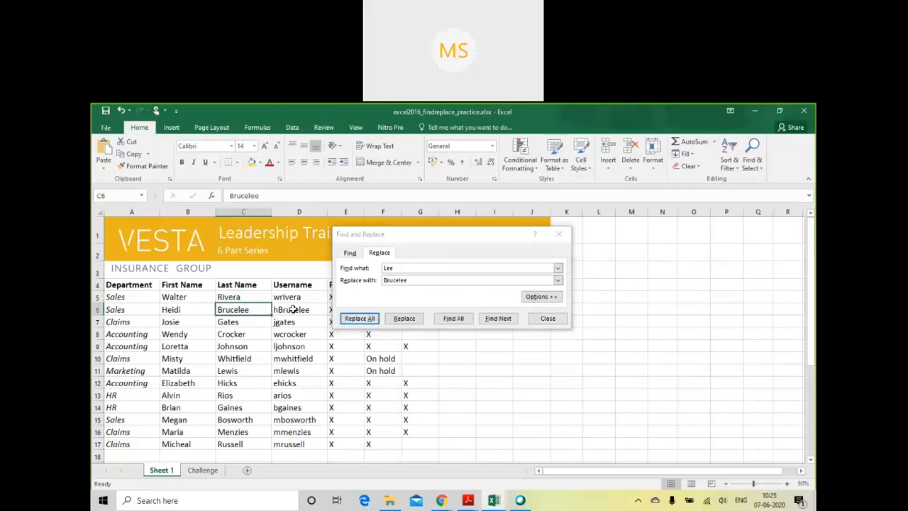
{"action": "left_click", "coordinate": [284, 310]}
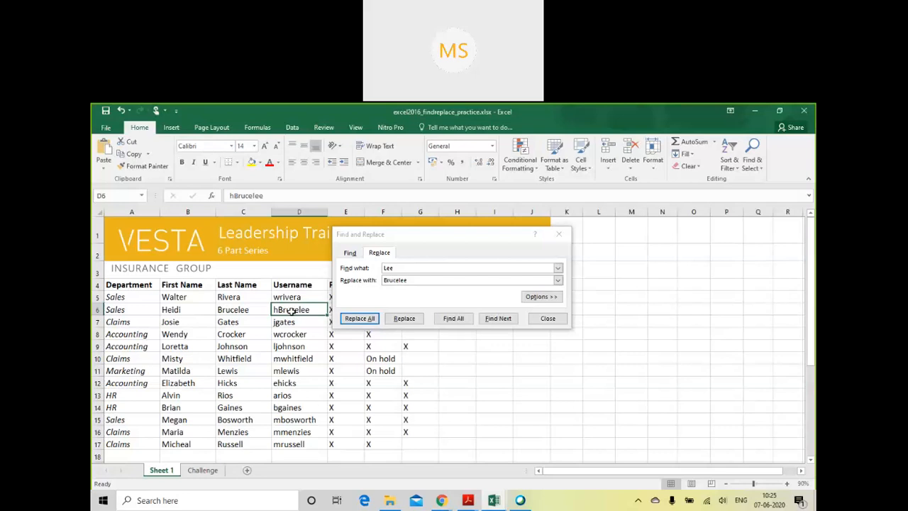
{"action": "left_click", "coordinate": [406, 321]}
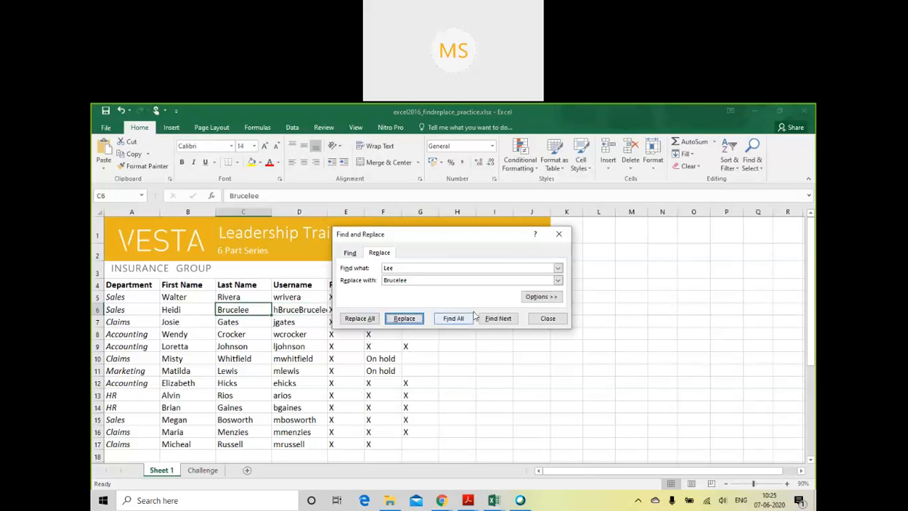
- Set the replace options to search the whole workbook by rows and look in formulas, with Match case turned on
{"action": "left_click", "coordinate": [532, 299]}
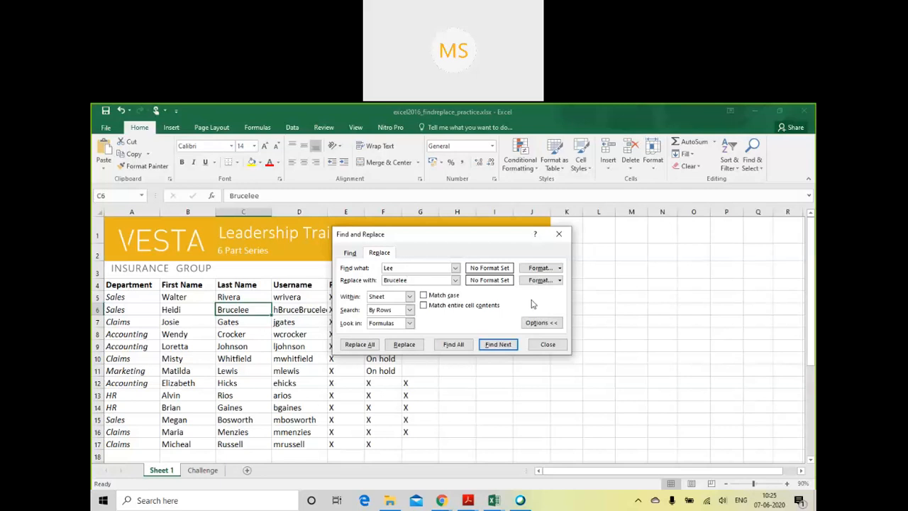
{"action": "left_click", "coordinate": [410, 297]}
{"action": "left_click", "coordinate": [398, 317]}
{"action": "left_click", "coordinate": [410, 311]}
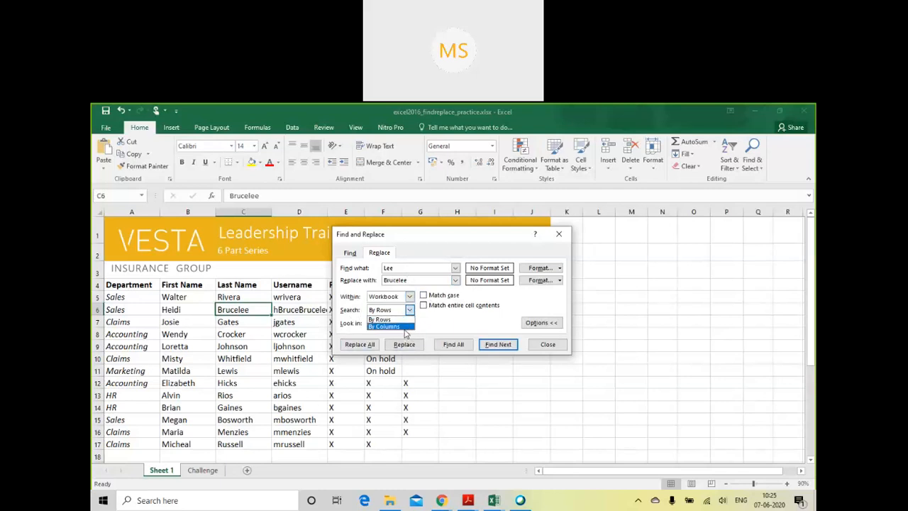
{"action": "left_click", "coordinate": [471, 317]}
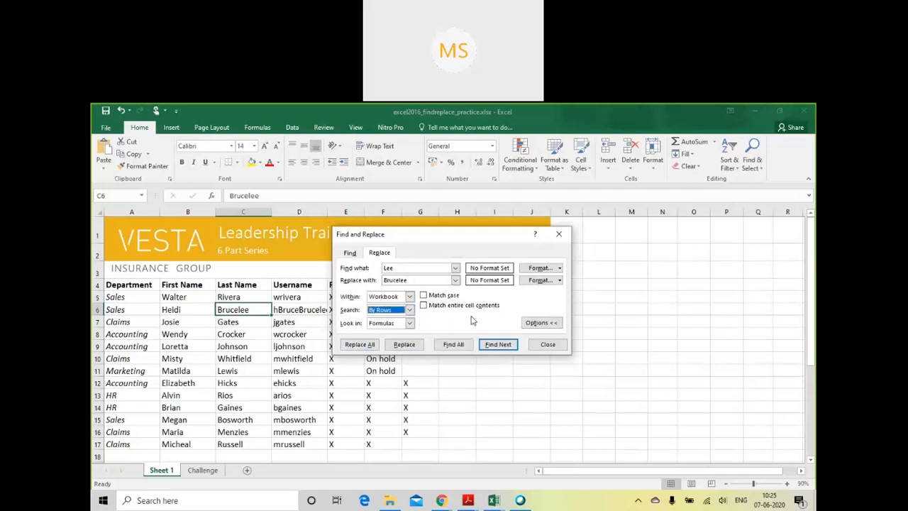
{"action": "left_click", "coordinate": [410, 324]}
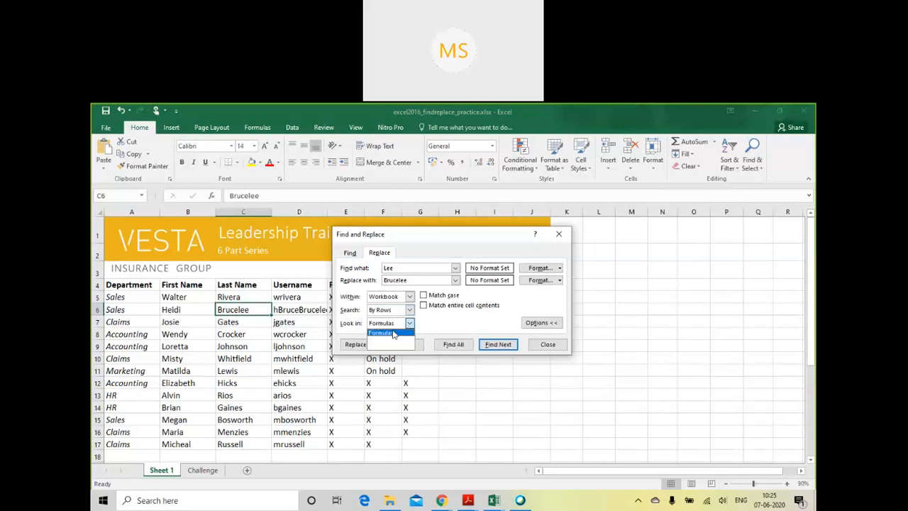
{"action": "left_click", "coordinate": [436, 324]}
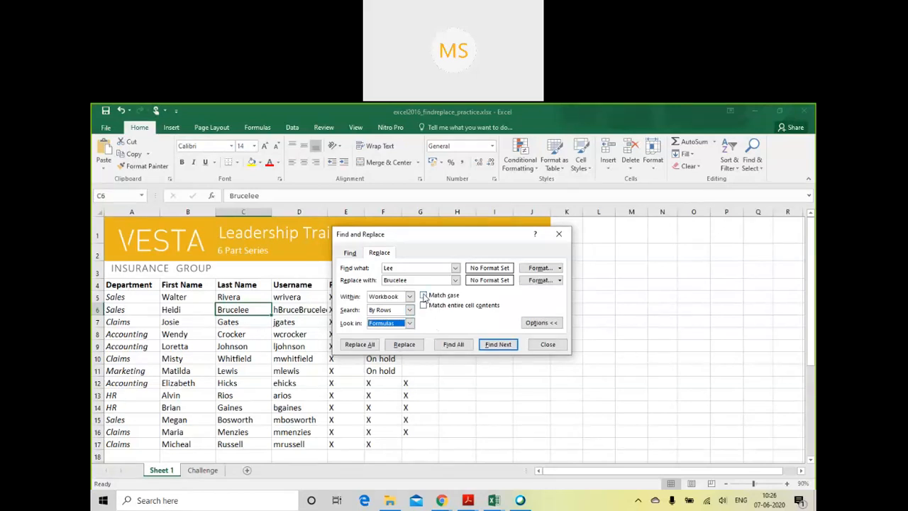
{"action": "left_click", "coordinate": [423, 296]}
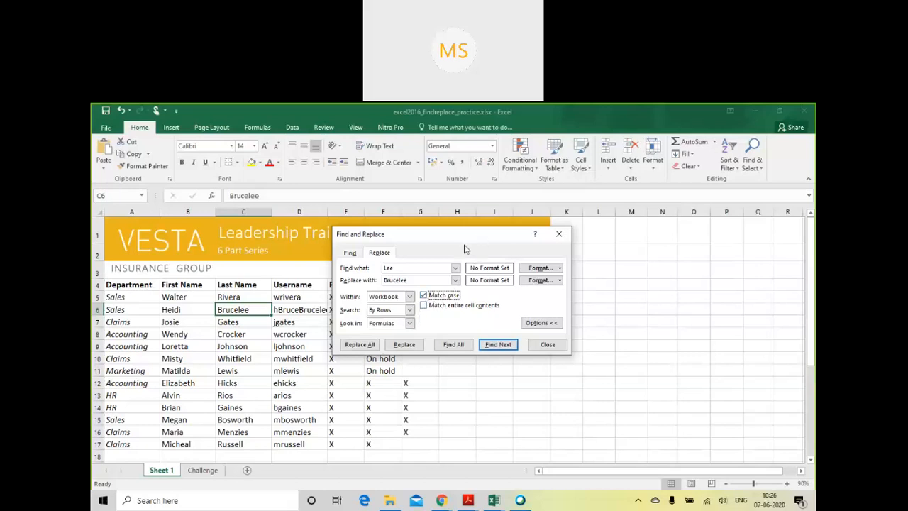
- Restore the original last name in cell C6, and select the username cell in row 6
{"action": "left_click", "coordinate": [409, 323]}
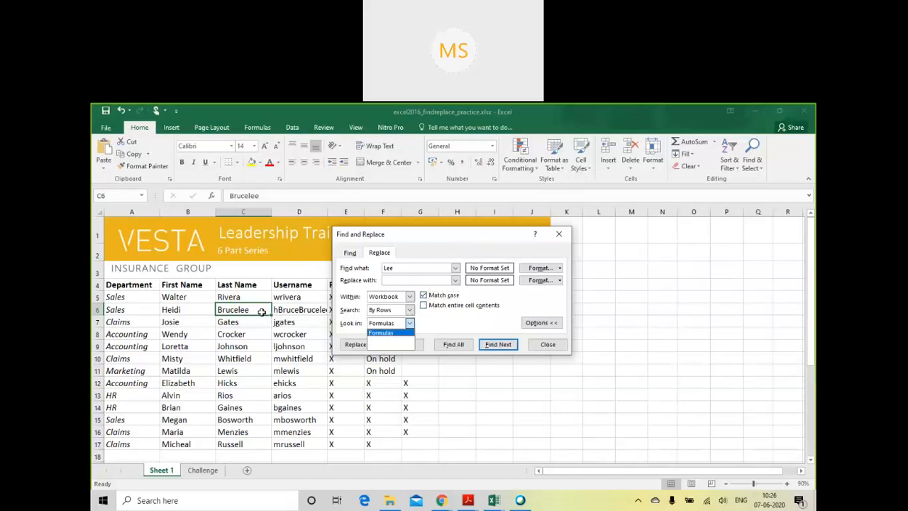
{"action": "left_click", "coordinate": [257, 311]}
{"action": "left_click", "coordinate": [250, 370]}
{"action": "left_click", "coordinate": [247, 308]}
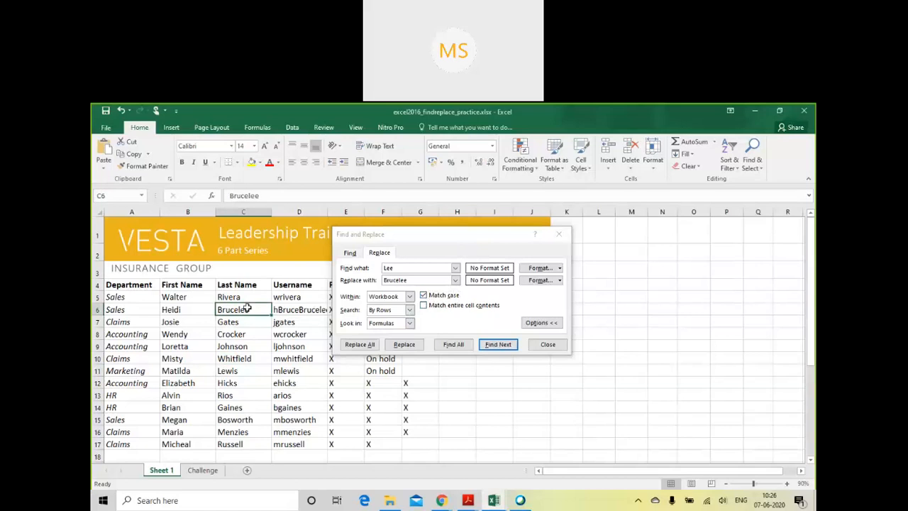
{"action": "type", "text": "Lee"}
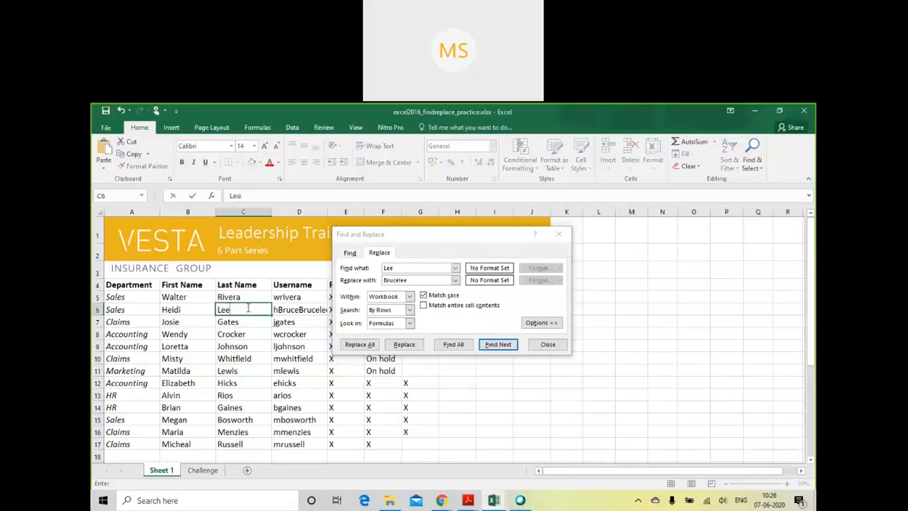
{"action": "left_click", "coordinate": [301, 310]}
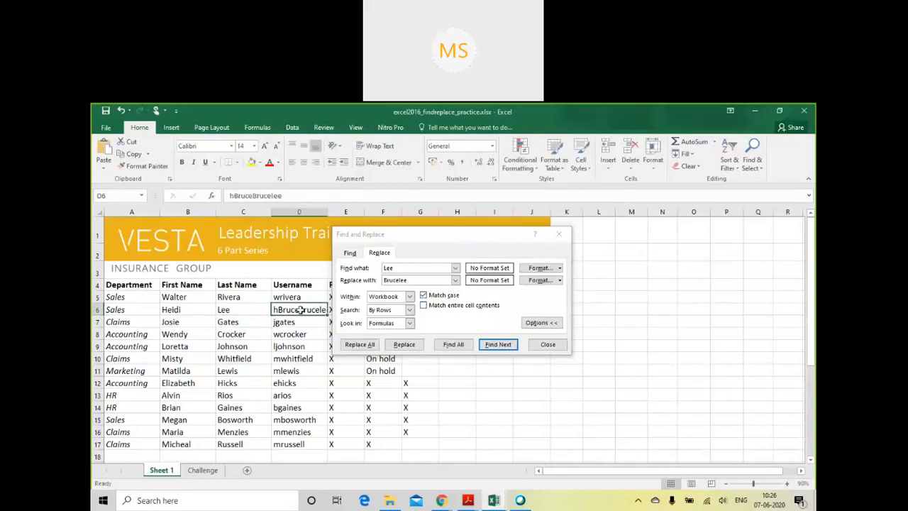
- Restore the original lowercase username in cell D6
{"action": "type", "text": "hlee"}
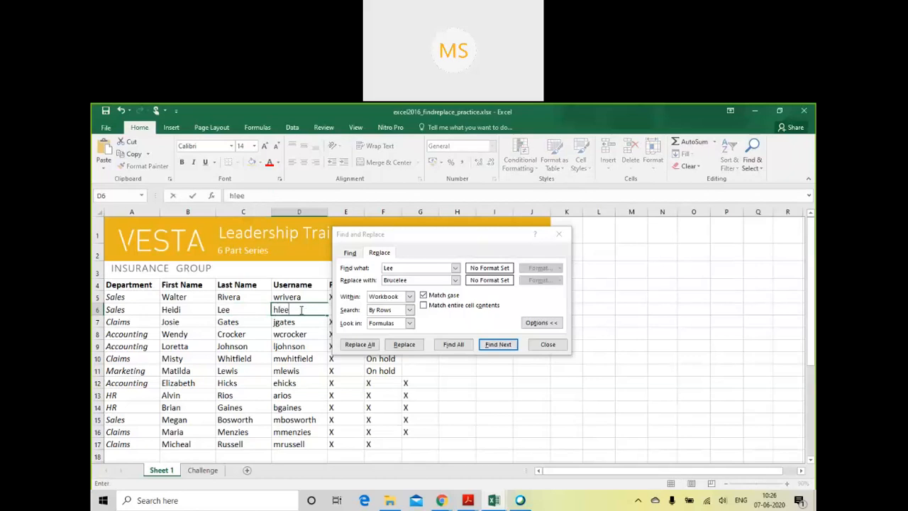
{"action": "left_click", "coordinate": [430, 404]}
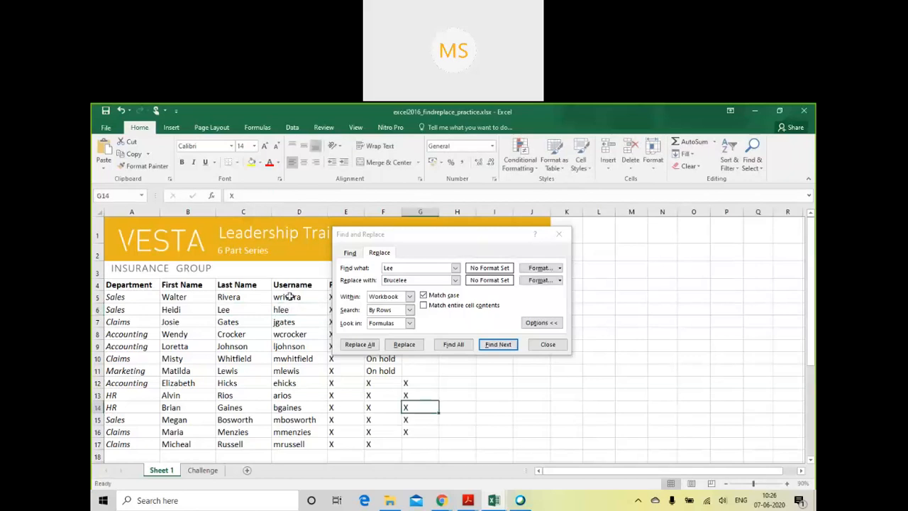
- Replace all case-matching occurrences of the searched last name with "Brucelee" across the workbook
{"action": "left_click", "coordinate": [257, 309]}
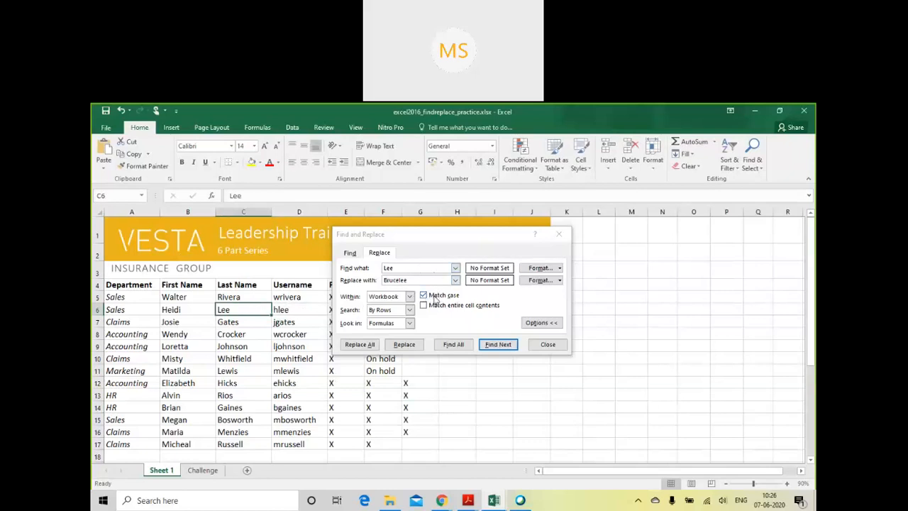
{"action": "left_click", "coordinate": [391, 268]}
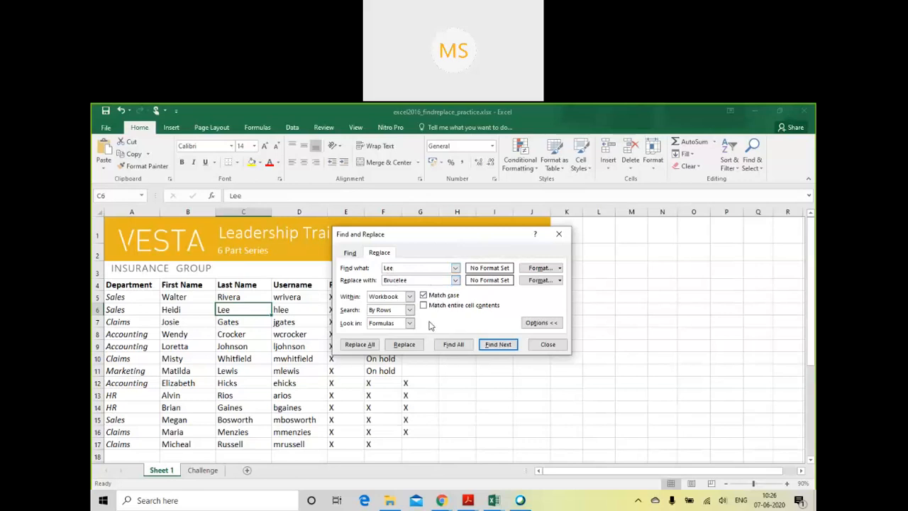
{"action": "left_click", "coordinate": [241, 314]}
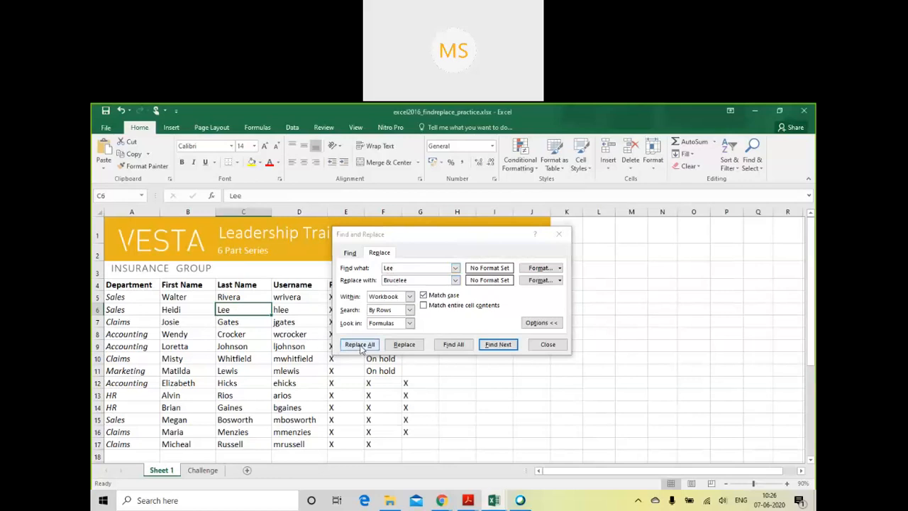
{"action": "left_click", "coordinate": [361, 345]}
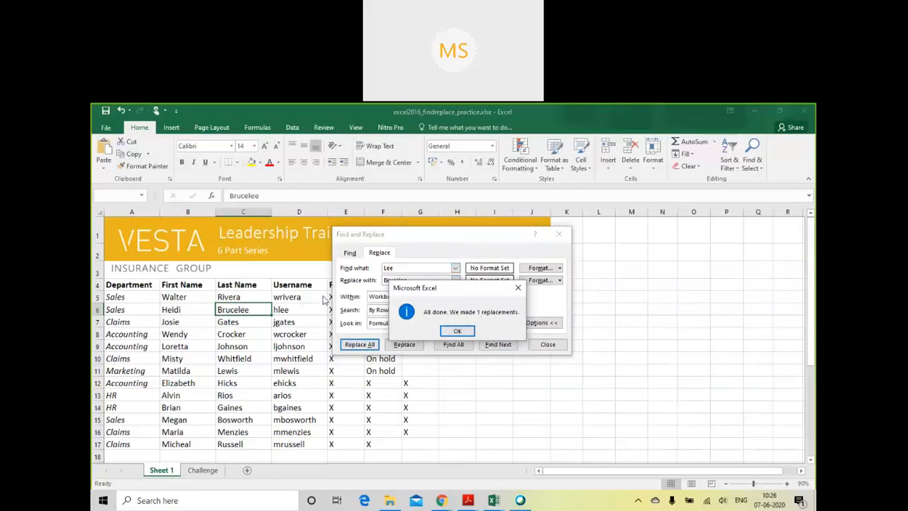
{"action": "left_click", "coordinate": [450, 334]}
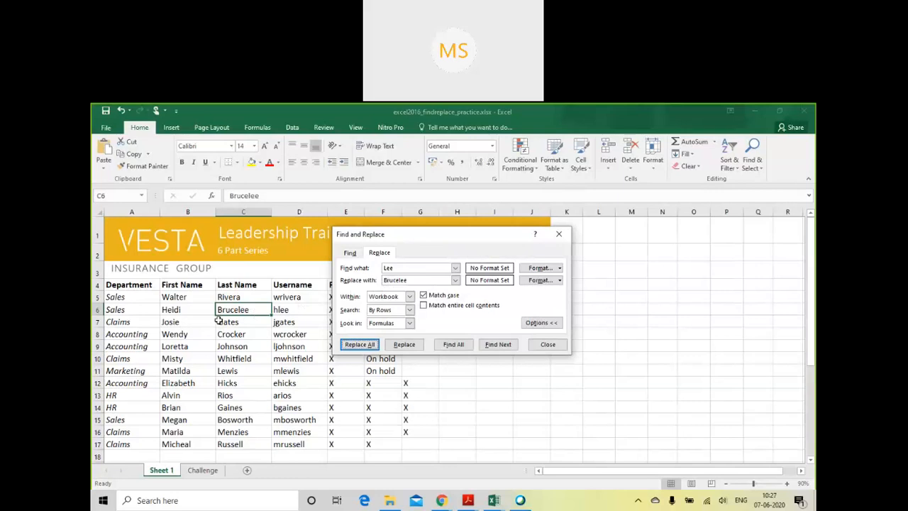
- Enter the original last name in cell C6 again in place of the replacement text
{"action": "left_click", "coordinate": [409, 324]}
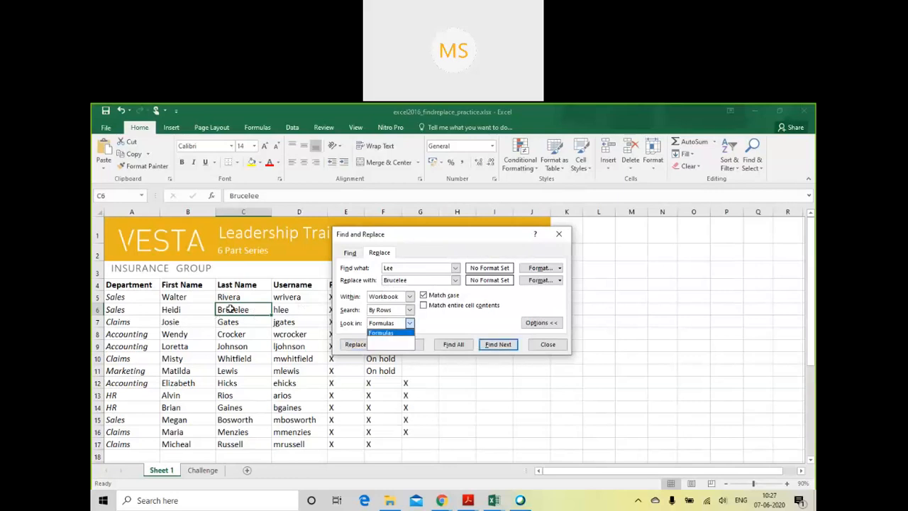
{"action": "left_click", "coordinate": [230, 310]}
{"action": "type", "text": "Lee"}
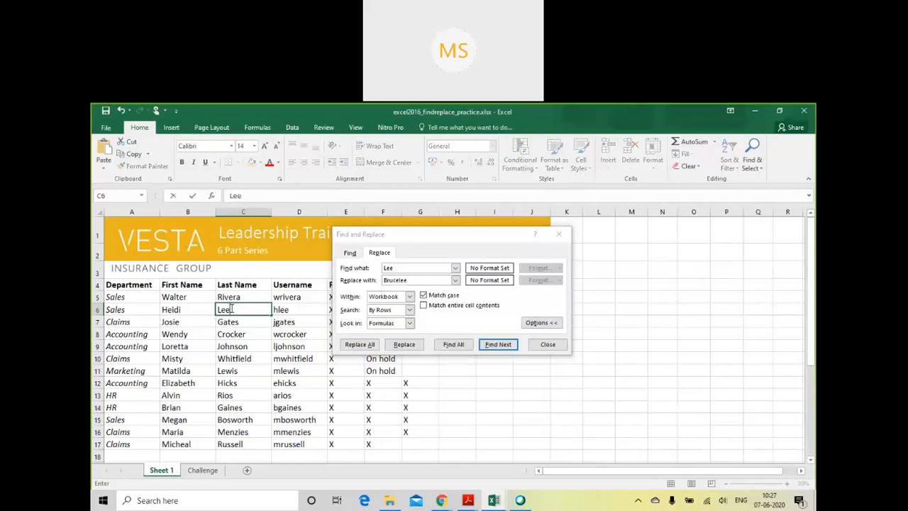
{"action": "left_click", "coordinate": [259, 347]}
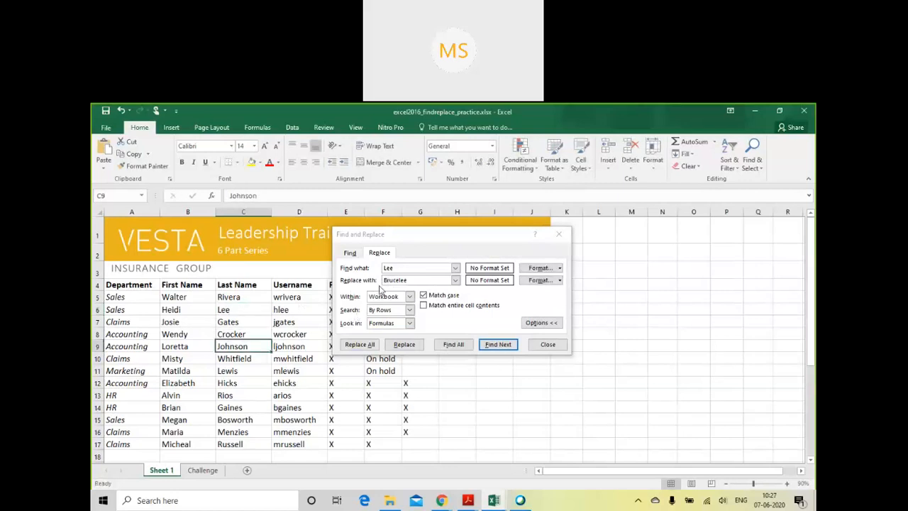
- Search the last name in lowercase with Match case off and Match entire cell contents on, and replace all with "Brucelee"
{"action": "left_click", "coordinate": [396, 268]}
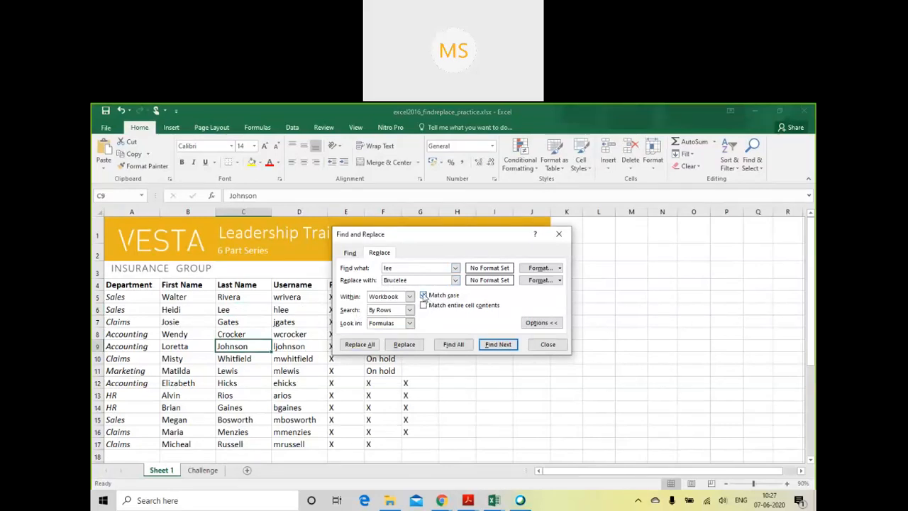
{"action": "left_click", "coordinate": [424, 295]}
{"action": "left_click", "coordinate": [425, 305]}
{"action": "left_click", "coordinate": [367, 346]}
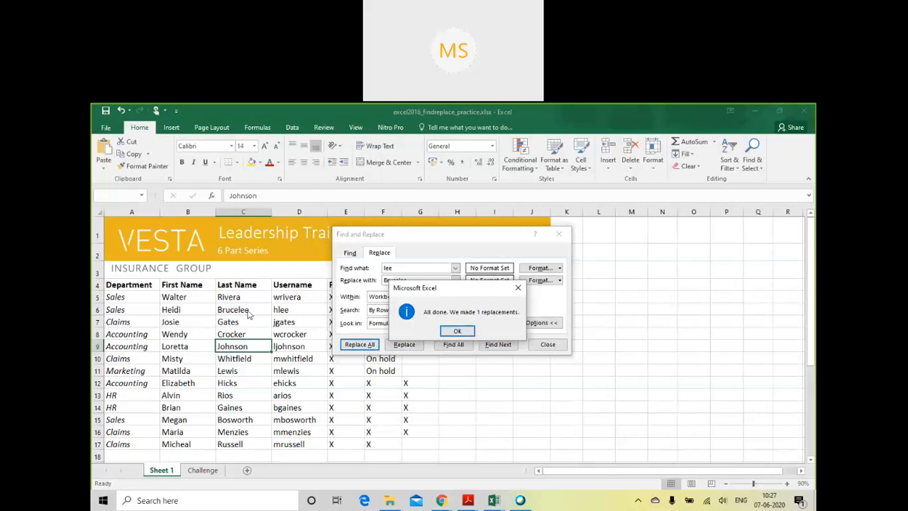
{"action": "left_click", "coordinate": [460, 333]}
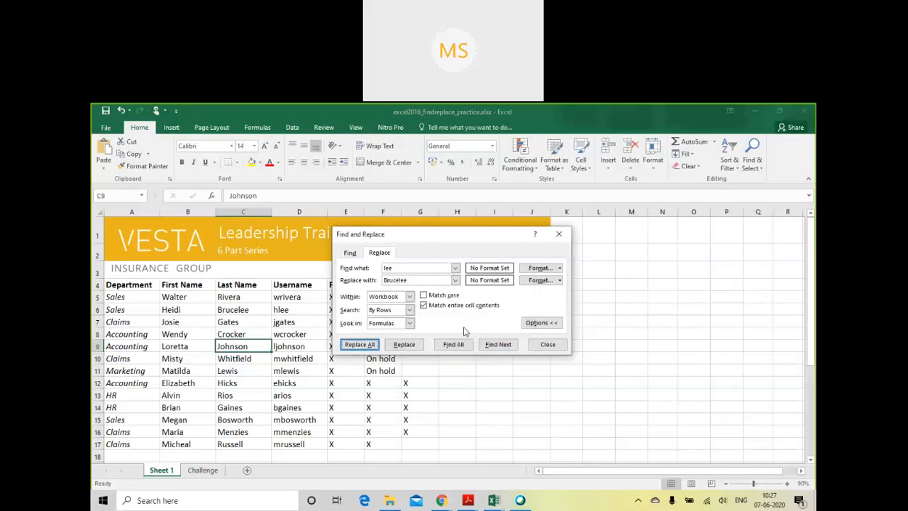
- Uncover the training part columns behind the dialog, and set the replacement to find "x" and replace it with "Y"
{"action": "left_click_drag", "start_coordinate": [466, 244], "coordinate": [571, 263]}
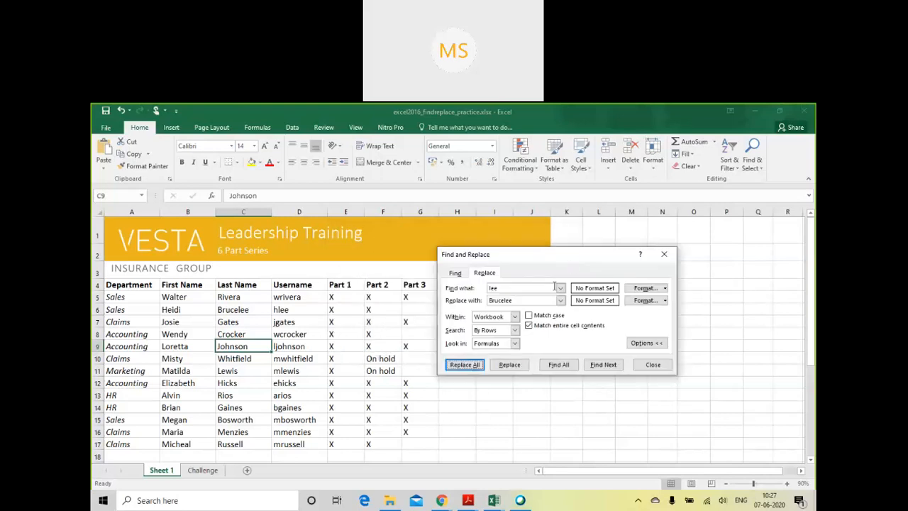
{"action": "left_click", "coordinate": [341, 300]}
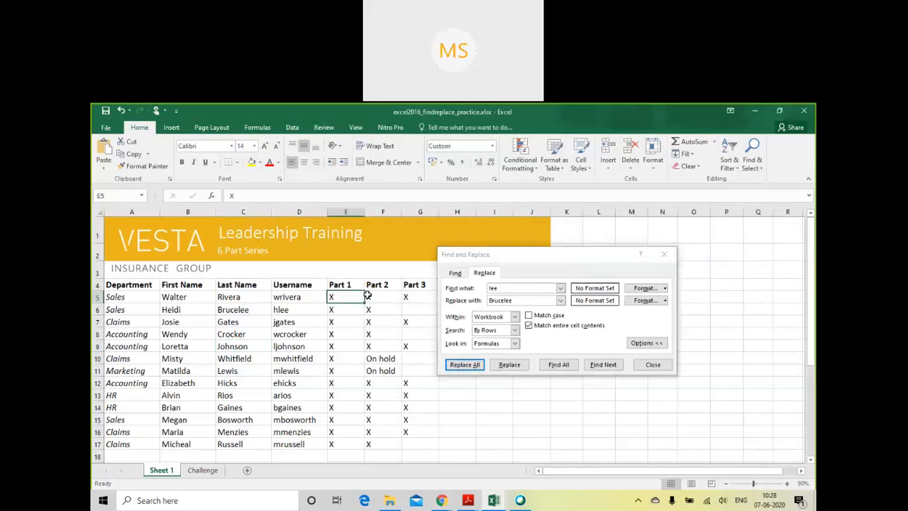
{"action": "left_click", "coordinate": [511, 289]}
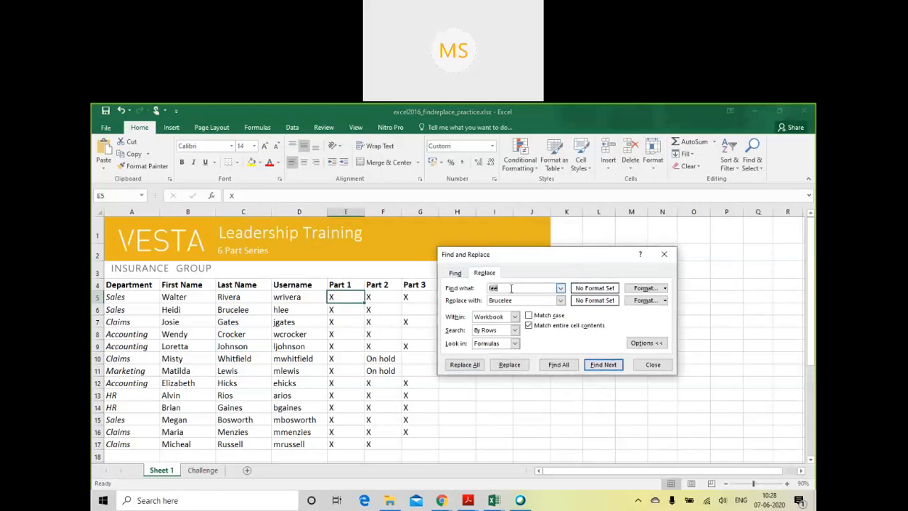
{"action": "type", "text": "x"}
{"action": "left_click", "coordinate": [524, 301]}
{"action": "key", "text": "BackSpace"}
{"action": "key", "text": "BackSpace"}
{"action": "key", "text": "BackSpace"}
{"action": "key", "text": "BackSpace"}
{"action": "key", "text": "BackSpace"}
{"action": "key", "text": "BackSpace"}
{"action": "key", "text": "BackSpace"}
{"action": "key", "text": "BackSpace"}
{"action": "type", "text": "Y"}
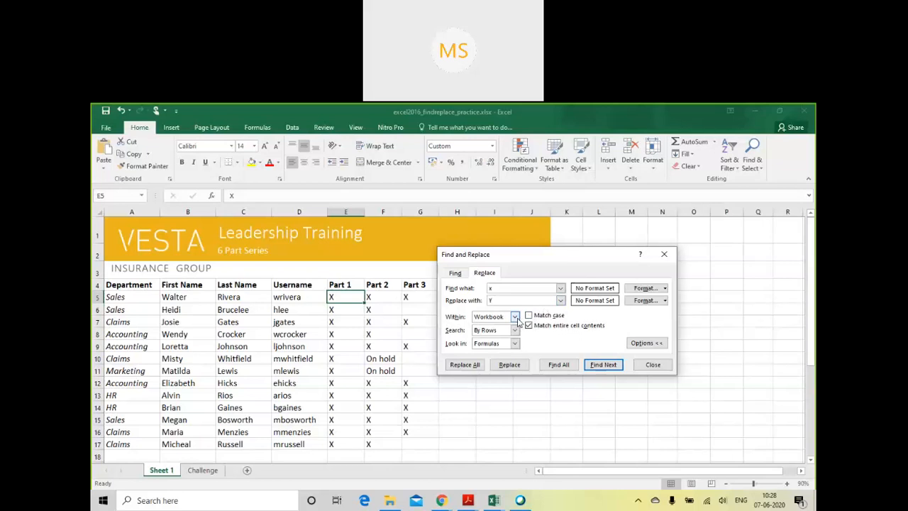
- Replace all whole-cell "x" entries with "Y" across Sheet 1 and the Challenge sheet, and undo the replacement
{"action": "left_click", "coordinate": [203, 469]}
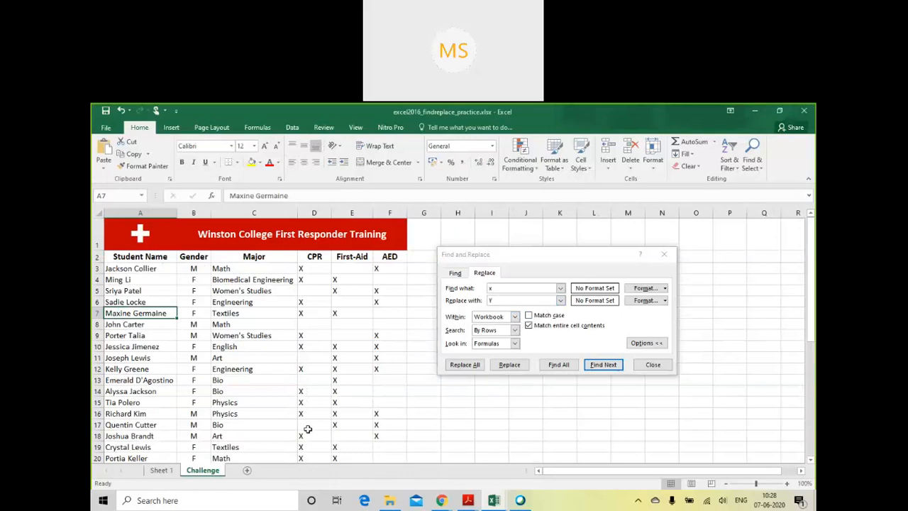
{"action": "left_click", "coordinate": [165, 472]}
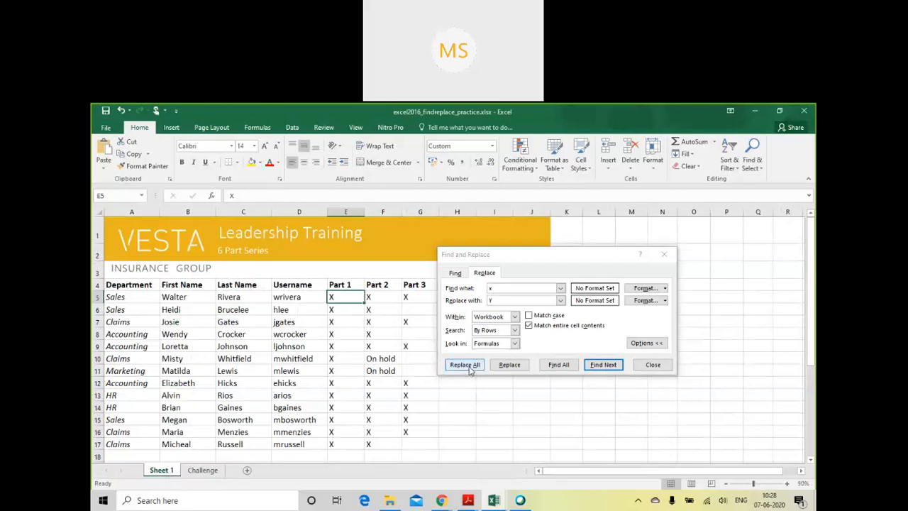
{"action": "left_click", "coordinate": [464, 364]}
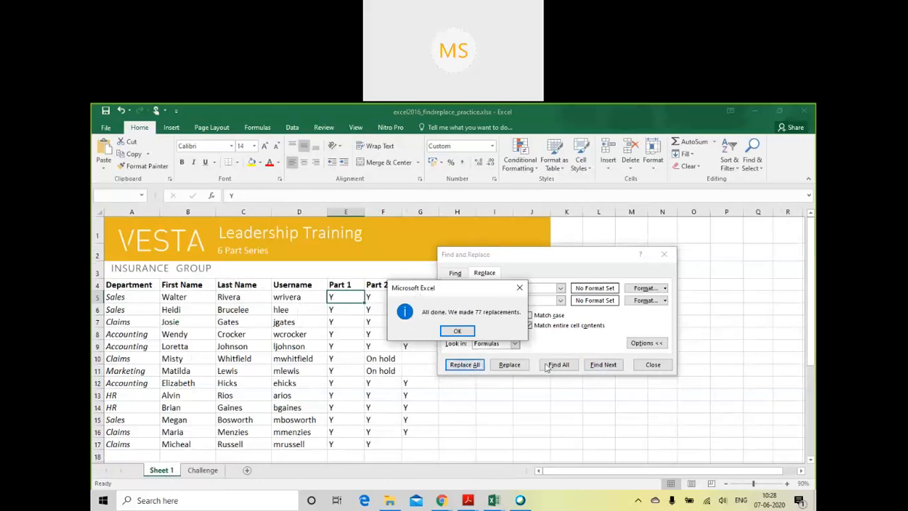
{"action": "left_click_drag", "start_coordinate": [417, 289], "coordinate": [392, 398]}
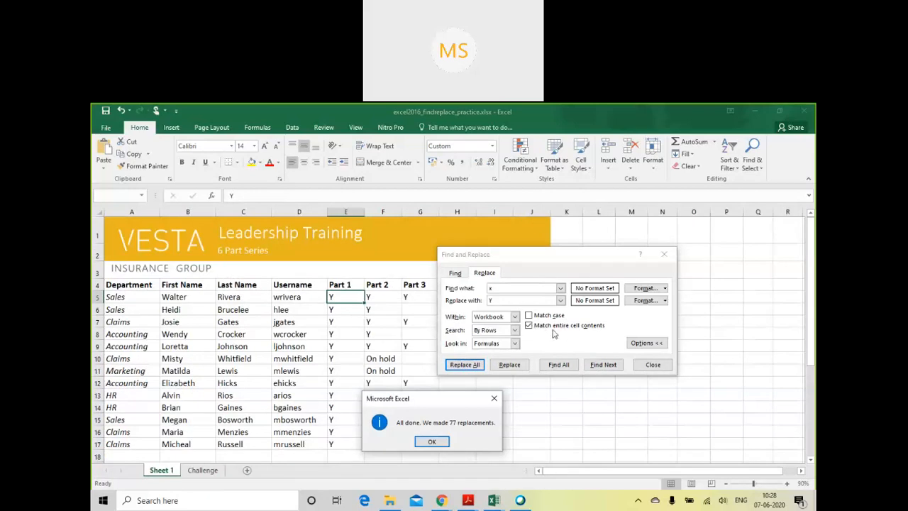
{"action": "left_click", "coordinate": [434, 444]}
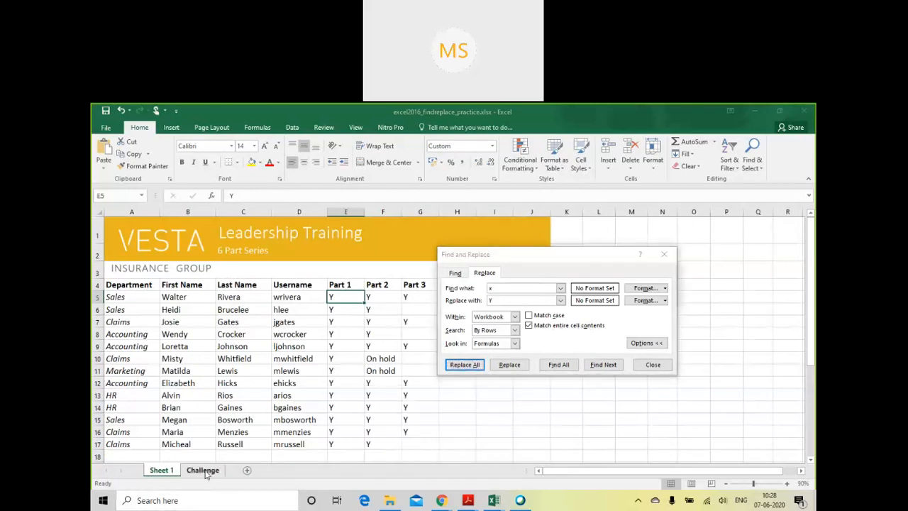
{"action": "left_click", "coordinate": [203, 471]}
{"action": "left_click", "coordinate": [164, 472]}
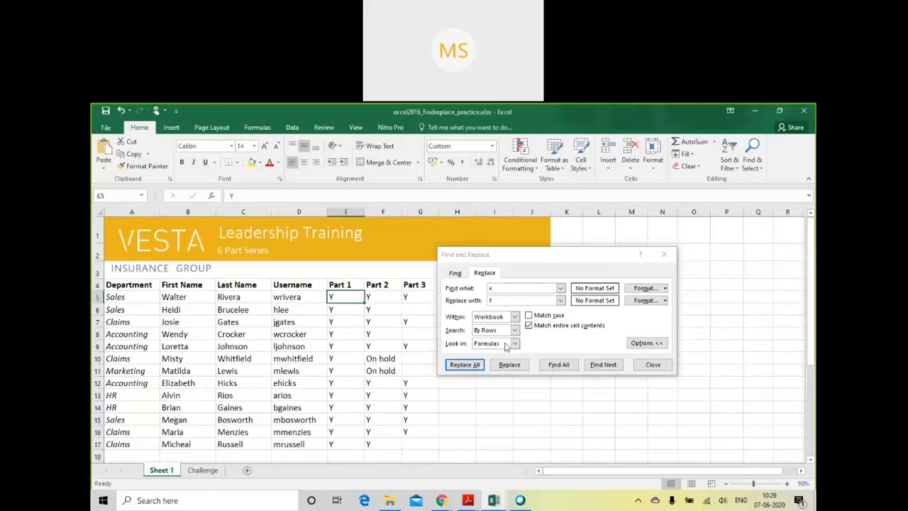
{"action": "key", "text": "ctrl+z"}
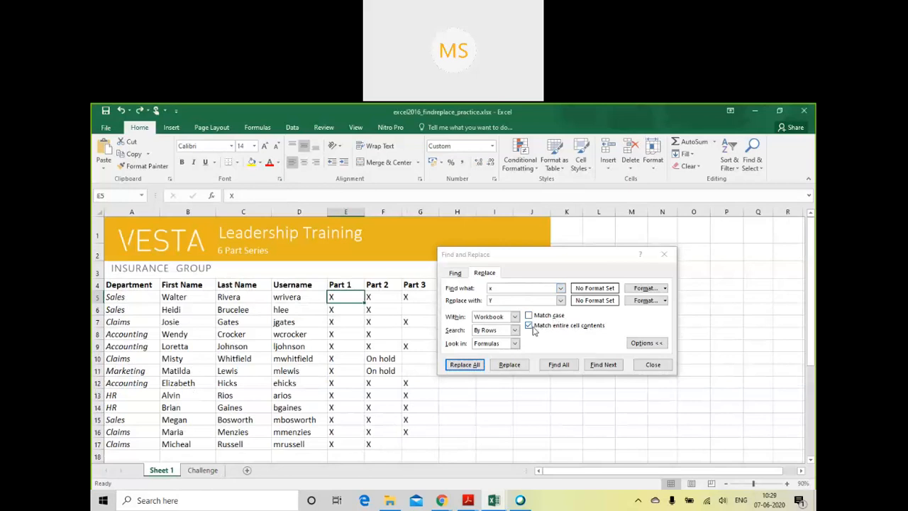
- Replace all "x" with "Y" across the workbook with Match entire cell contents off, and undo the replacement
{"action": "left_click", "coordinate": [529, 325]}
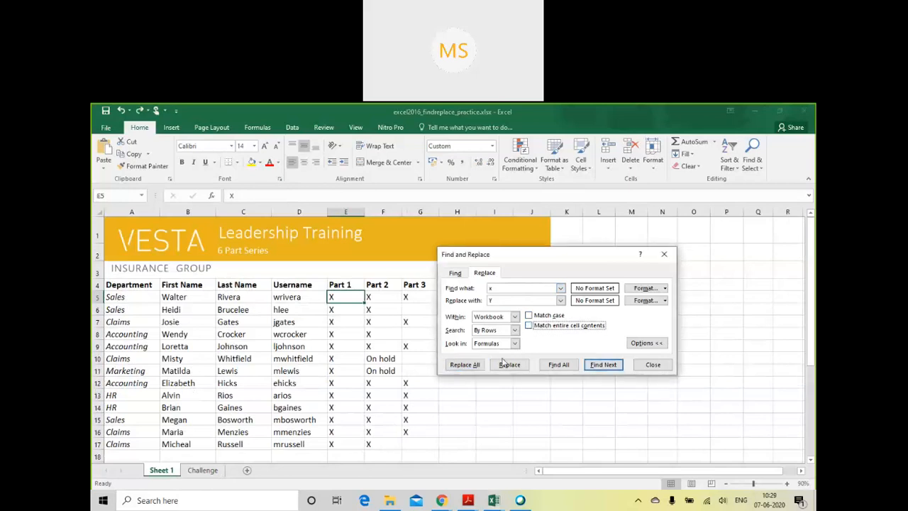
{"action": "left_click", "coordinate": [465, 367]}
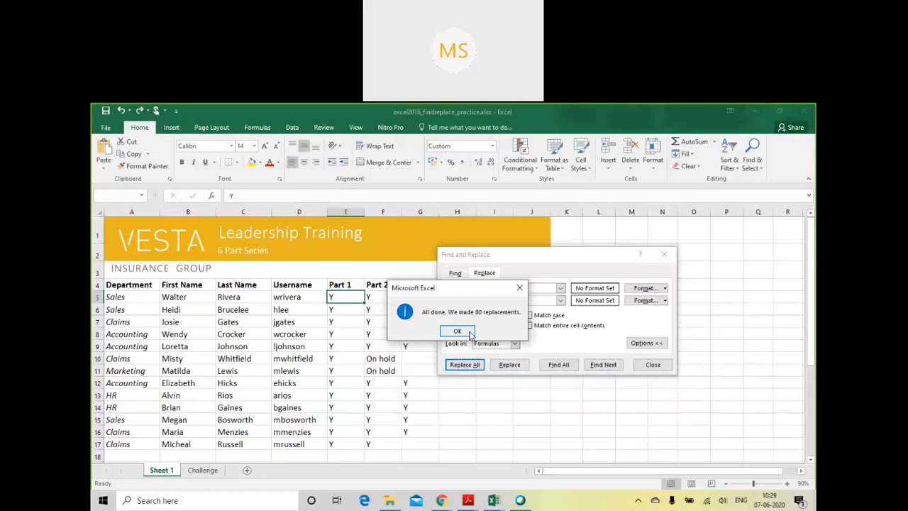
{"action": "left_click", "coordinate": [462, 332]}
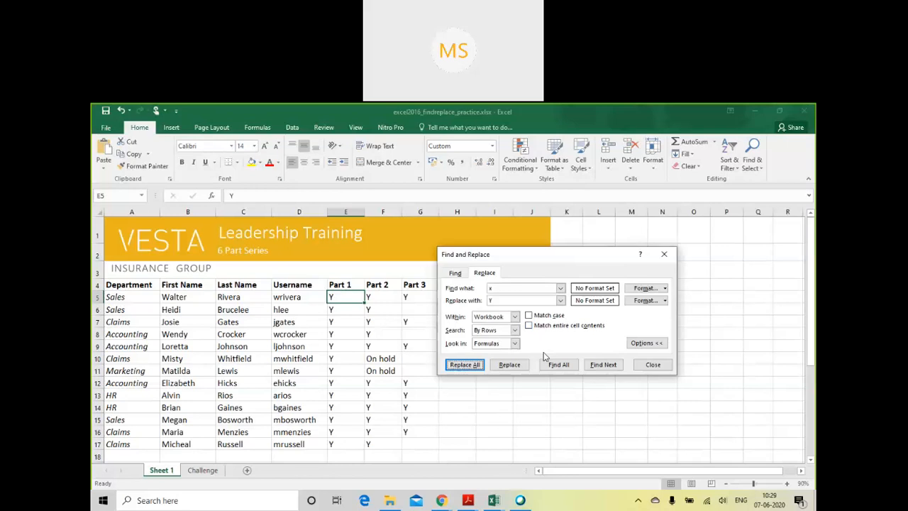
{"action": "left_click", "coordinate": [369, 310]}
{"action": "key", "text": "ctrl+z"}
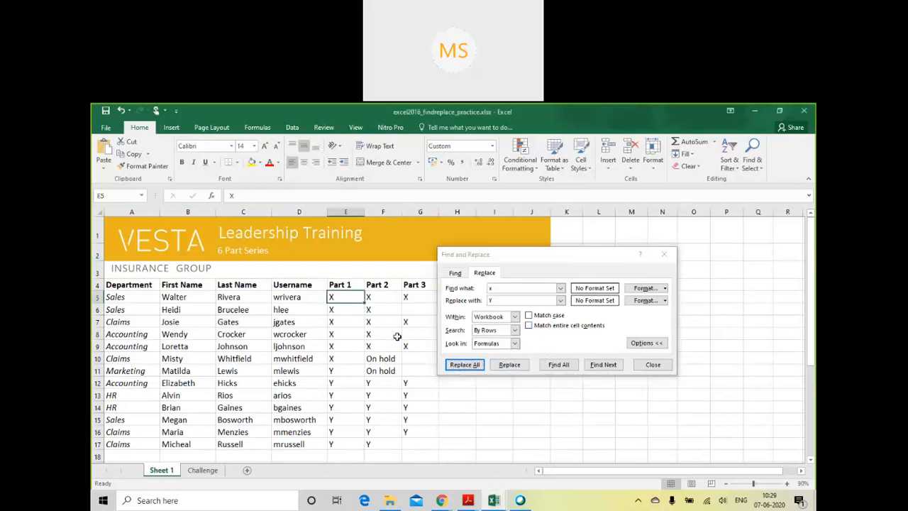
- Turn on Match case and replace all lowercase "x" characters with "Y" across the workbook
{"action": "left_click", "coordinate": [544, 344]}
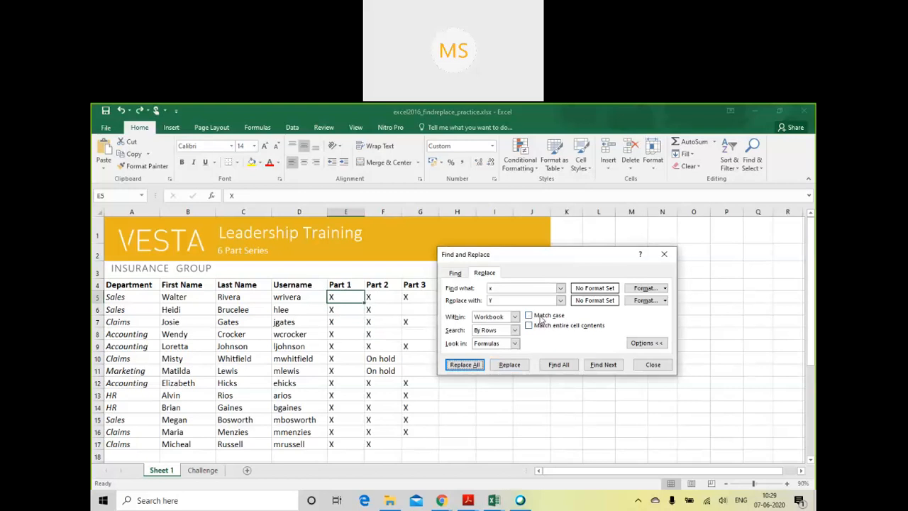
{"action": "left_click", "coordinate": [541, 318]}
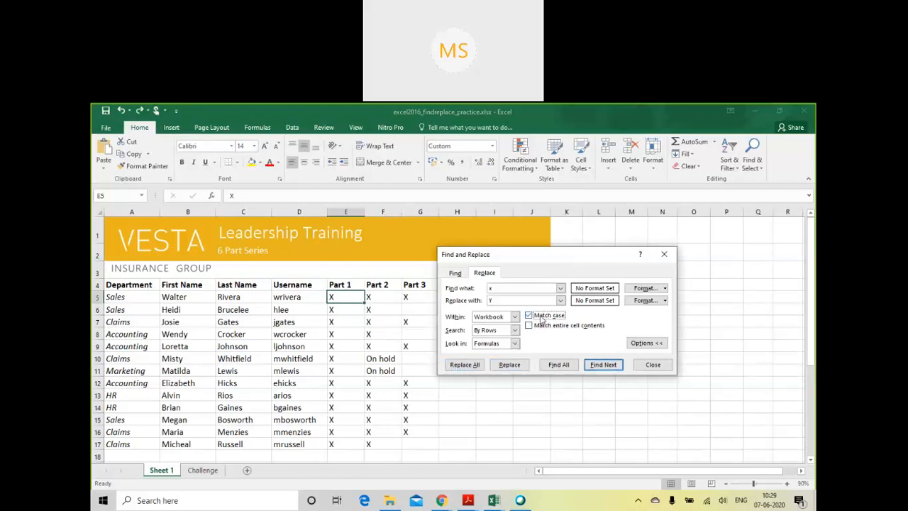
{"action": "left_click", "coordinate": [472, 366]}
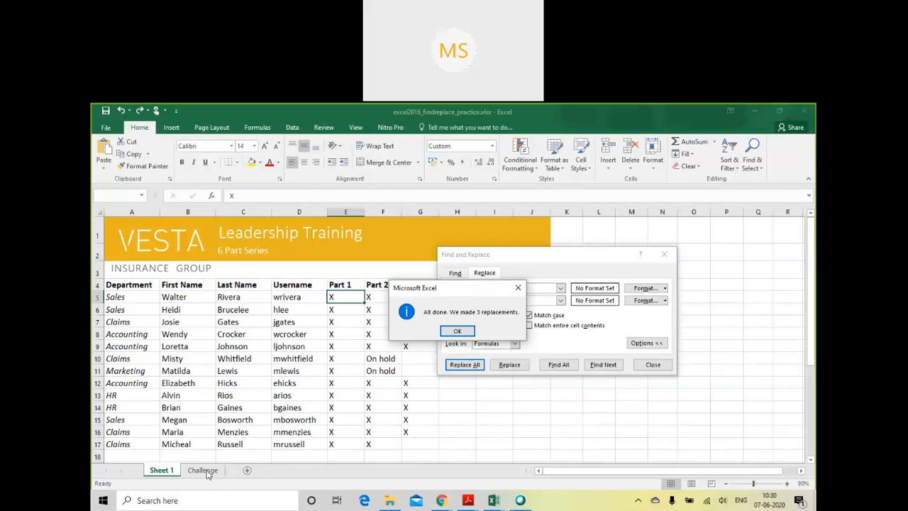
{"action": "key", "text": "Return"}
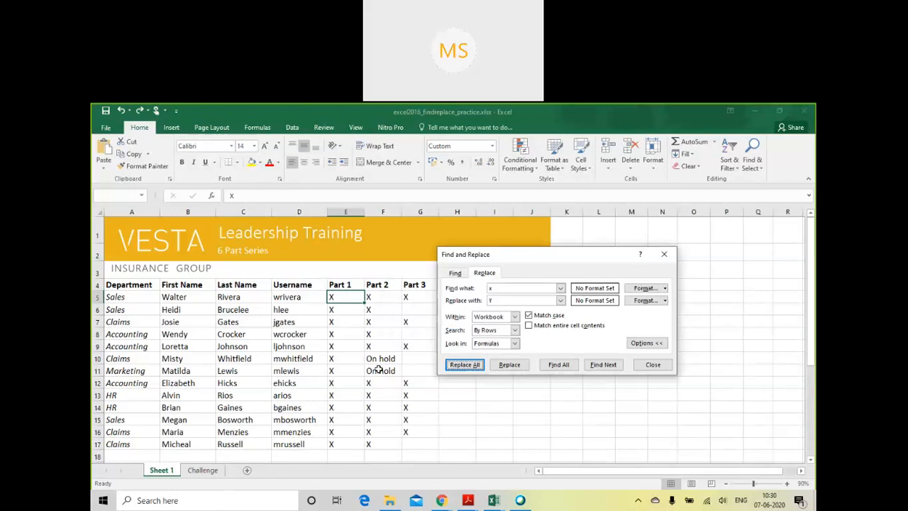
- Check the replaced text on the Challenge sheet, and turn off Match case
{"action": "left_click", "coordinate": [206, 472]}
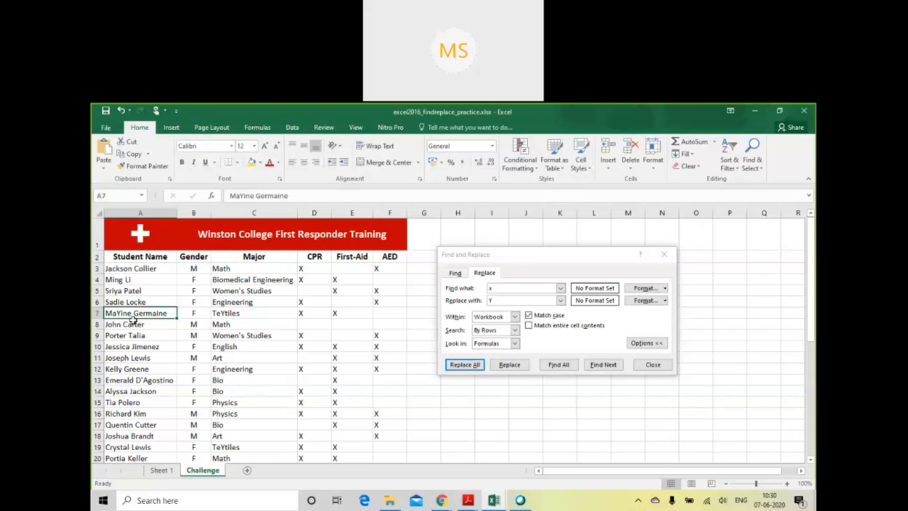
{"action": "left_click", "coordinate": [528, 316]}
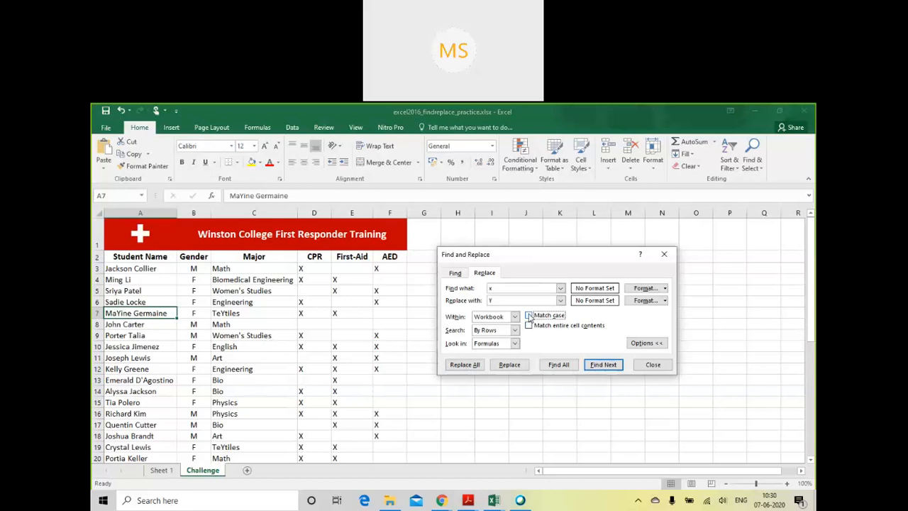
- Undo the workbook-wide replacement of "x" with "Y", and undo and redo the earlier last-name replacement in C6 of Sheet 1
{"action": "left_click", "coordinate": [333, 364]}
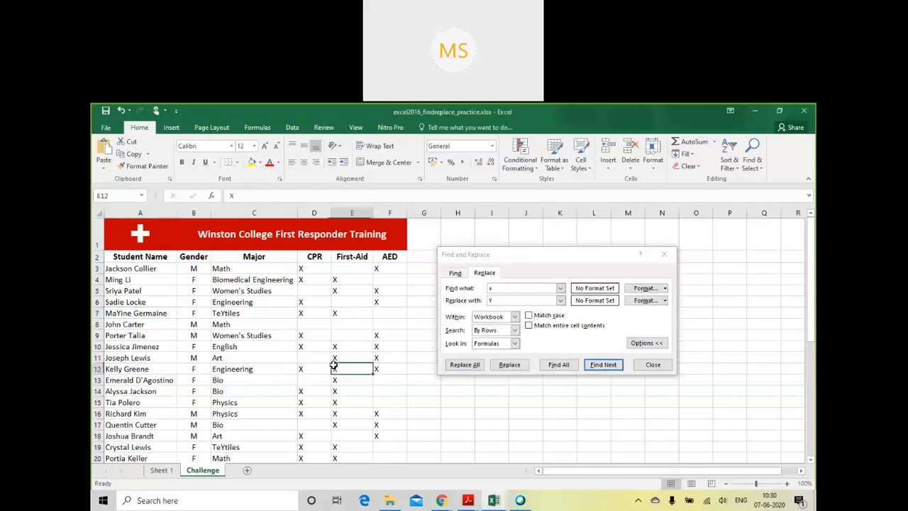
{"action": "key", "text": "ctrl+Page_Up"}
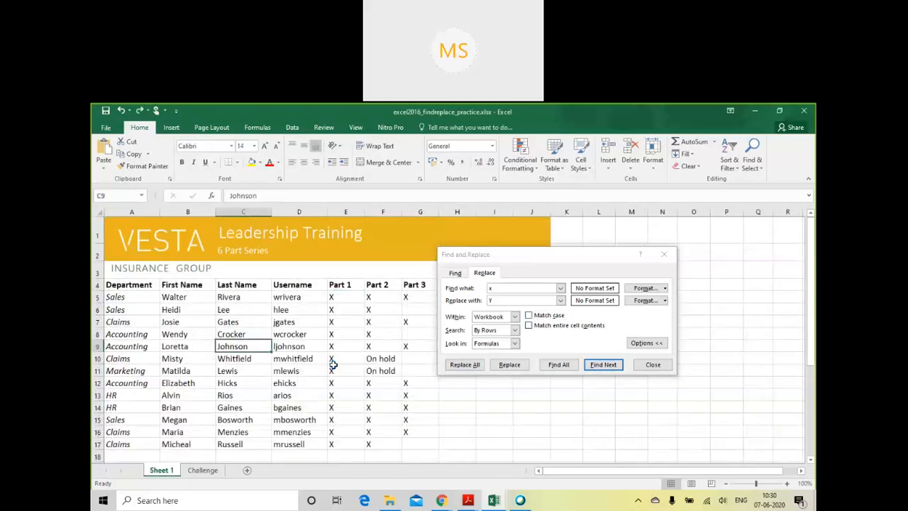
{"action": "key", "text": "ctrl+z"}
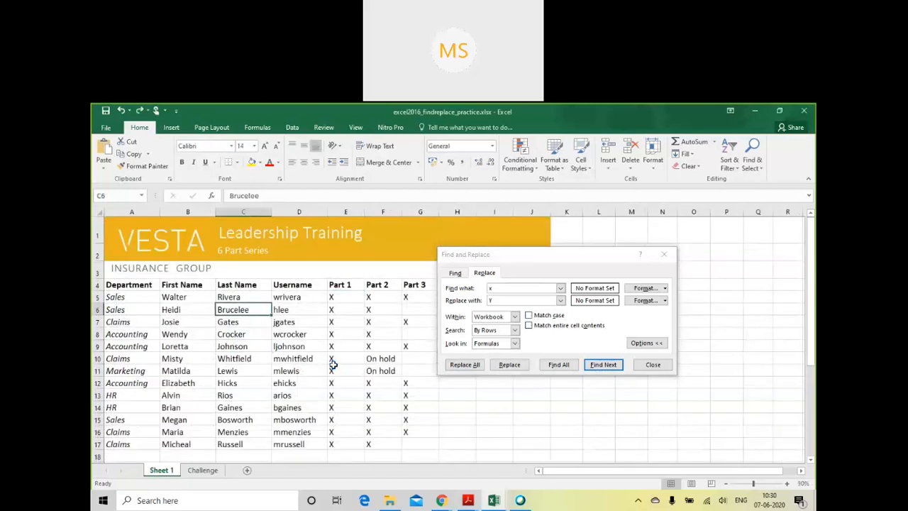
{"action": "key", "text": "ctrl+y"}
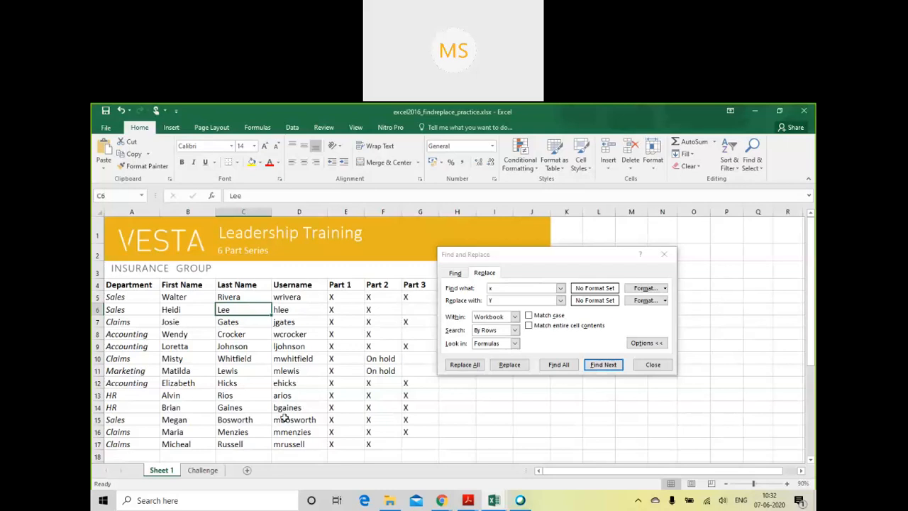
- Close Find and Replace, select cell C9 on Sheet 1, and show the Review commands
{"action": "left_click", "coordinate": [649, 364]}
{"action": "left_click", "coordinate": [429, 340]}
{"action": "left_click", "coordinate": [250, 284]}
{"action": "left_click", "coordinate": [231, 346]}
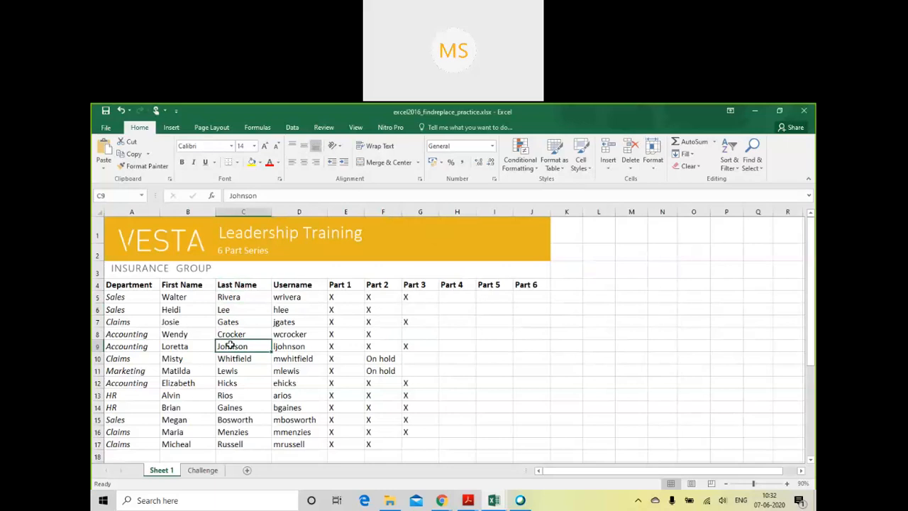
{"action": "left_click", "coordinate": [326, 128]}
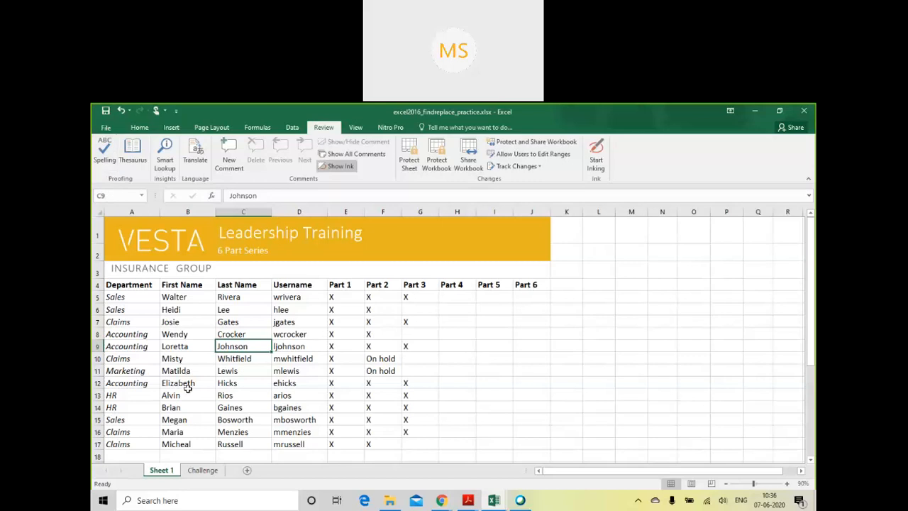
{"action": "left_click", "coordinate": [104, 149]}
{"action": "left_click_drag", "start_coordinate": [454, 218], "coordinate": [499, 238]}
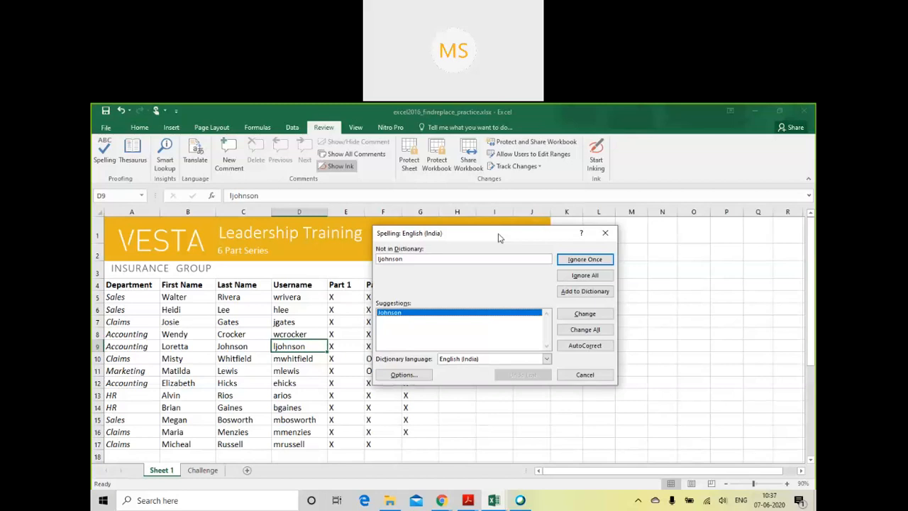
{"action": "key", "text": "Escape"}
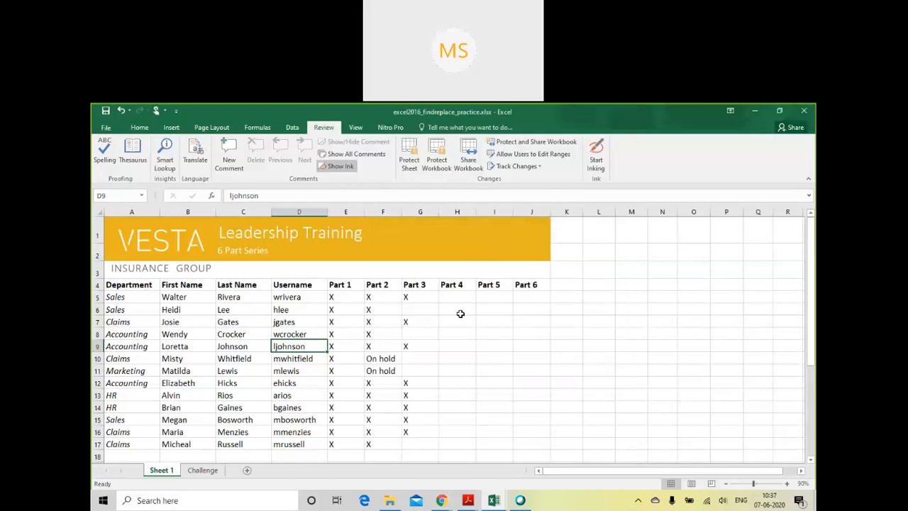
- Run the spelling check from cell C8, add the flagged username in D8 to the dictionary, and close the check
{"action": "left_click", "coordinate": [237, 313]}
{"action": "left_click", "coordinate": [241, 333]}
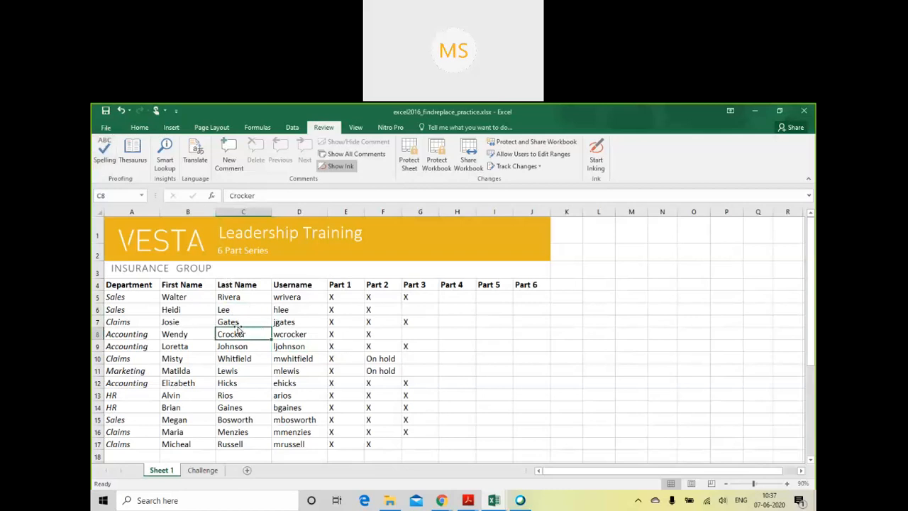
{"action": "left_click", "coordinate": [102, 152]}
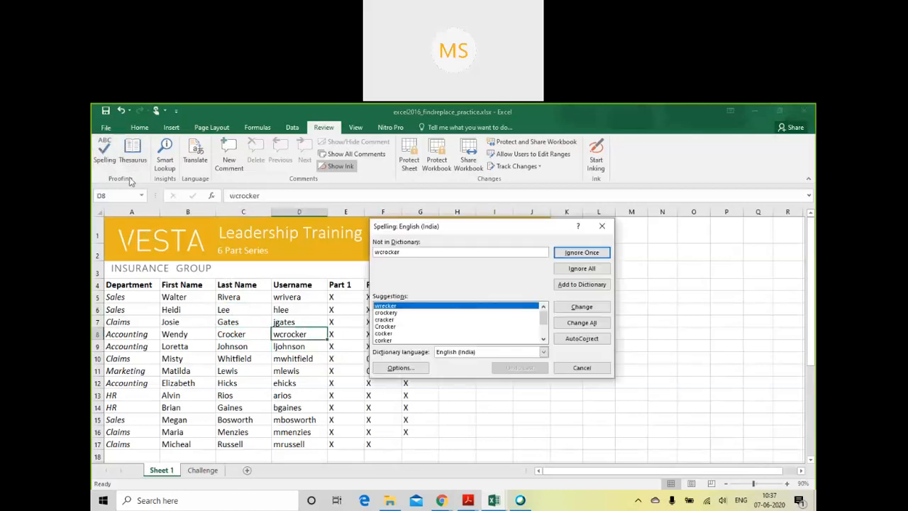
{"action": "left_click_drag", "start_coordinate": [506, 235], "coordinate": [542, 267]}
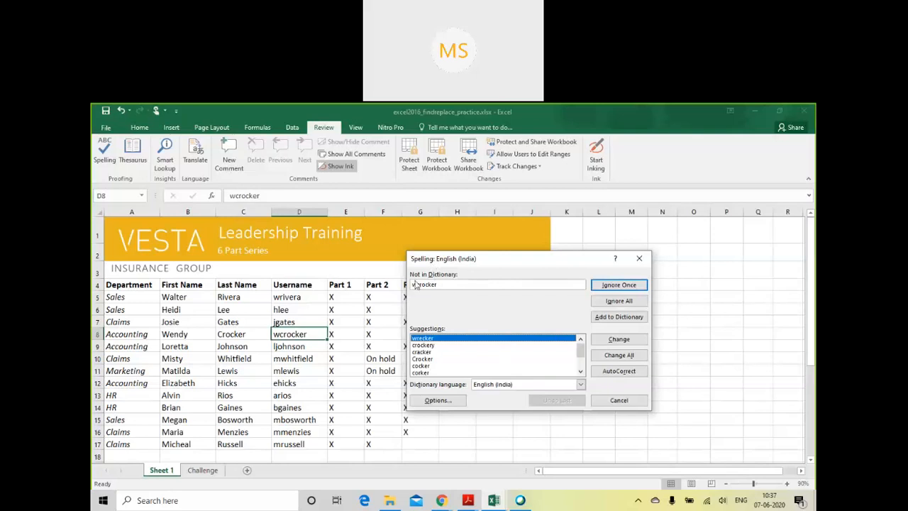
{"action": "double_click", "coordinate": [449, 286]}
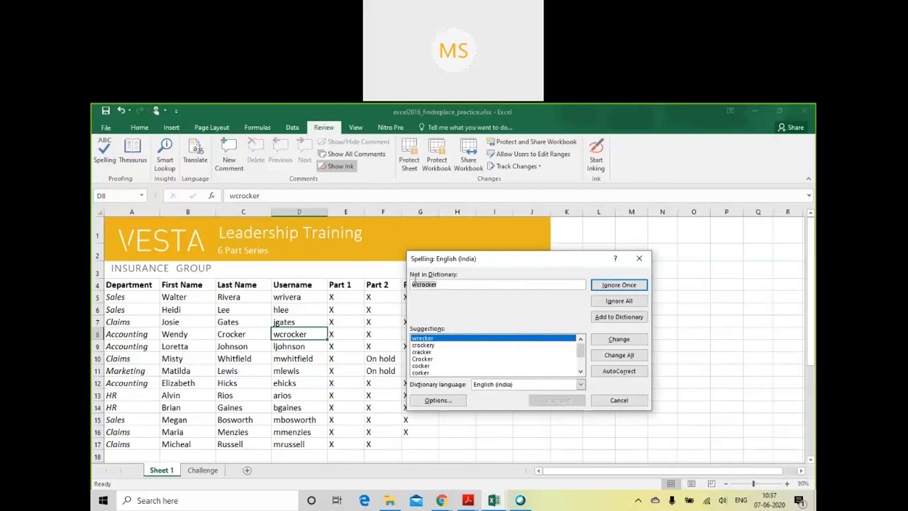
{"action": "left_click", "coordinate": [598, 322]}
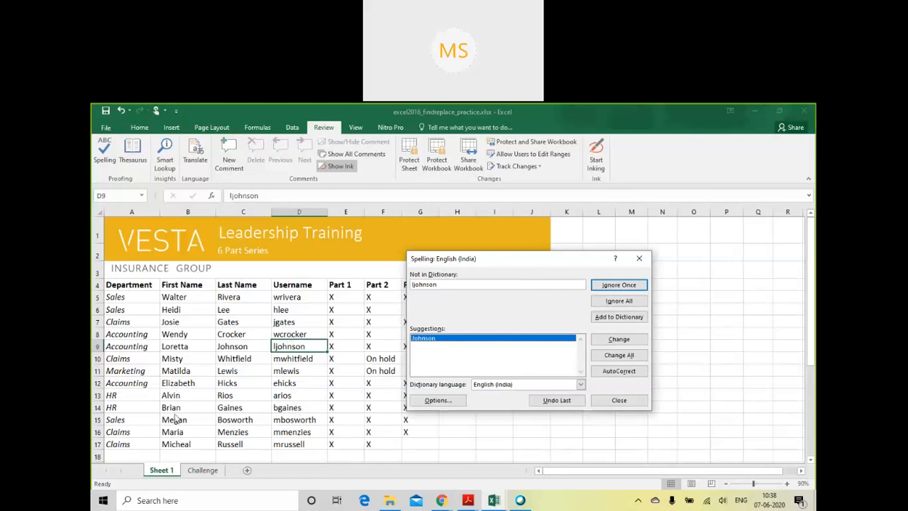
{"action": "left_click", "coordinate": [284, 404]}
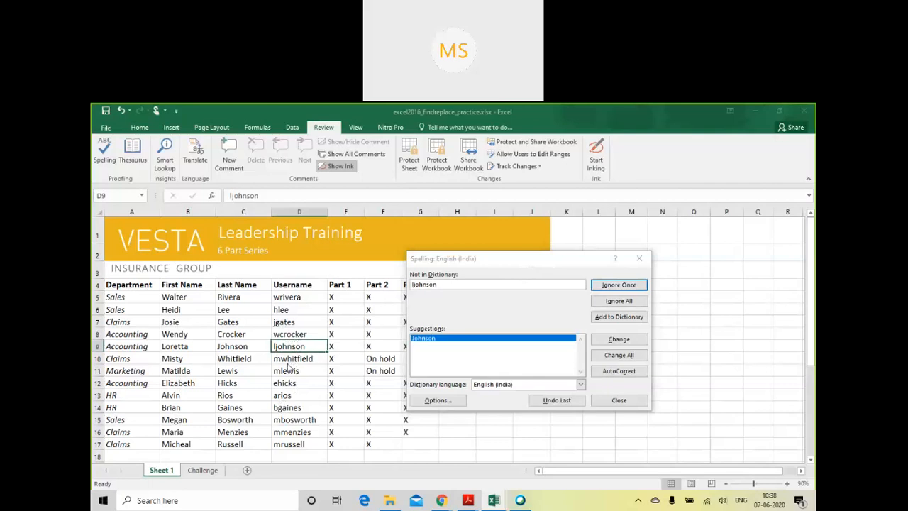
{"action": "left_click", "coordinate": [616, 401]}
- Restart the spelling check from D8, replacing the usernames in D9 and D10 with the suggested last names and all matches of D11 with "mews"
{"action": "left_click", "coordinate": [454, 331]}
{"action": "left_click", "coordinate": [290, 335]}
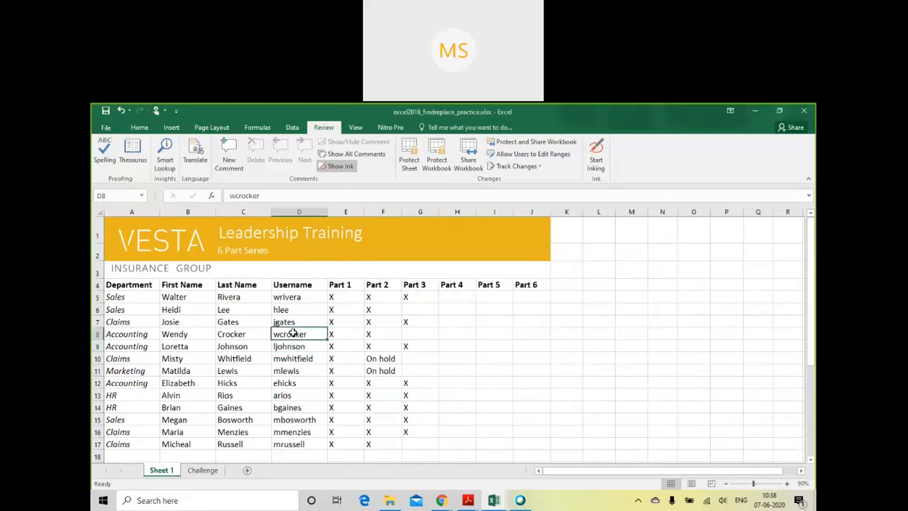
{"action": "left_click", "coordinate": [104, 152]}
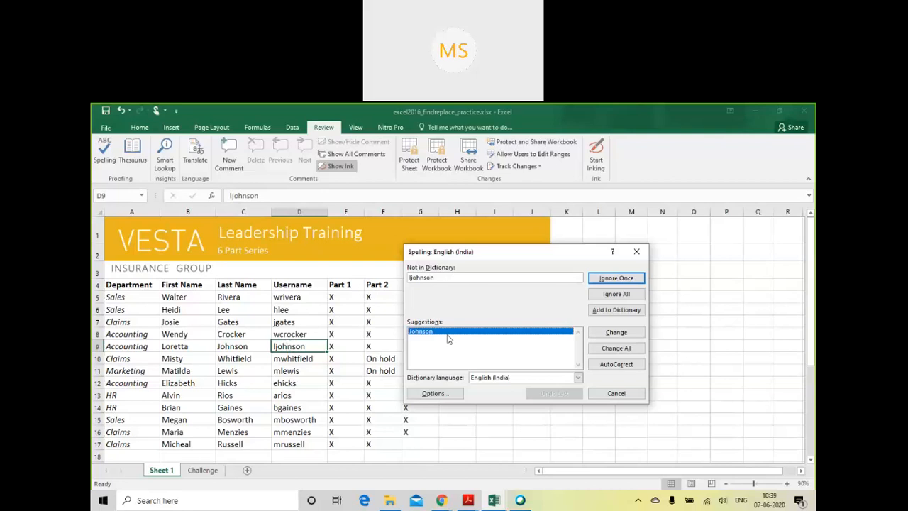
{"action": "left_click", "coordinate": [614, 333]}
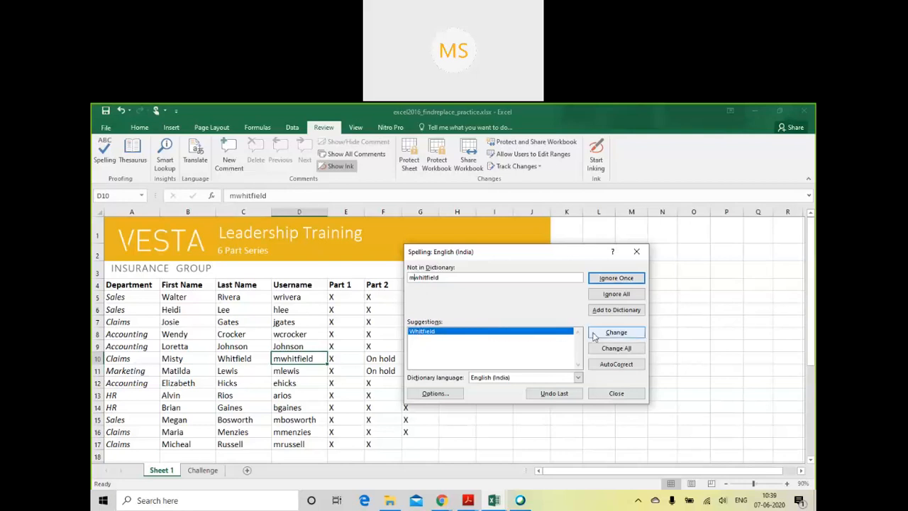
{"action": "left_click", "coordinate": [597, 337]}
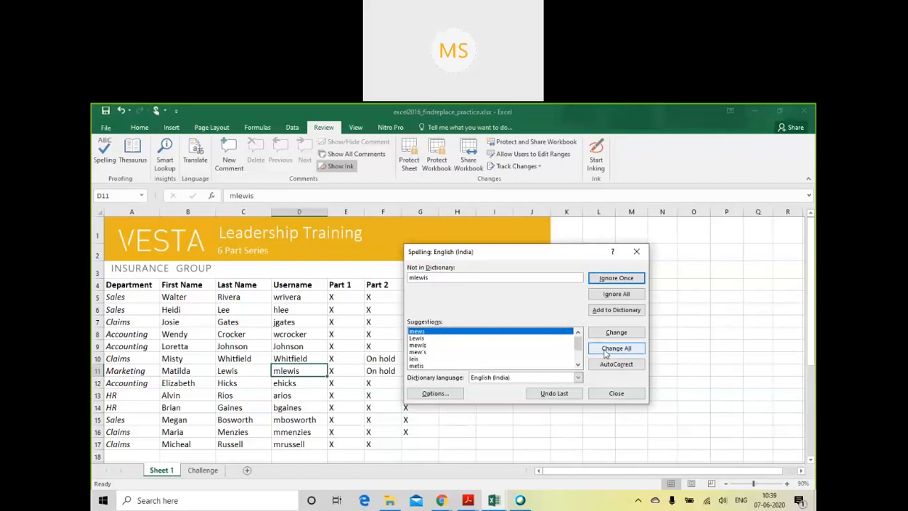
{"action": "left_click", "coordinate": [607, 349]}
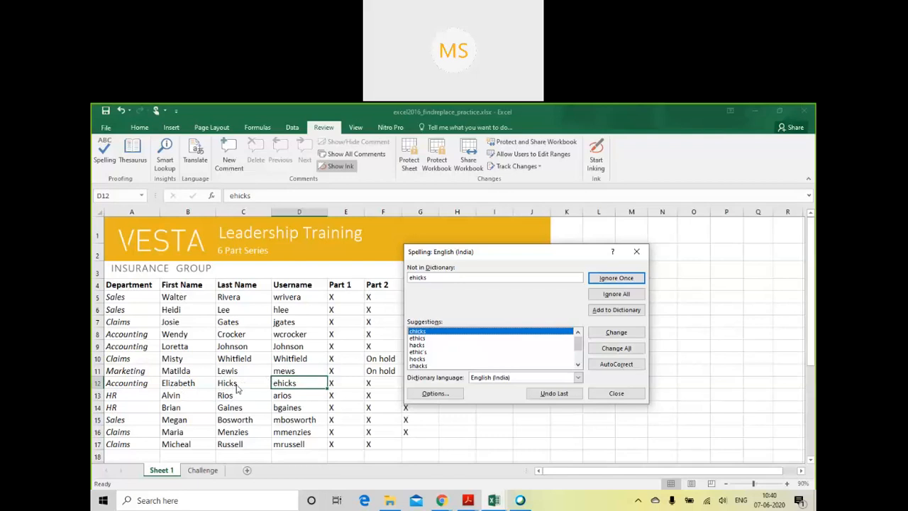
- Browse the spelling suggestions for the username in D12 and change it to "ethics"
{"action": "left_click", "coordinate": [578, 364]}
{"action": "left_click", "coordinate": [578, 364]}
{"action": "left_click", "coordinate": [578, 364]}
{"action": "left_click", "coordinate": [578, 364]}
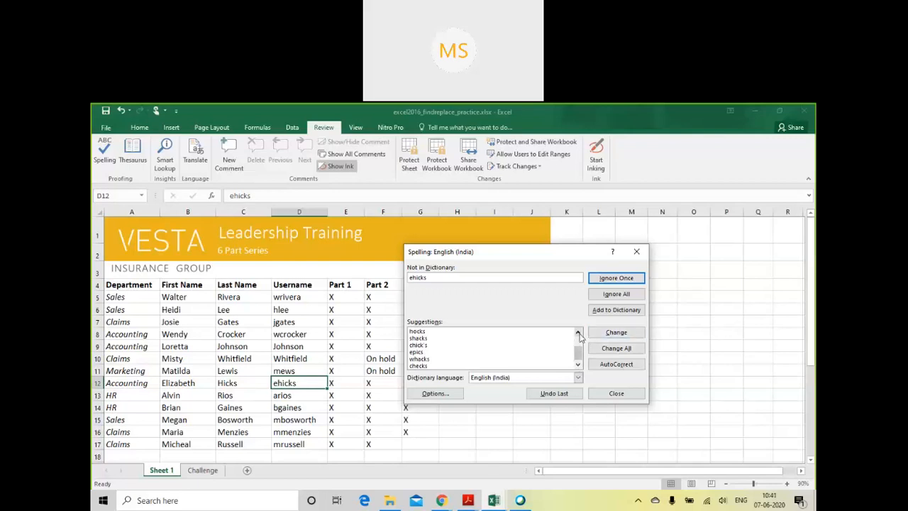
{"action": "left_click", "coordinate": [578, 333]}
{"action": "left_click", "coordinate": [579, 333]}
{"action": "left_click", "coordinate": [579, 332]}
{"action": "left_click", "coordinate": [579, 333]}
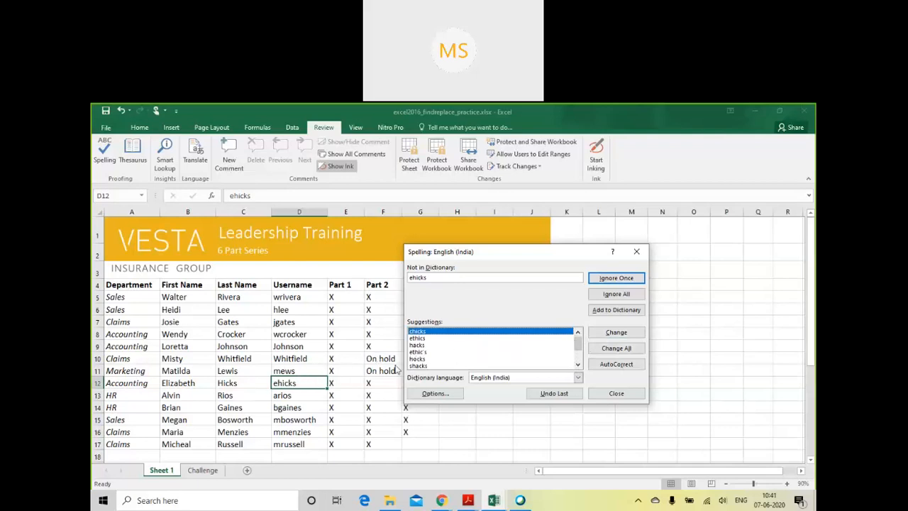
{"action": "left_click", "coordinate": [424, 346]}
{"action": "left_click", "coordinate": [424, 340]}
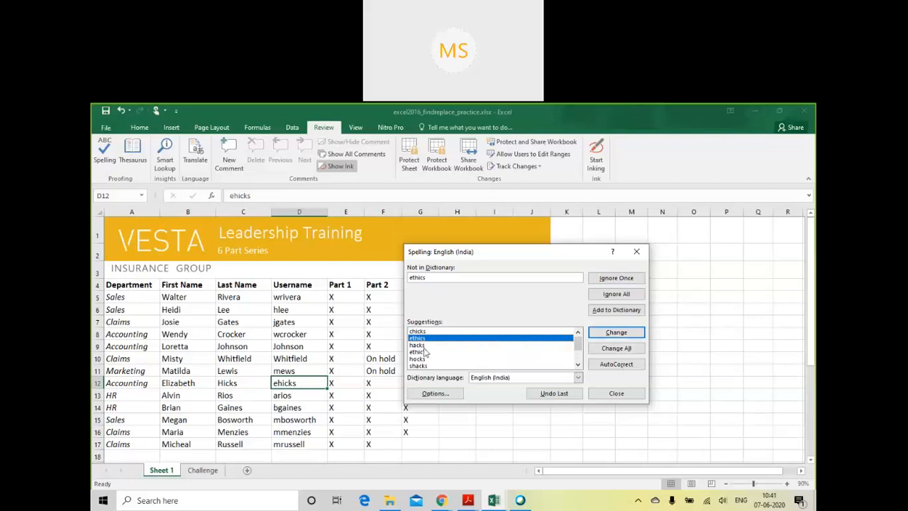
{"action": "left_click", "coordinate": [424, 345]}
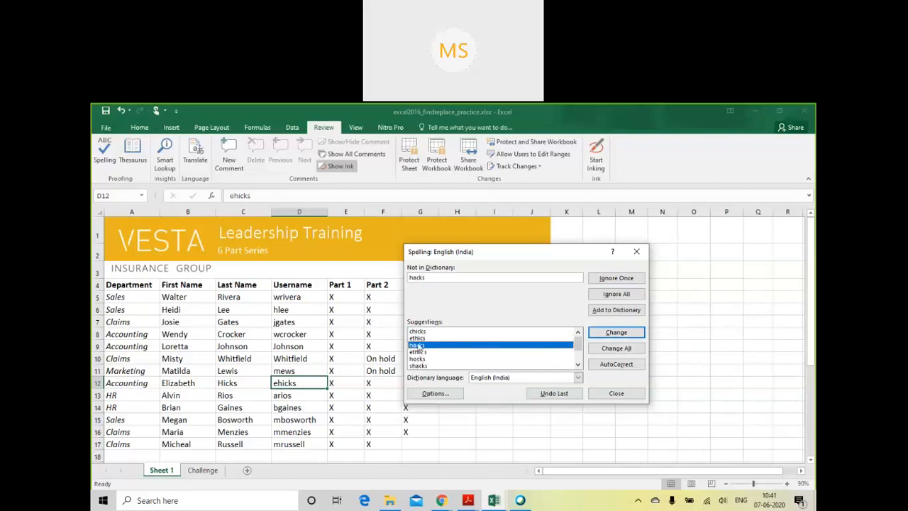
{"action": "left_click", "coordinate": [420, 338]}
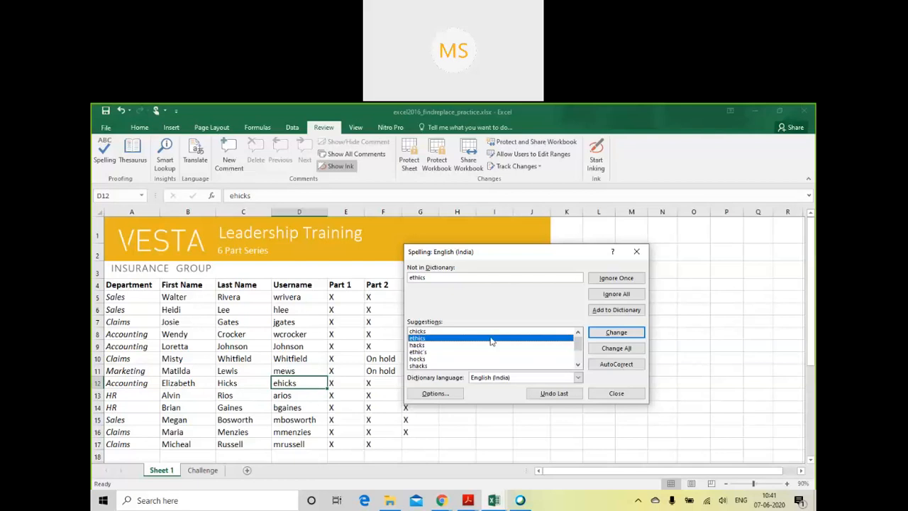
{"action": "left_click", "coordinate": [617, 332]}
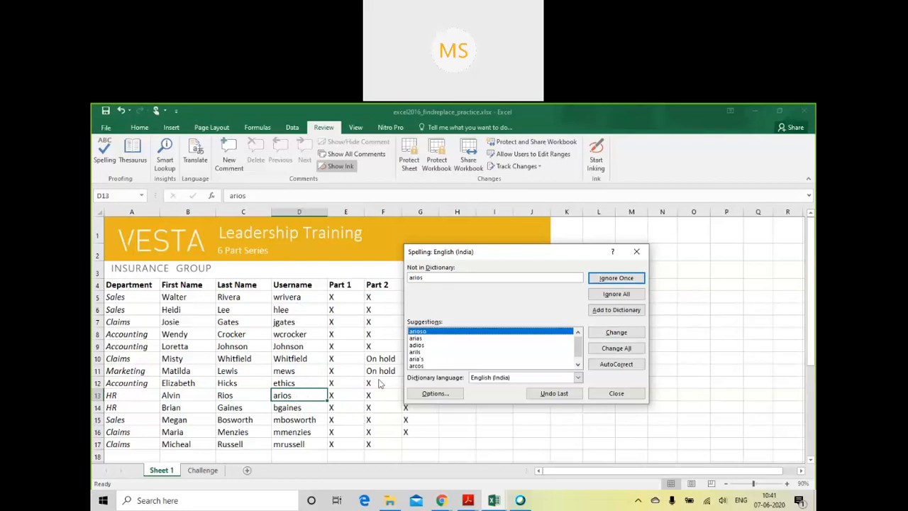
- Enter the username from D7 in place of the word flagged in D13 and add it to the dictionary
{"action": "left_click_drag", "start_coordinate": [455, 277], "coordinate": [387, 277]}
{"action": "key", "text": "Delete"}
{"action": "type", "text": "jgates"}
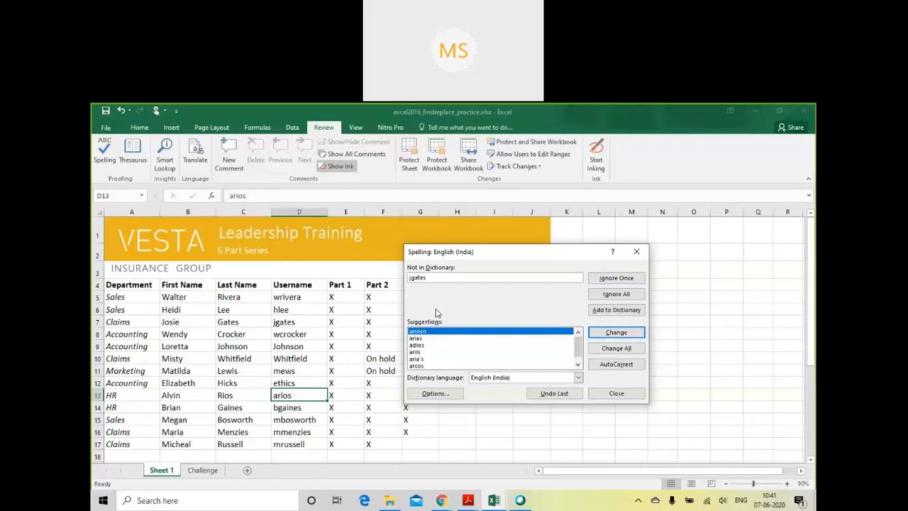
{"action": "left_click", "coordinate": [605, 310]}
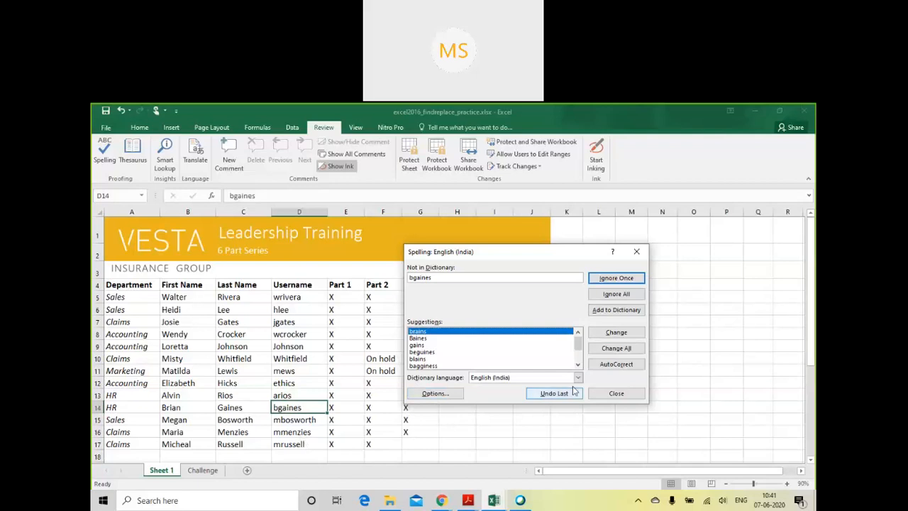
- AutoCorrect the flagged usernames in D14 to D17 and the first name in B17 with their top suggestions, including "brains" for D14
{"action": "left_click", "coordinate": [615, 365]}
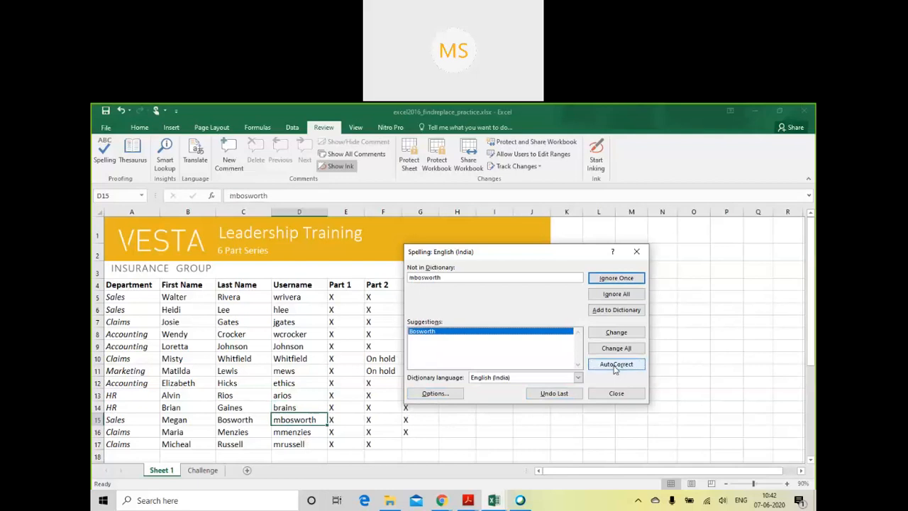
{"action": "left_click", "coordinate": [615, 364]}
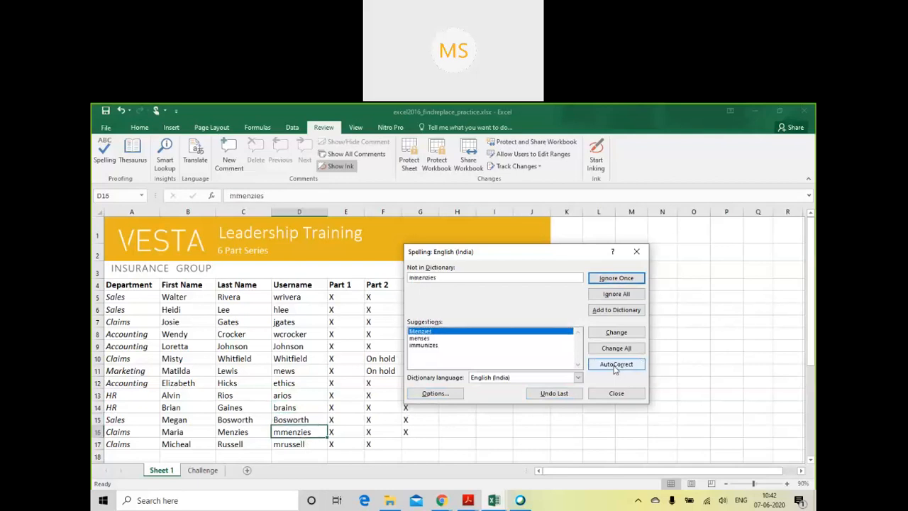
{"action": "left_click", "coordinate": [616, 365]}
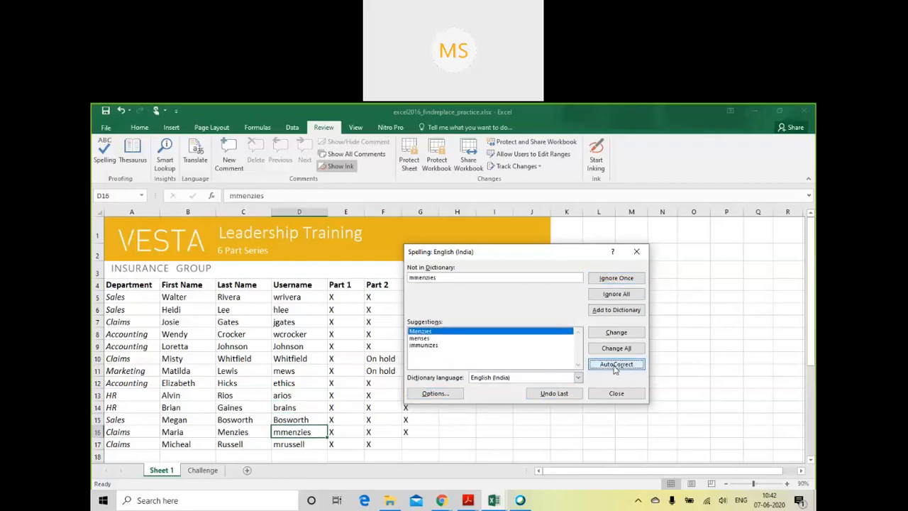
{"action": "left_click", "coordinate": [615, 365]}
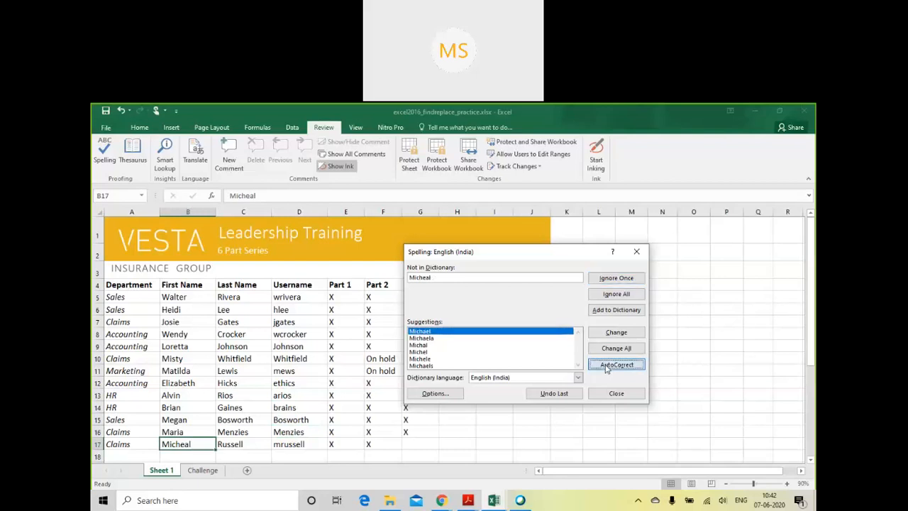
{"action": "left_click", "coordinate": [615, 365]}
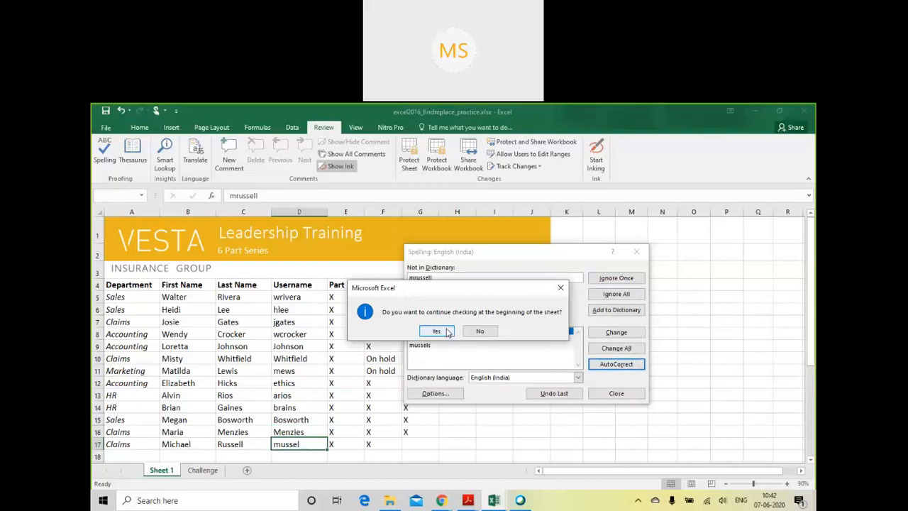
- Continue the spelling check from the beginning of the sheet, review the suggestions for D5, and end the check
{"action": "left_click", "coordinate": [437, 331]}
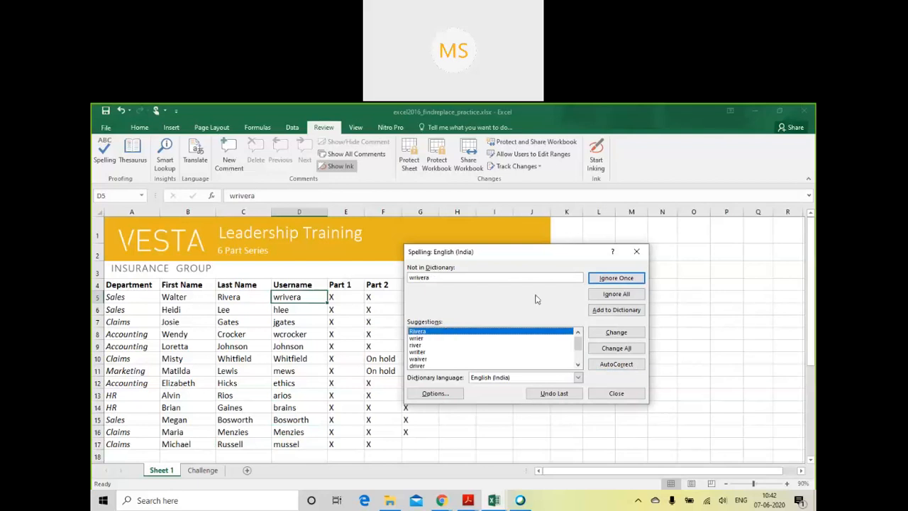
{"action": "scroll", "coordinate": [552, 301], "scroll_direction": "down", "scroll_amount": 2}
{"action": "scroll", "coordinate": [551, 301], "scroll_direction": "up", "scroll_amount": 2}
{"action": "scroll", "coordinate": [550, 302], "scroll_direction": "down", "scroll_amount": 2}
{"action": "scroll", "coordinate": [550, 304], "scroll_direction": "up", "scroll_amount": 2}
{"action": "scroll", "coordinate": [549, 304], "scroll_direction": "down", "scroll_amount": 2}
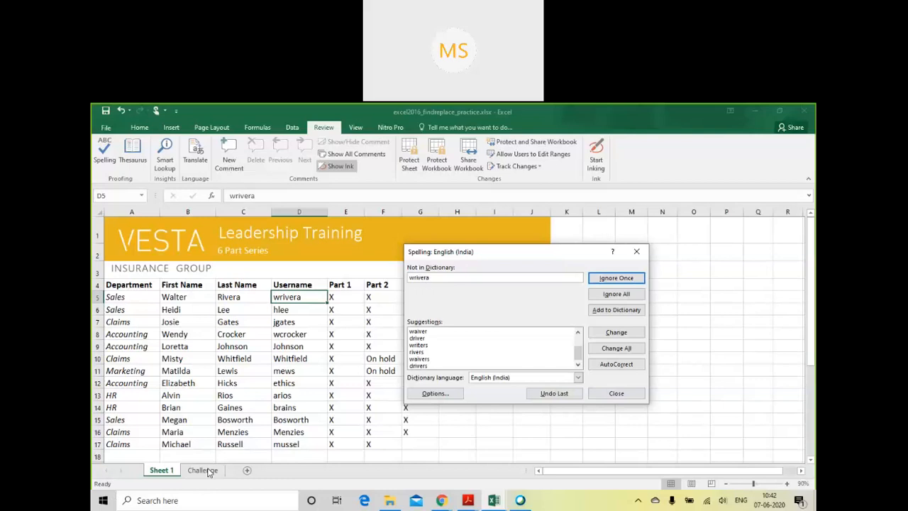
{"action": "left_click", "coordinate": [616, 395]}
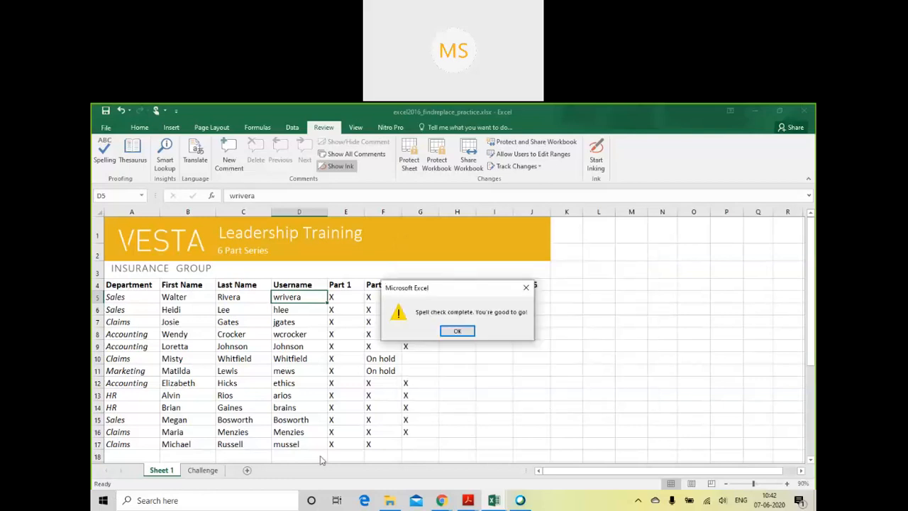
{"action": "left_click", "coordinate": [456, 332]}
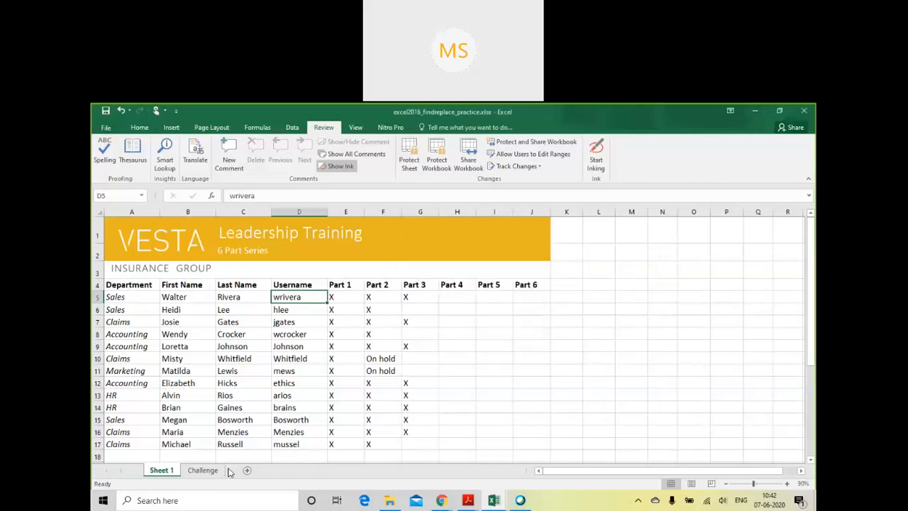
- Run the spelling check on the Challenge sheet and add the flagged surname in A13 to the dictionary
{"action": "left_click", "coordinate": [203, 470]}
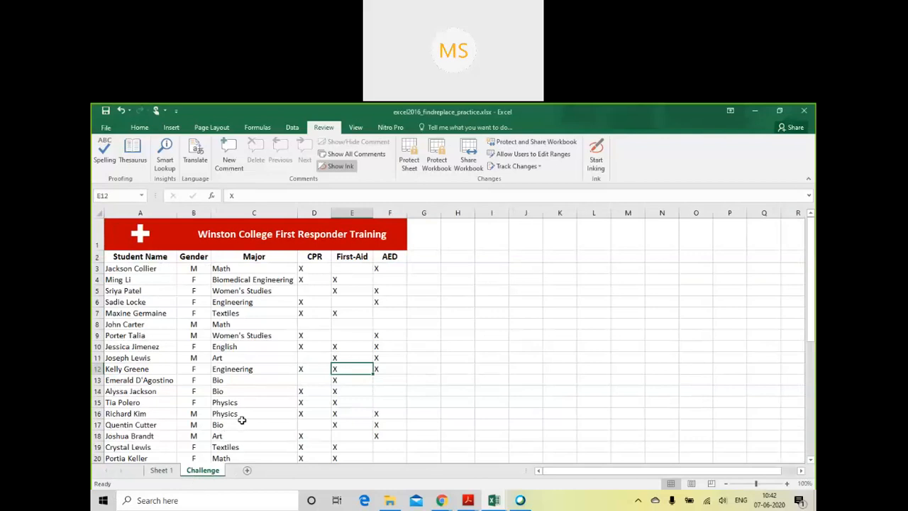
{"action": "left_click", "coordinate": [104, 147]}
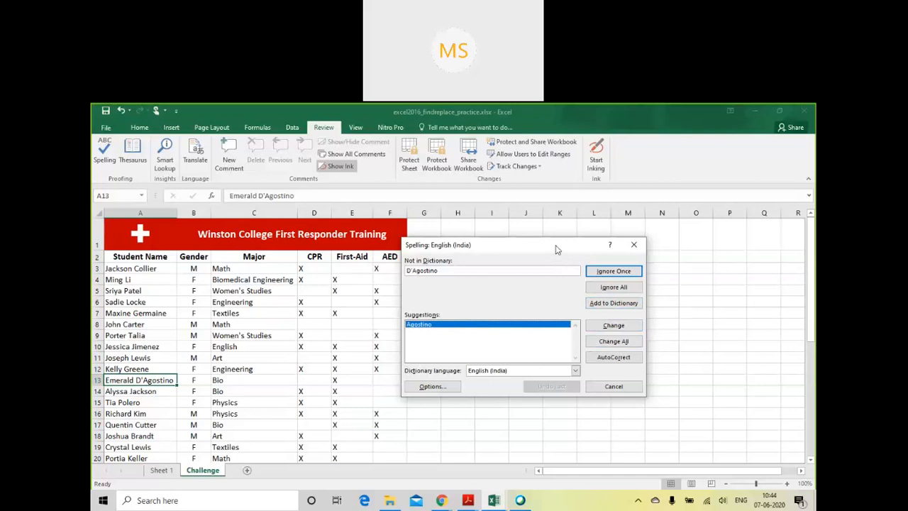
{"action": "left_click_drag", "start_coordinate": [557, 249], "coordinate": [540, 254]}
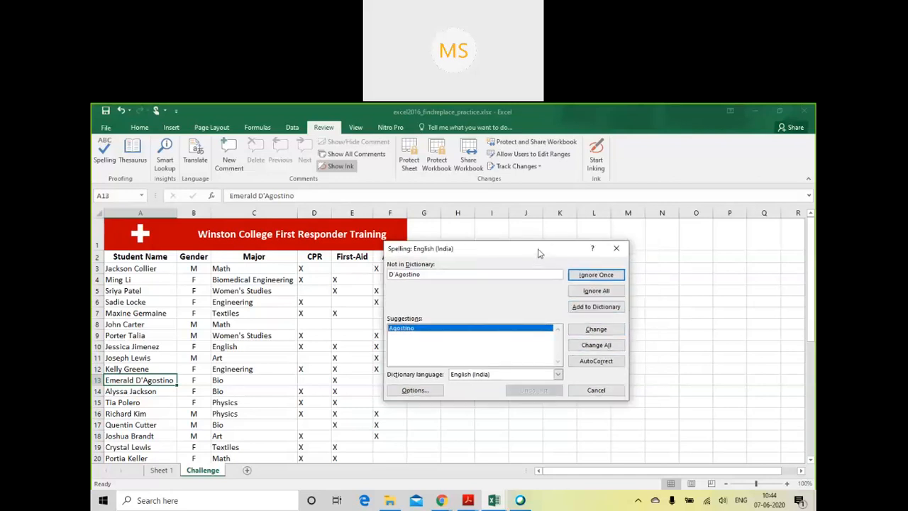
{"action": "left_click_drag", "start_coordinate": [537, 253], "coordinate": [525, 239]}
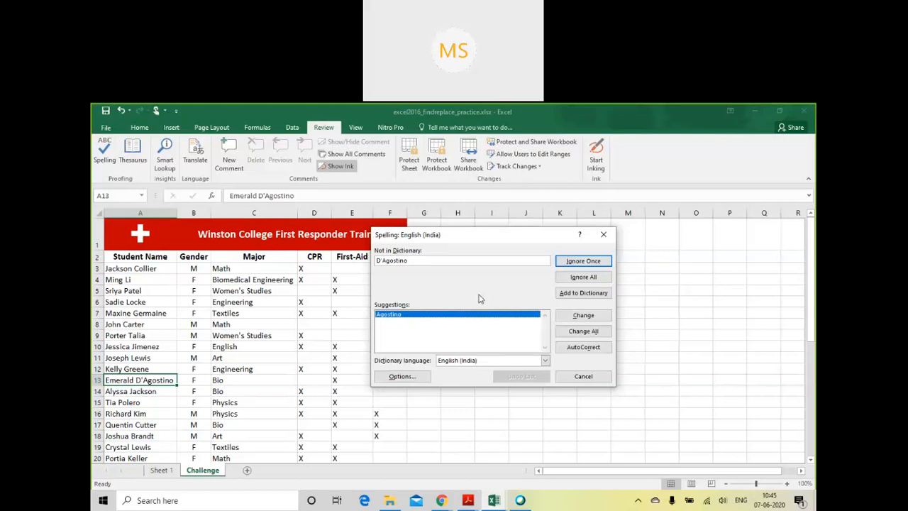
{"action": "left_click", "coordinate": [572, 297]}
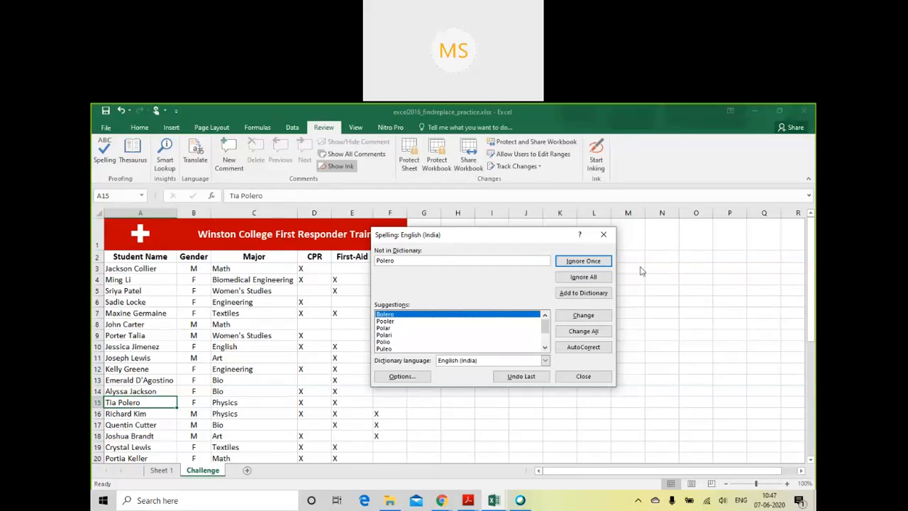
- End the spelling check on the Challenge sheet at the surname flagged in A15 and dismiss the completion message
{"action": "left_click", "coordinate": [604, 236]}
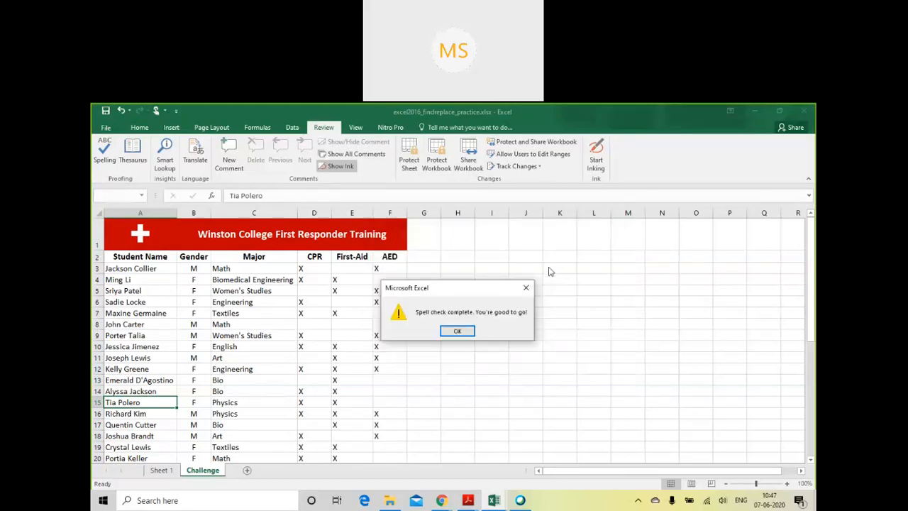
{"action": "left_click", "coordinate": [504, 332]}
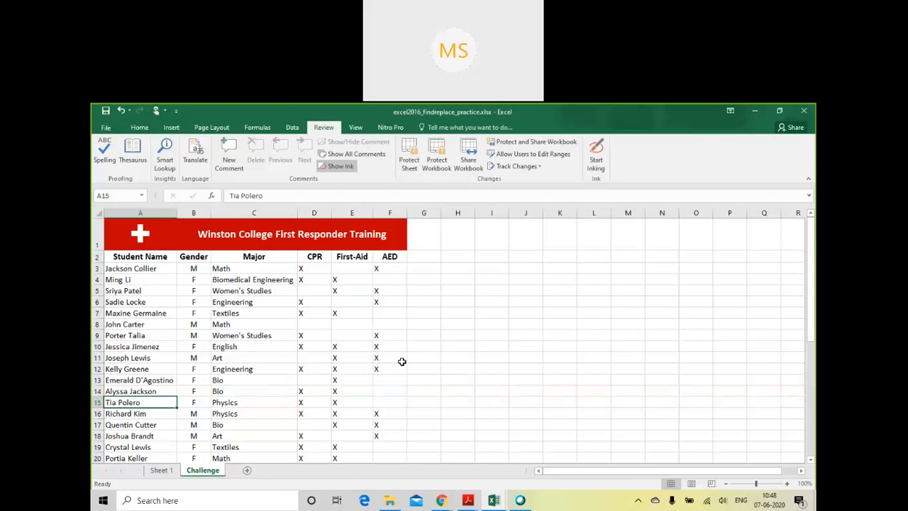
{"action": "left_click", "coordinate": [259, 380]}
{"action": "left_click", "coordinate": [555, 339]}
{"action": "left_click_drag", "start_coordinate": [152, 257], "coordinate": [736, 385]}
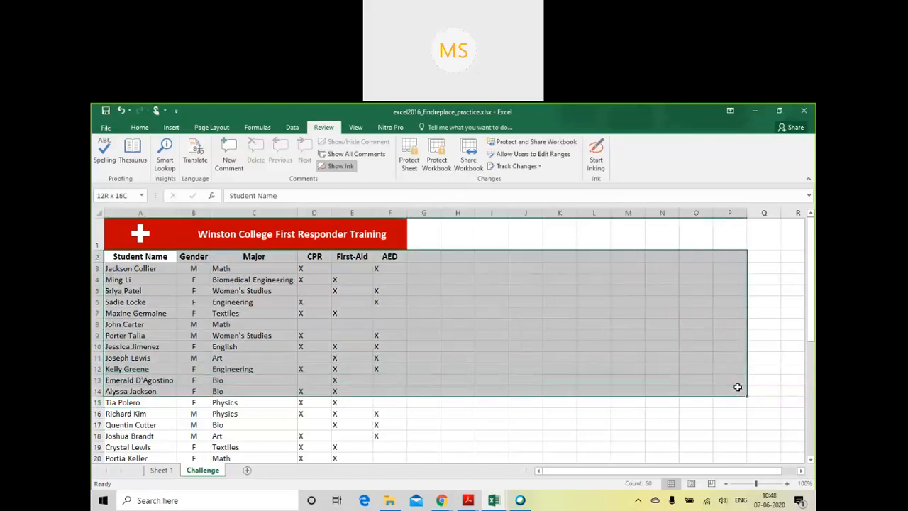
{"action": "left_click", "coordinate": [629, 390]}
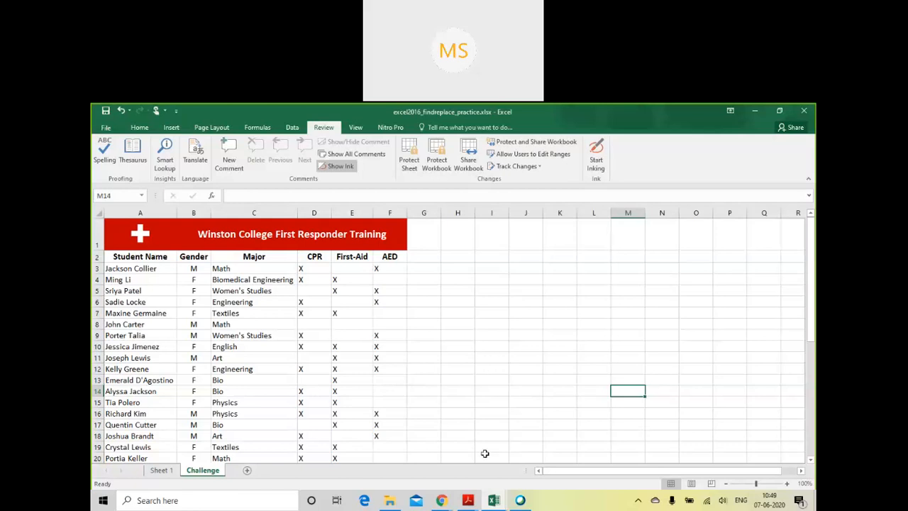
- Switch to the excel2016_pagelayoutprint_practice workbook and look over the Central sheet's monthly columns and its TOTAL column
{"action": "left_click", "coordinate": [495, 502]}
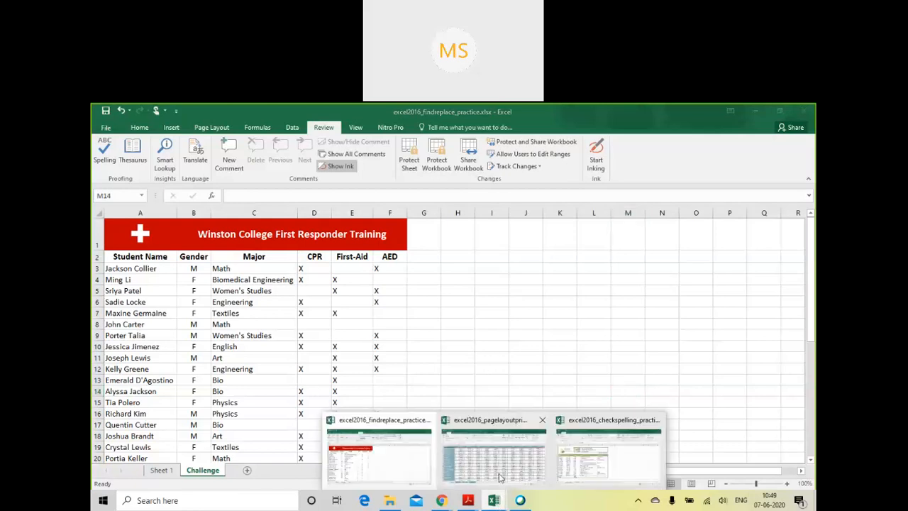
{"action": "left_click", "coordinate": [499, 478]}
{"action": "left_click_drag", "start_coordinate": [561, 471], "coordinate": [686, 480]}
{"action": "left_click_drag", "start_coordinate": [647, 481], "coordinate": [593, 479]}
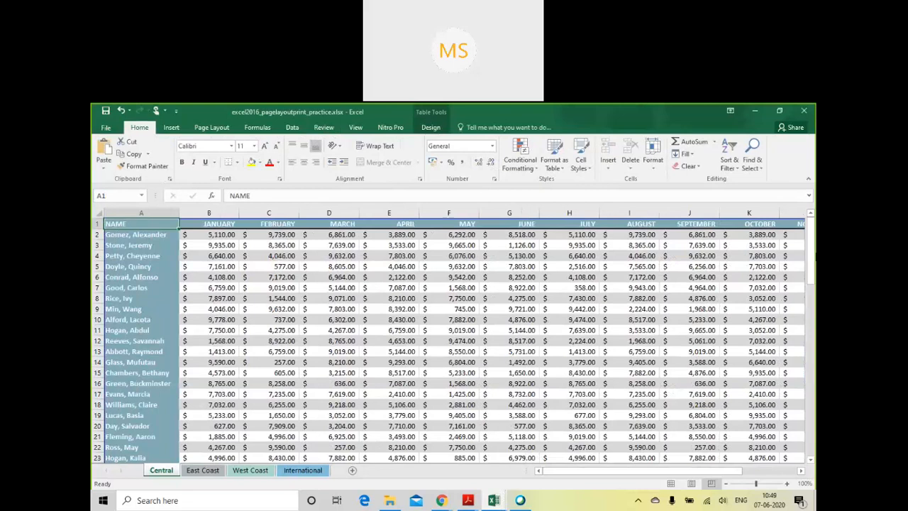
{"action": "mouse_move", "coordinate": [809, 259]}
{"action": "left_mouse_down"}
{"action": "mouse_move", "coordinate": [800, 474]}
{"action": "mouse_move", "coordinate": [814, 254]}
{"action": "left_mouse_up"}
{"action": "mouse_move", "coordinate": [545, 477]}
{"action": "left_mouse_down"}
{"action": "mouse_move", "coordinate": [586, 480]}
{"action": "mouse_move", "coordinate": [555, 483]}
{"action": "left_mouse_up"}
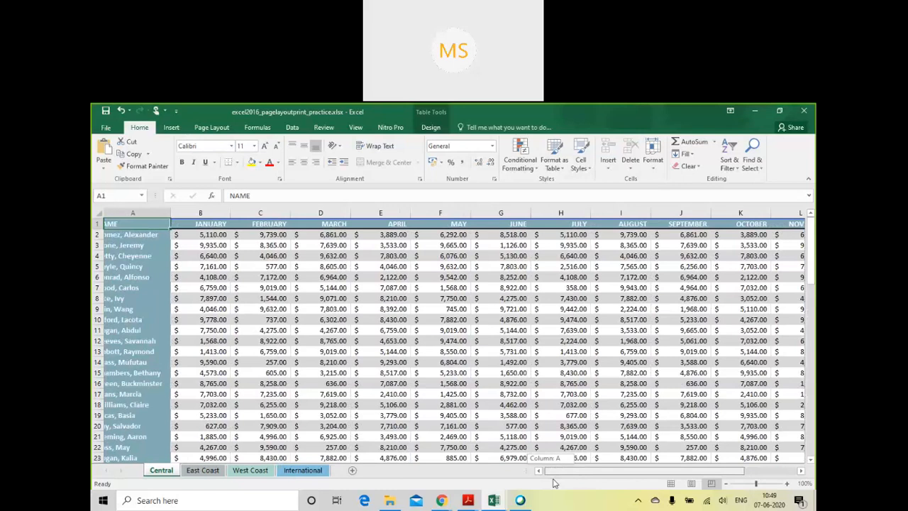
{"action": "left_click_drag", "start_coordinate": [555, 483], "coordinate": [607, 481]}
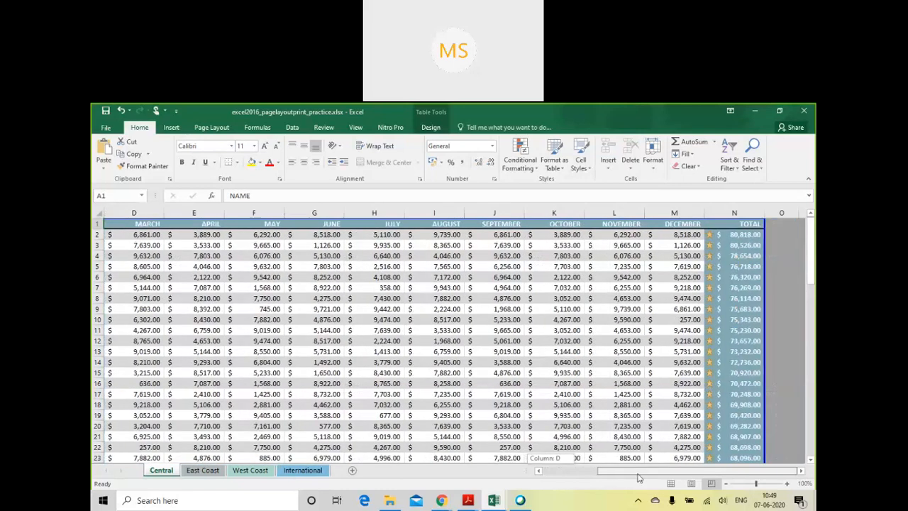
{"action": "left_click", "coordinate": [751, 219]}
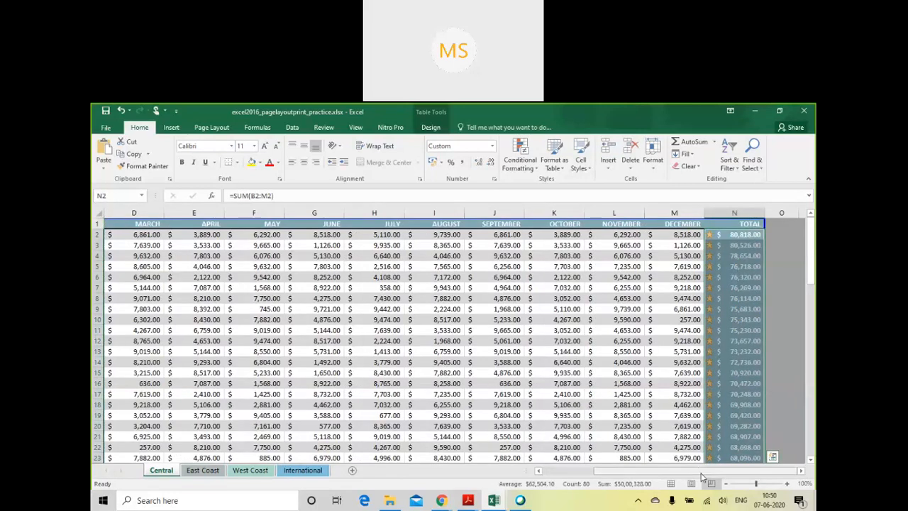
{"action": "left_click_drag", "start_coordinate": [701, 477], "coordinate": [651, 477]}
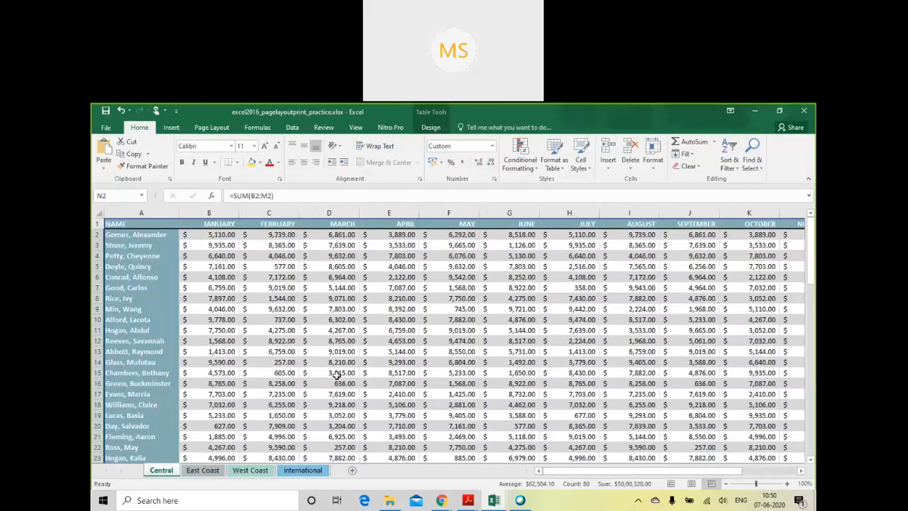
- Look through the data on the Central, East Coast, West Coast and International sheets and return to Central
{"action": "left_click", "coordinate": [193, 330]}
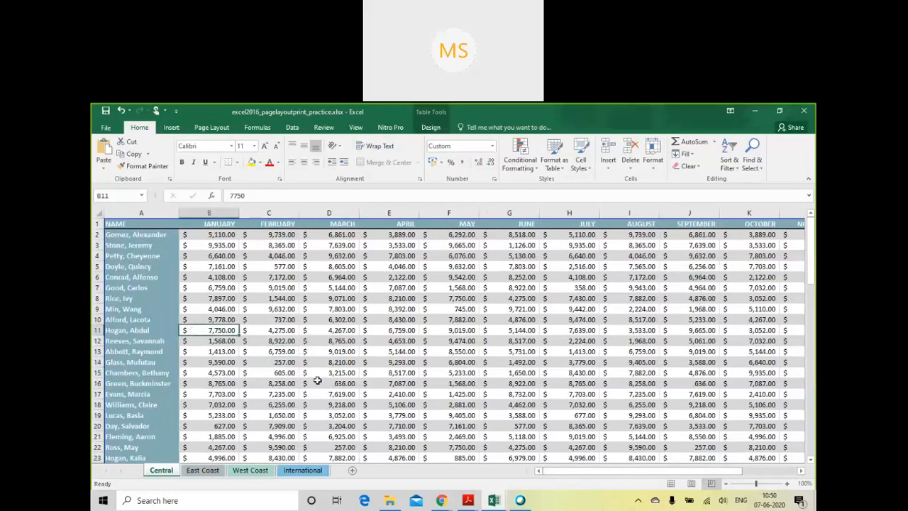
{"action": "key", "text": "Right"}
{"action": "key", "text": "Right"}
{"action": "key", "text": "Right"}
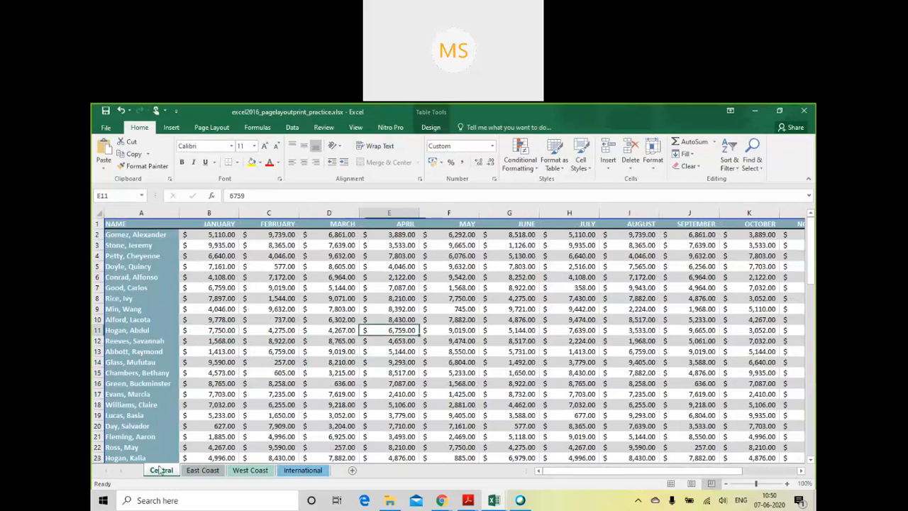
{"action": "left_click", "coordinate": [204, 471]}
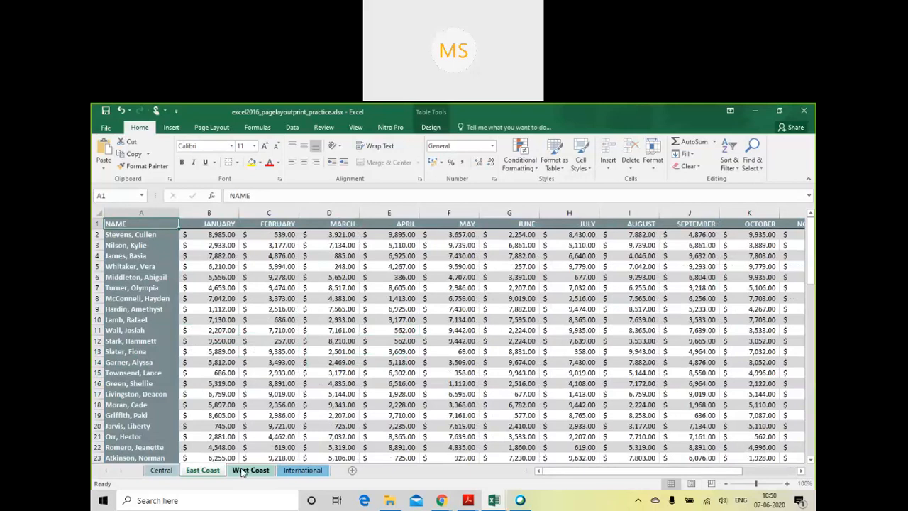
{"action": "left_click", "coordinate": [242, 472]}
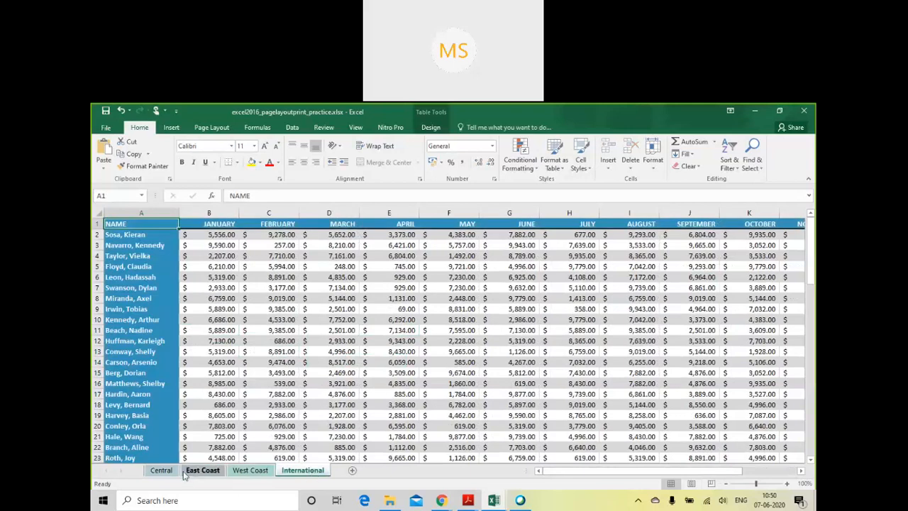
{"action": "left_click", "coordinate": [162, 471]}
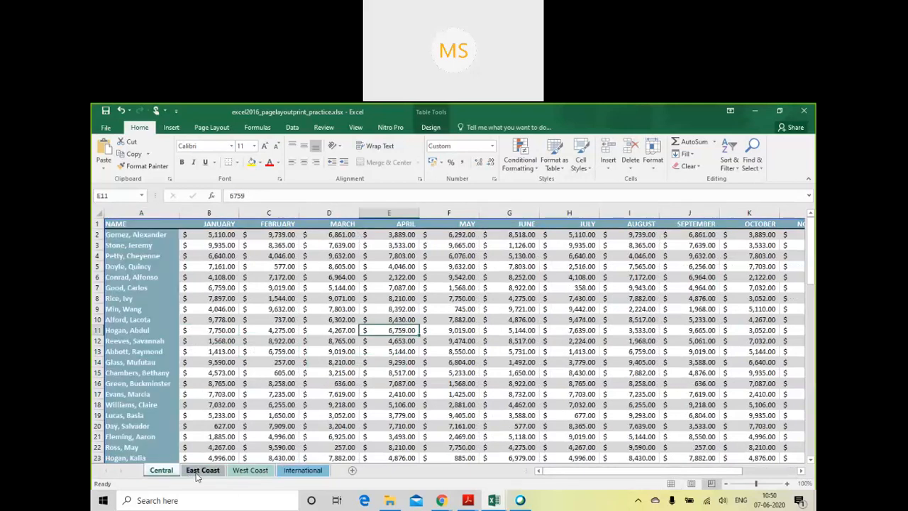
{"action": "left_click", "coordinate": [199, 475]}
{"action": "left_click", "coordinate": [250, 472]}
{"action": "left_click", "coordinate": [292, 473]}
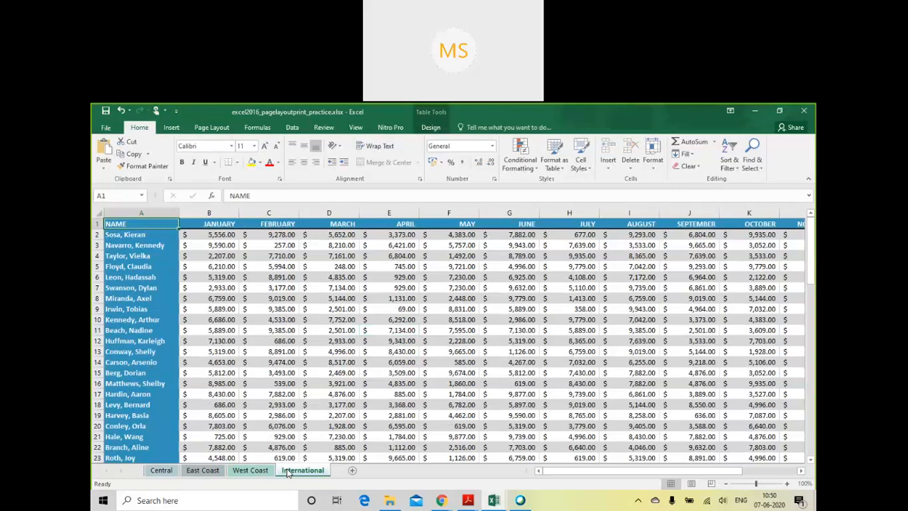
{"action": "left_click", "coordinate": [161, 470]}
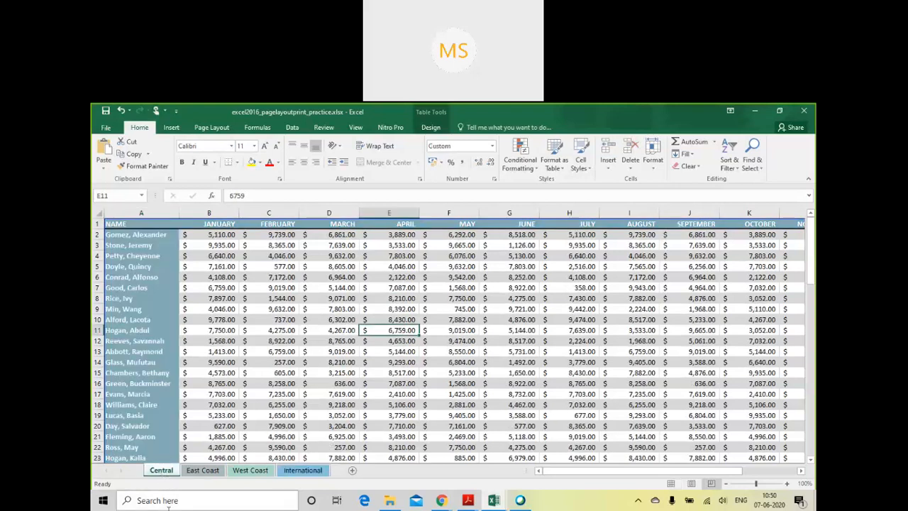
- Open the print settings and preview for the Central sheet and review the number of copies
{"action": "left_click", "coordinate": [108, 128]}
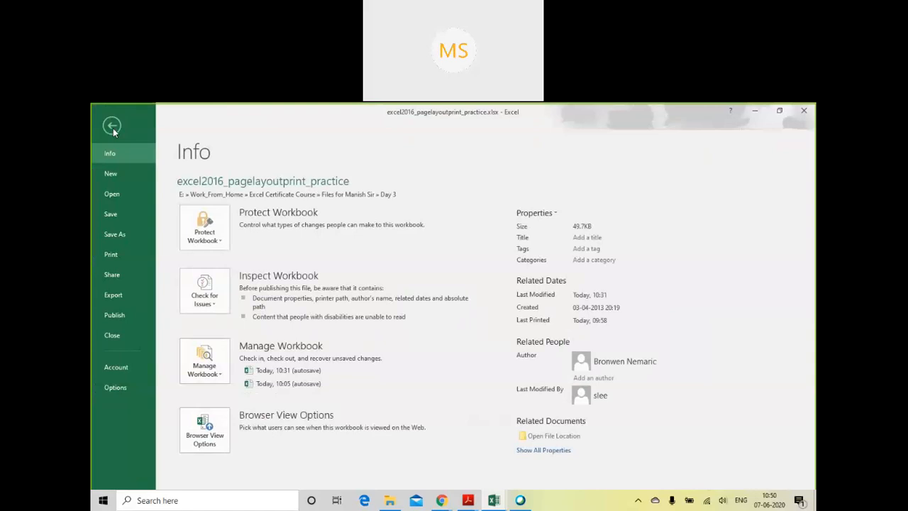
{"action": "left_click", "coordinate": [111, 257]}
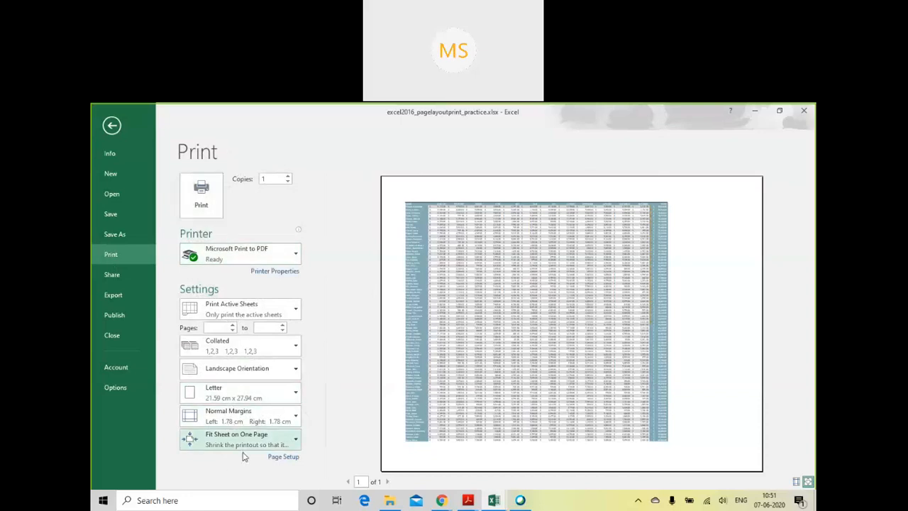
{"action": "left_click", "coordinate": [112, 125]}
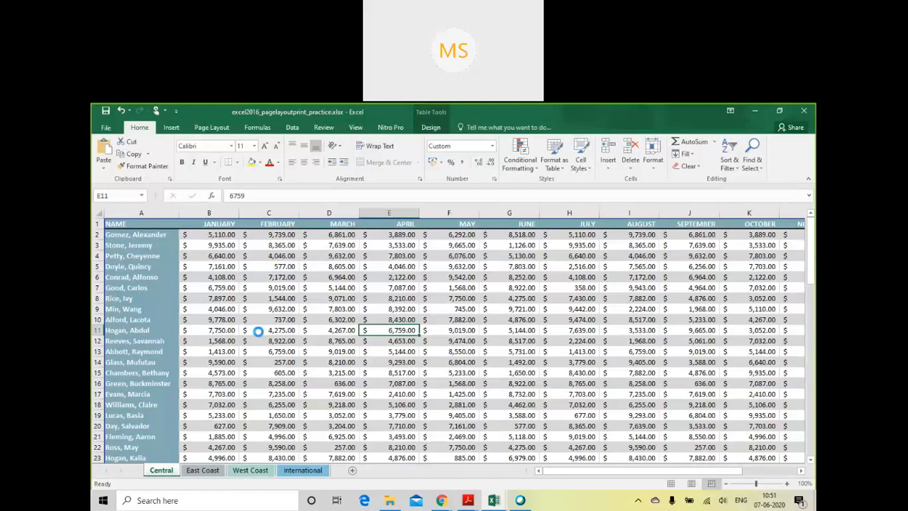
{"action": "key", "text": "ctrl+p"}
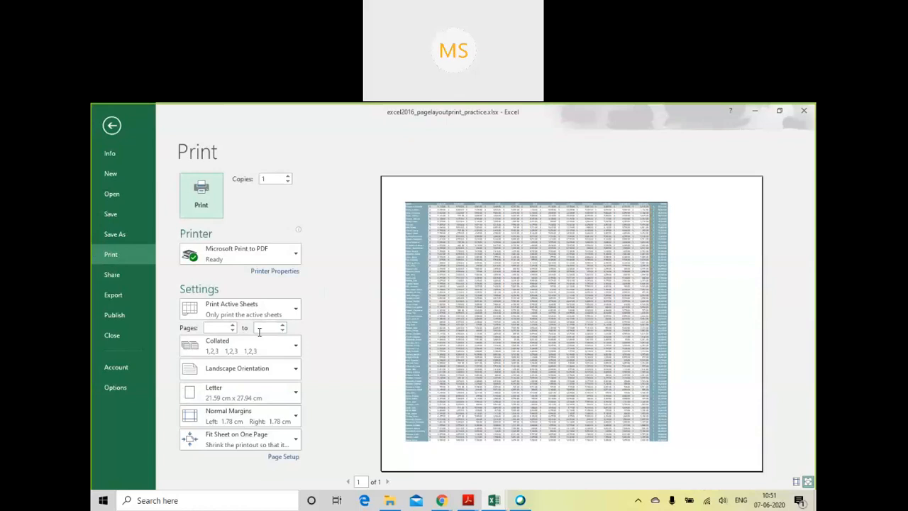
{"action": "key", "text": "Escape"}
{"action": "left_click", "coordinate": [357, 346]}
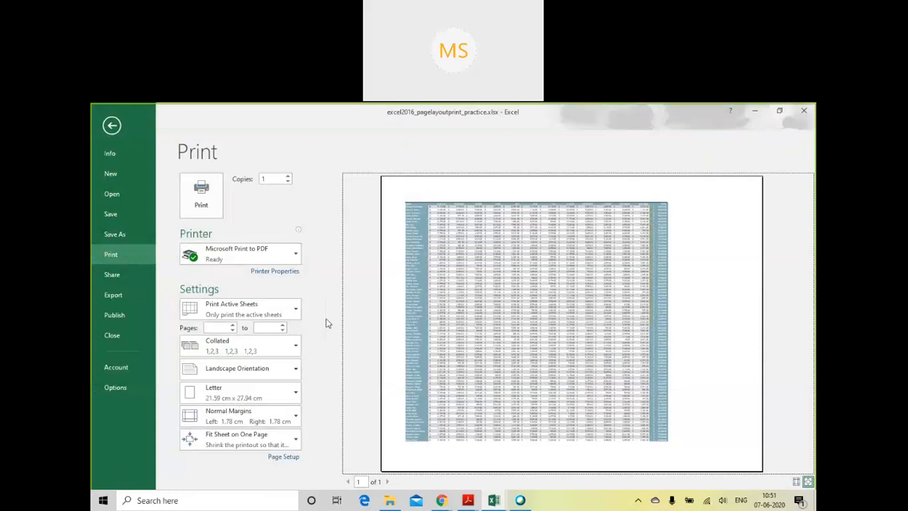
{"action": "left_click", "coordinate": [318, 213]}
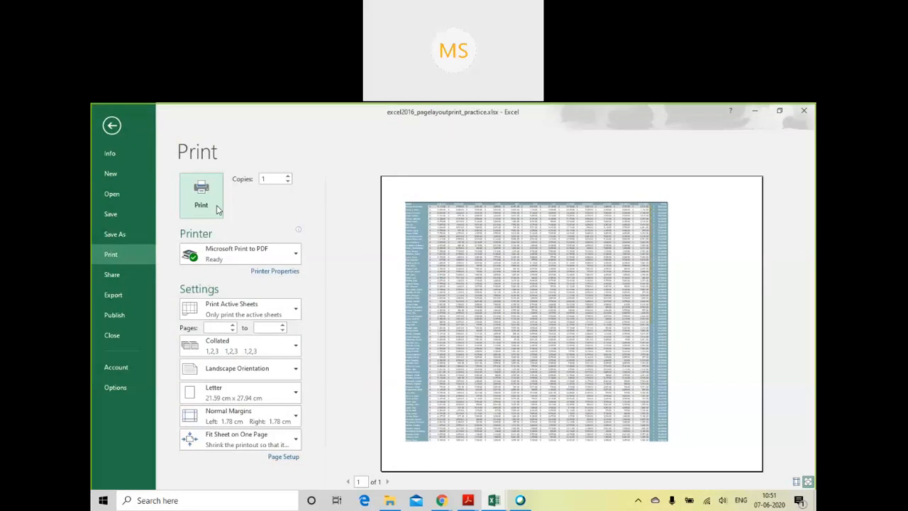
{"action": "left_click", "coordinate": [276, 181]}
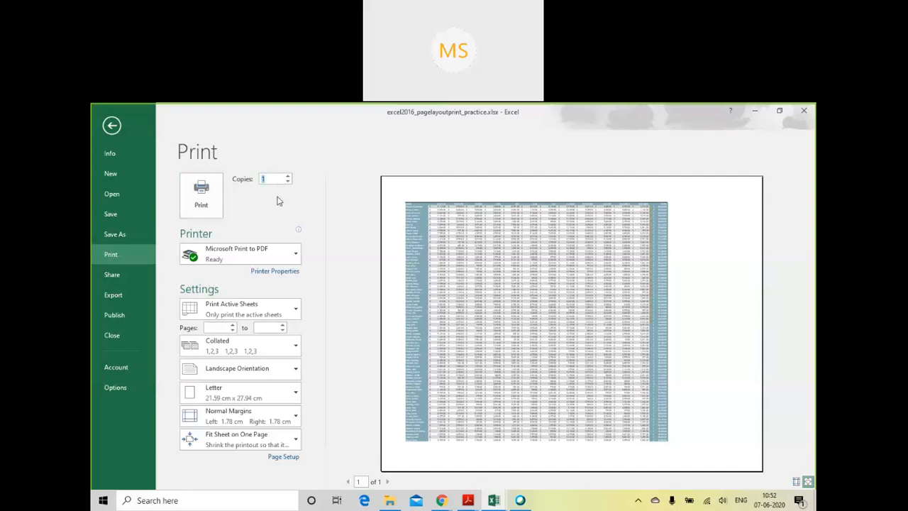
{"action": "left_click", "coordinate": [277, 201]}
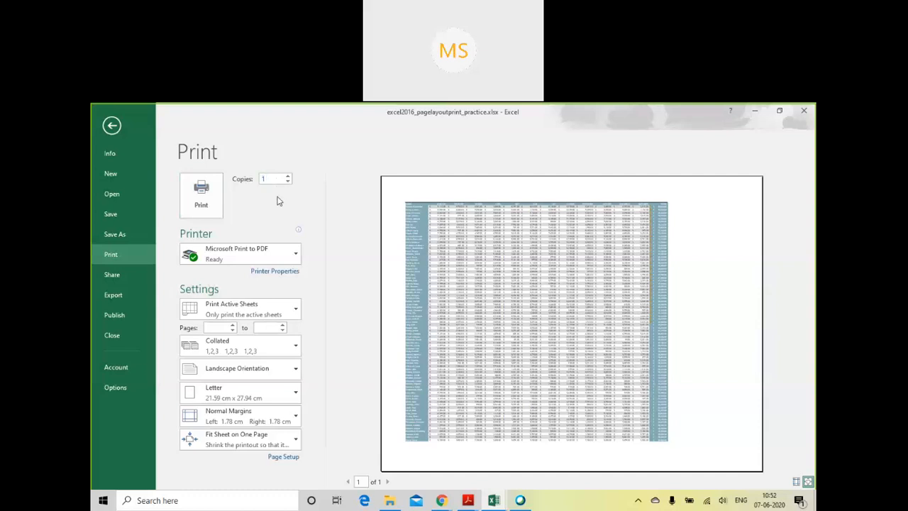
- Choose Microsoft XPS Document Writer as the printer and try the copies setting
{"action": "left_click", "coordinate": [255, 261]}
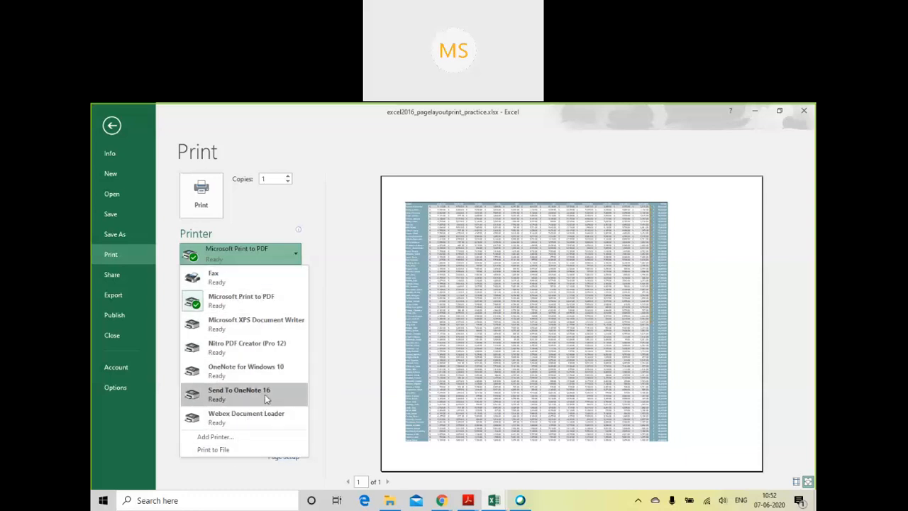
{"action": "left_click", "coordinate": [273, 325]}
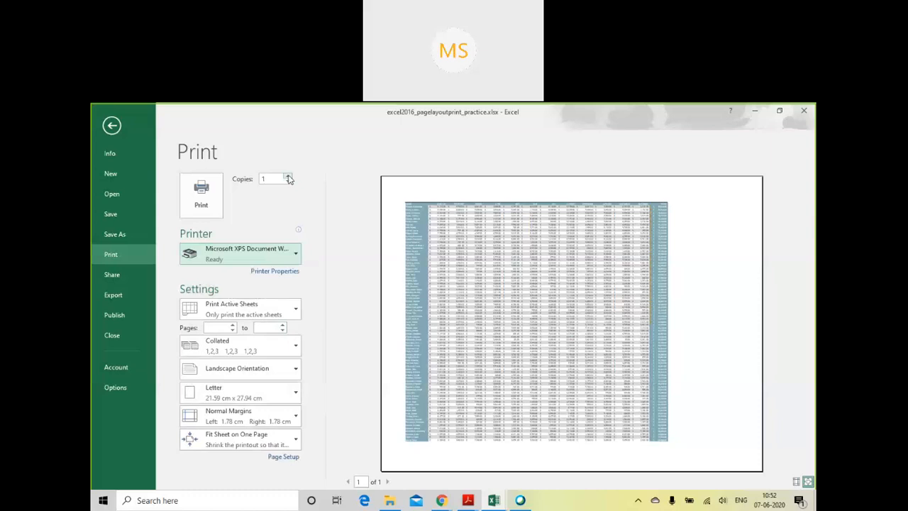
{"action": "left_click", "coordinate": [289, 178]}
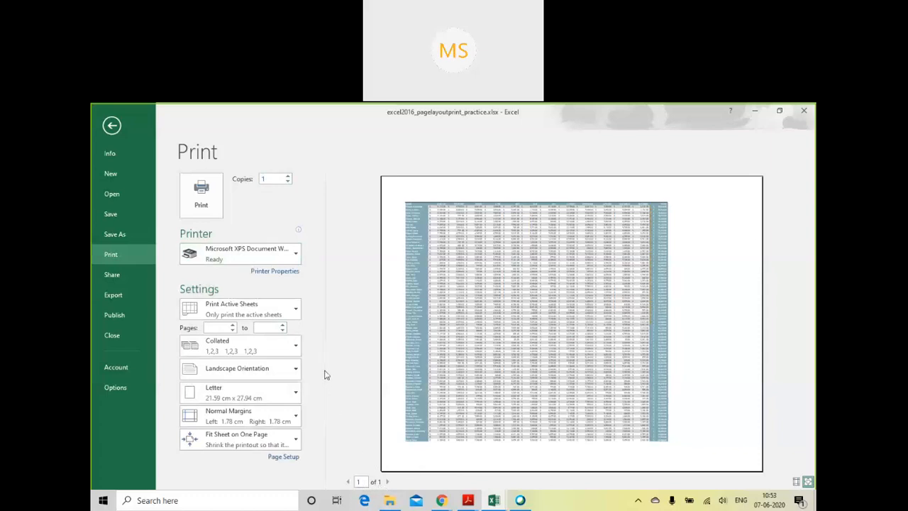
- Open the properties of the XPS printer, compare the two orientations and set the orientation to Portrait
{"action": "left_click", "coordinate": [289, 274]}
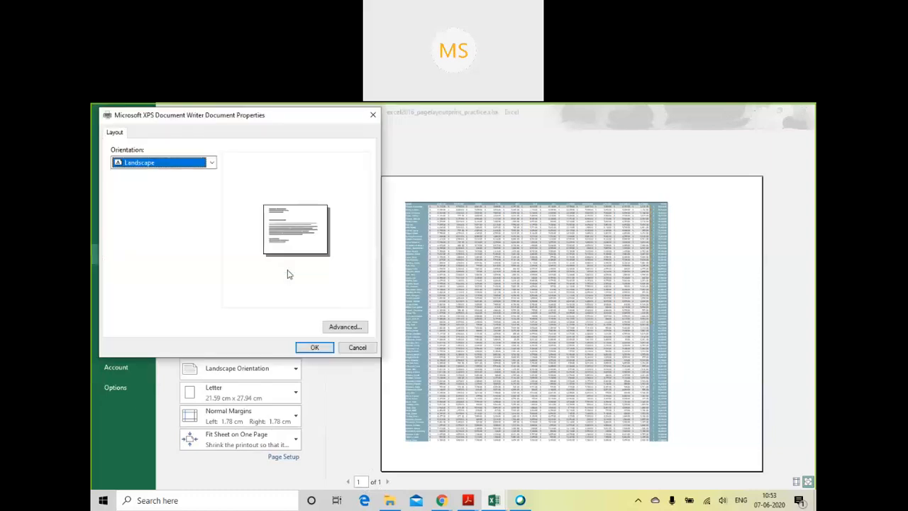
{"action": "left_click", "coordinate": [203, 166]}
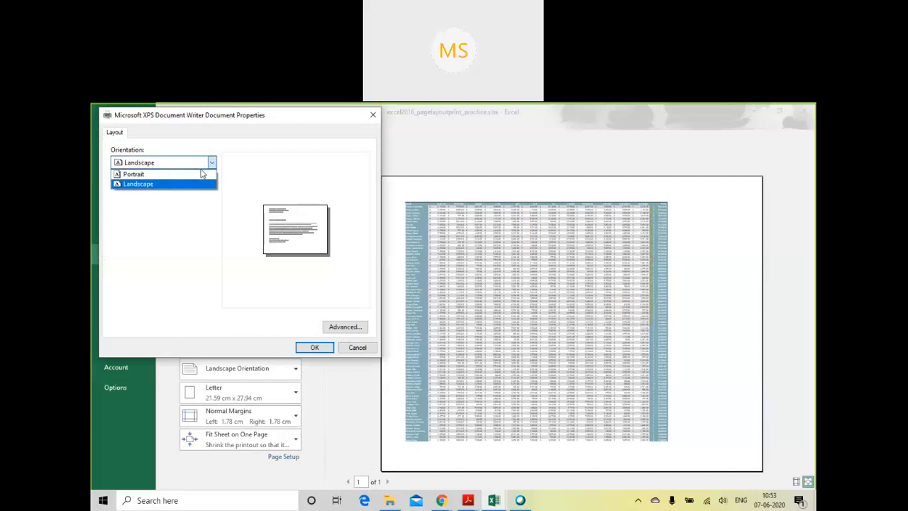
{"action": "left_click", "coordinate": [200, 174]}
{"action": "left_click", "coordinate": [209, 165]}
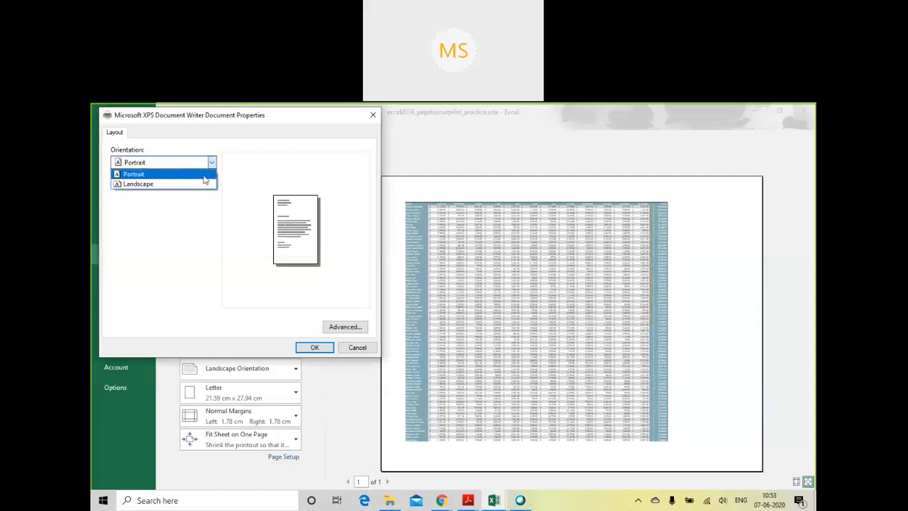
{"action": "left_click", "coordinate": [201, 183]}
{"action": "left_click", "coordinate": [213, 165]}
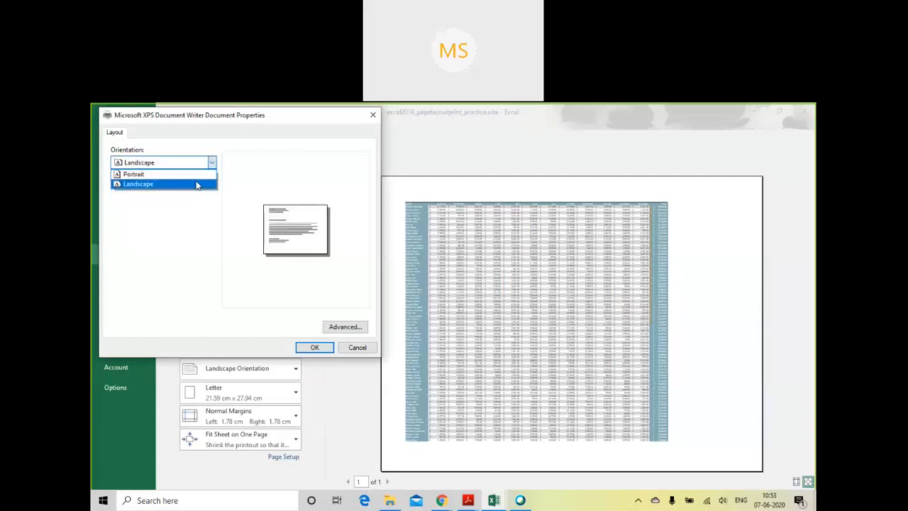
{"action": "left_click", "coordinate": [198, 176]}
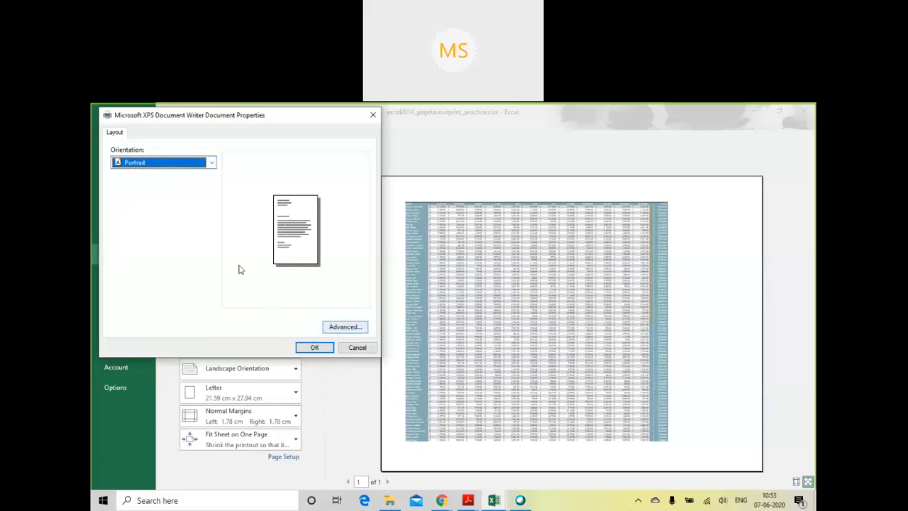
- Set the XPS printer's paper size to A4 in its advanced options and confirm the printer properties
{"action": "left_click", "coordinate": [331, 328]}
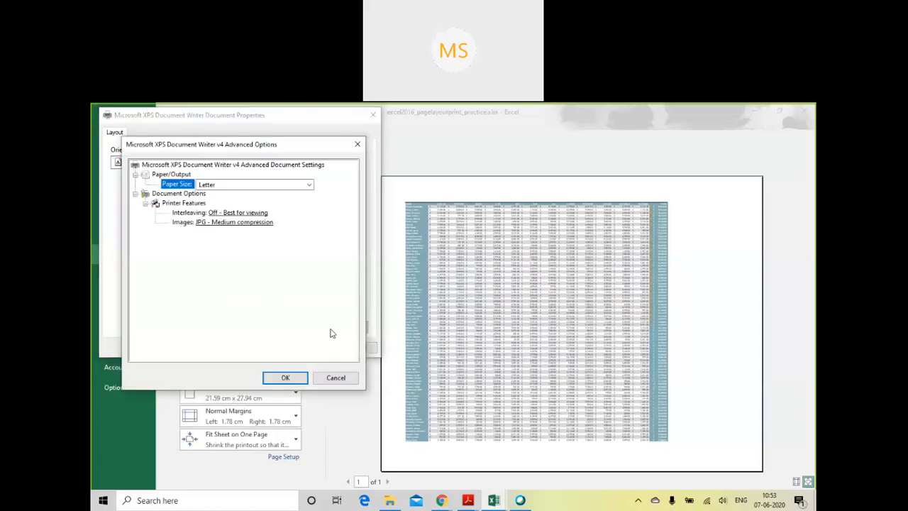
{"action": "left_click", "coordinate": [272, 186]}
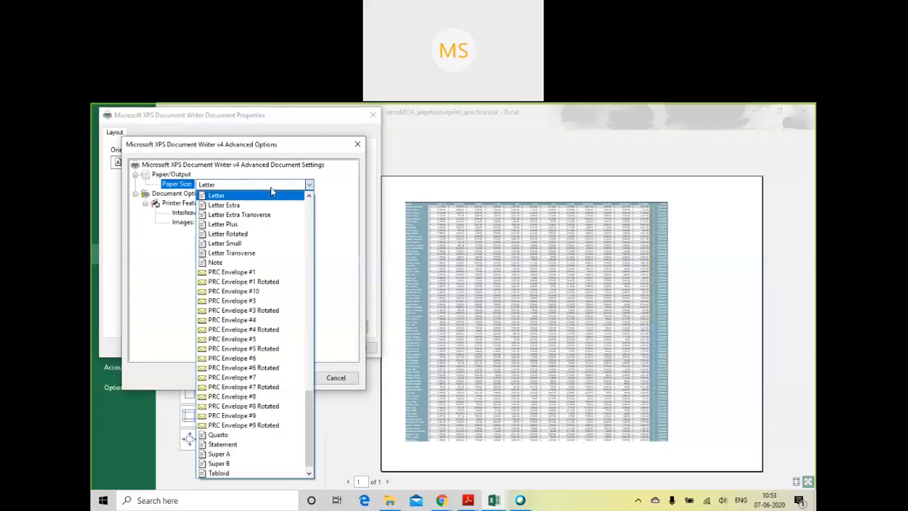
{"action": "scroll", "coordinate": [220, 440], "scroll_direction": "up", "scroll_amount": 1}
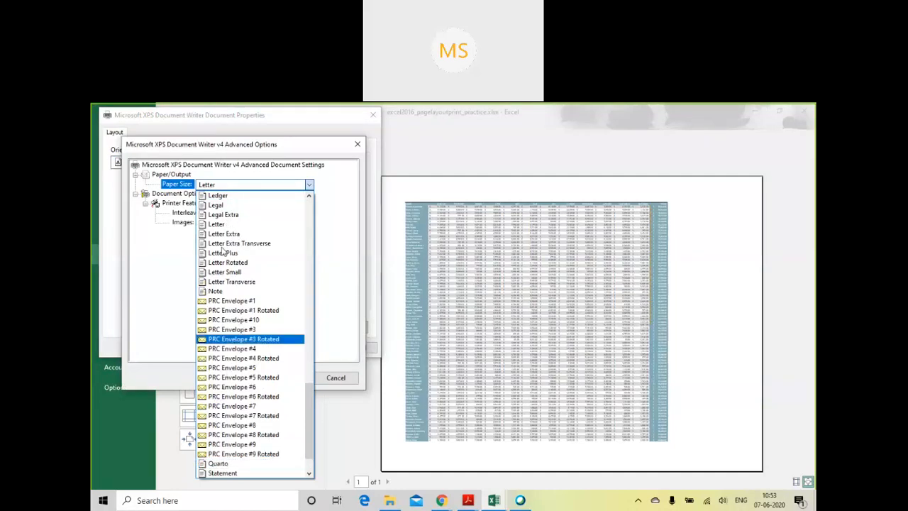
{"action": "scroll", "coordinate": [234, 305], "scroll_direction": "up", "scroll_amount": 1}
{"action": "scroll", "coordinate": [234, 305], "scroll_direction": "up", "scroll_amount": 4}
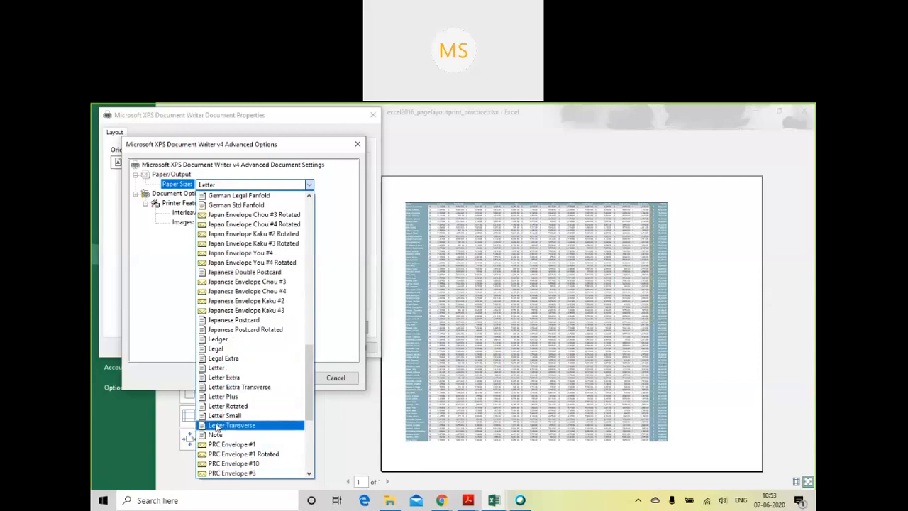
{"action": "scroll", "coordinate": [218, 426], "scroll_direction": "up", "scroll_amount": 15}
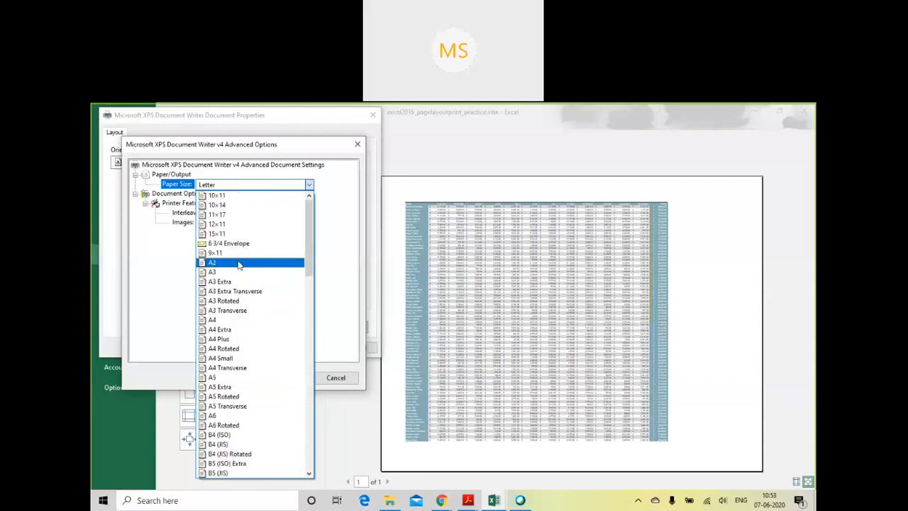
{"action": "left_click", "coordinate": [229, 322]}
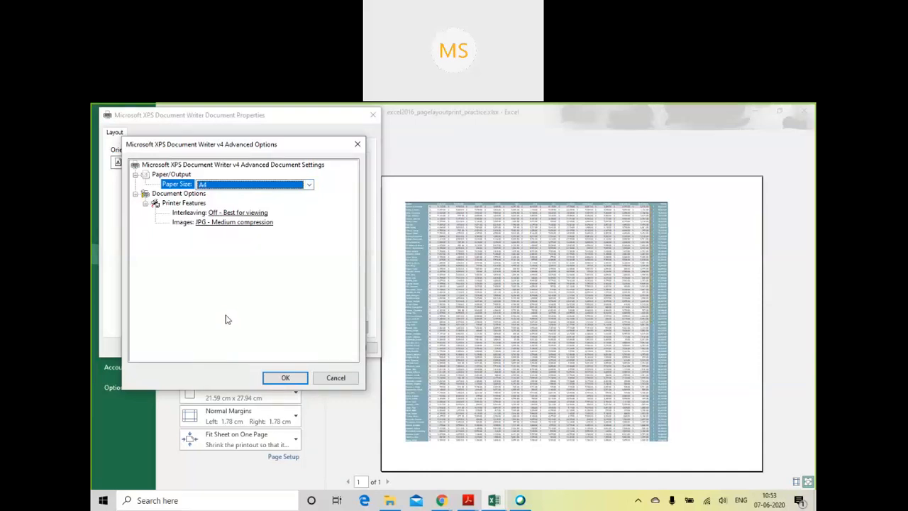
{"action": "left_click", "coordinate": [276, 383]}
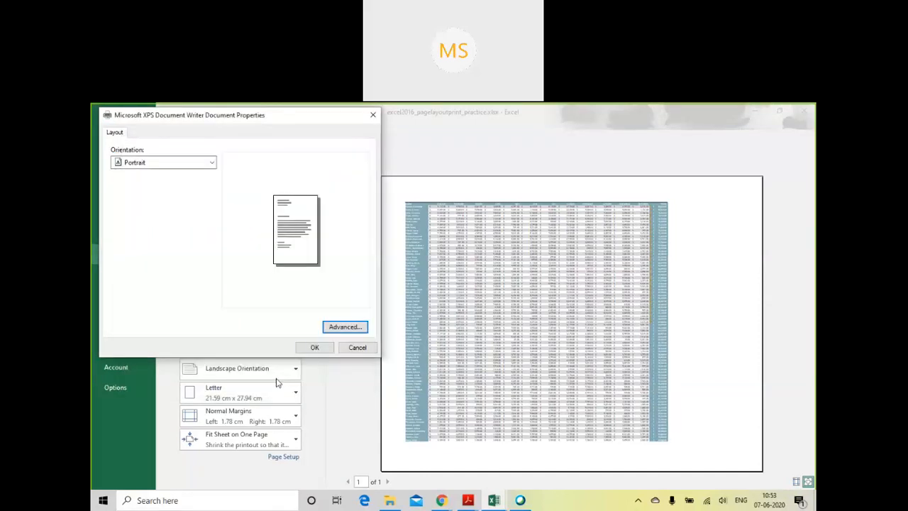
{"action": "left_click", "coordinate": [322, 349]}
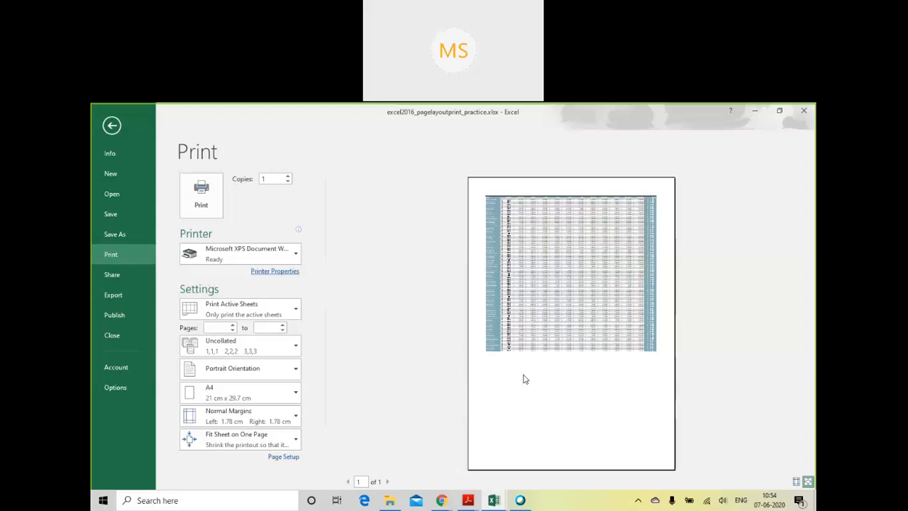
- Review the choices for what to print and return to the Central sheet
{"action": "left_click", "coordinate": [297, 313]}
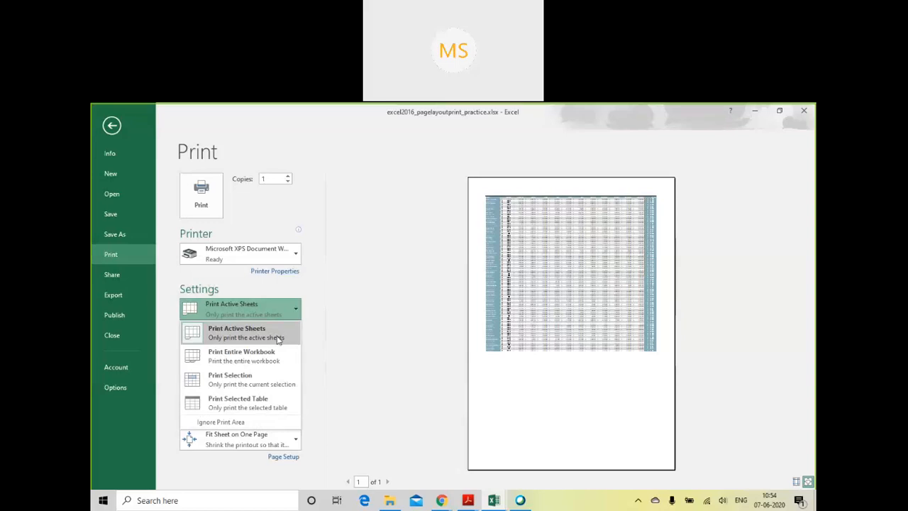
{"action": "left_click", "coordinate": [115, 123]}
{"action": "left_click", "coordinate": [114, 123]}
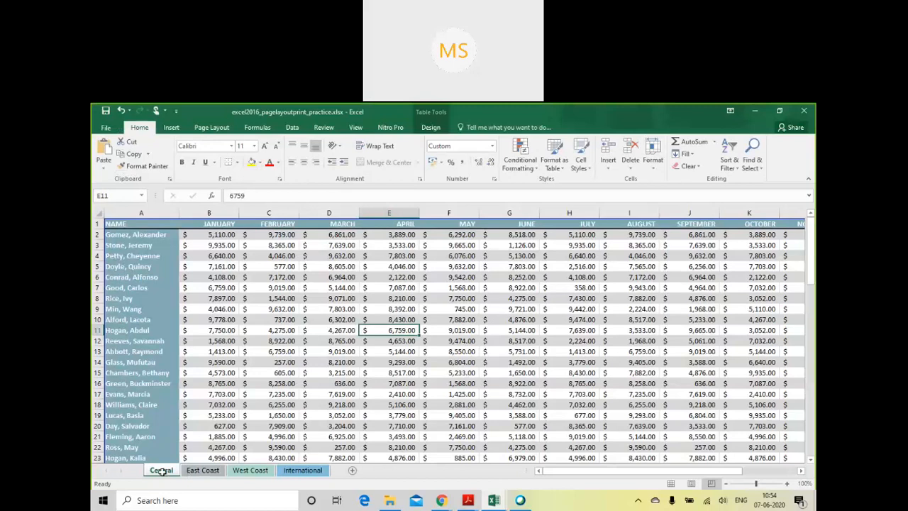
- Reopen the print settings and set the print range to Print Entire Workbook
{"action": "left_click", "coordinate": [105, 128]}
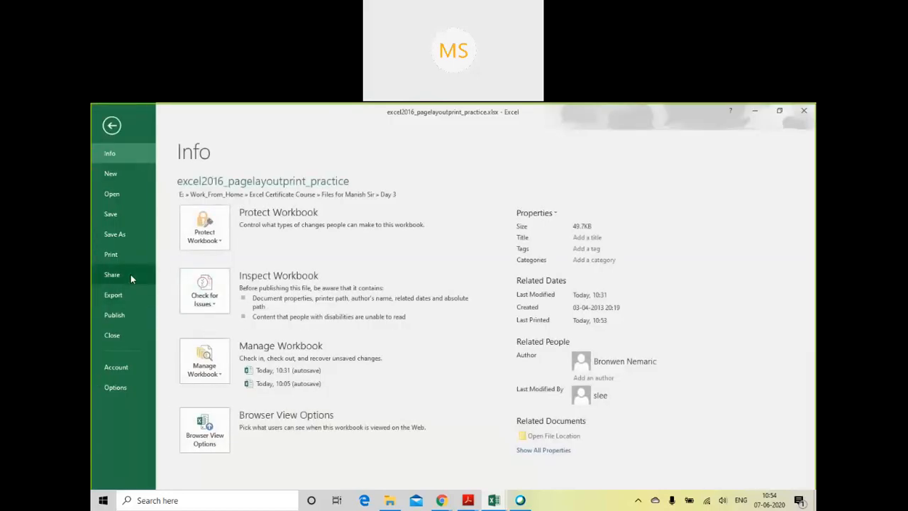
{"action": "left_click", "coordinate": [126, 255]}
{"action": "left_click", "coordinate": [242, 309]}
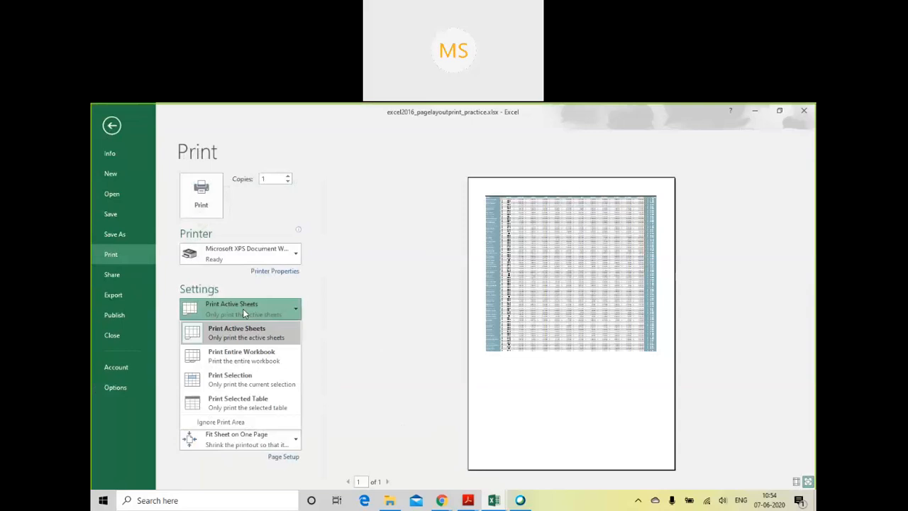
{"action": "left_click", "coordinate": [248, 363]}
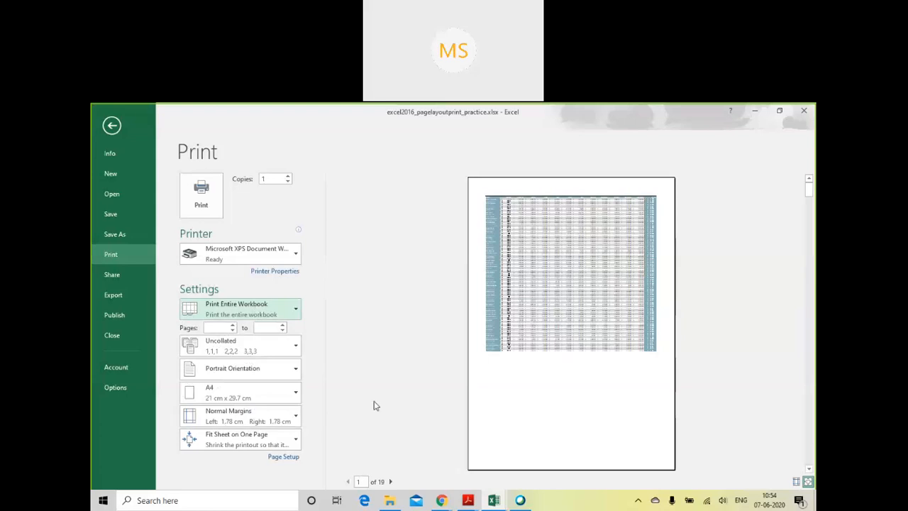
- Go forward and back through pages 1 to 6 of the entire workbook's print preview to examine how the sheets are split
{"action": "left_click", "coordinate": [391, 481]}
{"action": "left_click", "coordinate": [391, 482]}
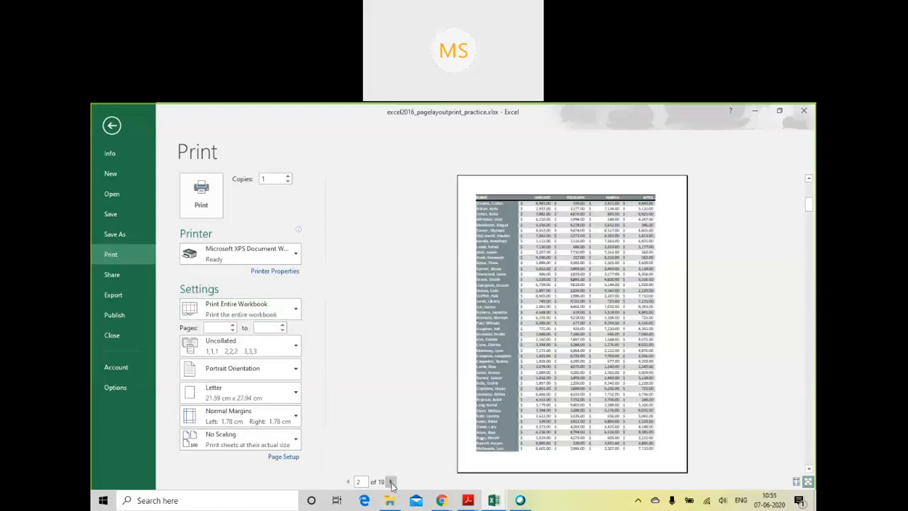
{"action": "left_click", "coordinate": [391, 482]}
{"action": "left_click", "coordinate": [391, 481]}
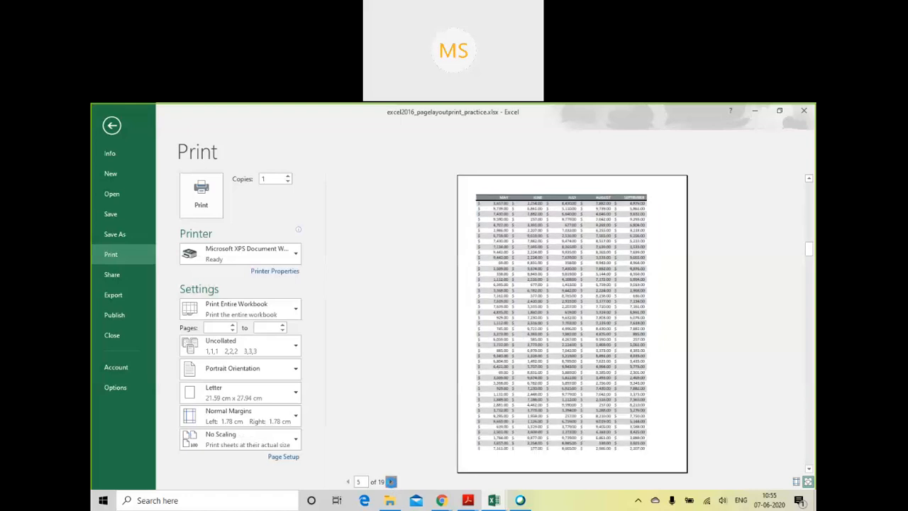
{"action": "left_click", "coordinate": [391, 482]}
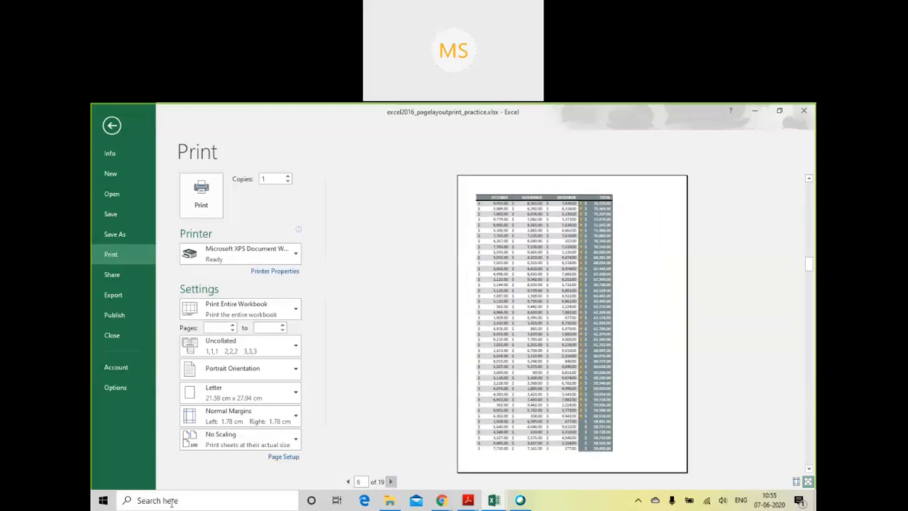
{"action": "left_click", "coordinate": [349, 482]}
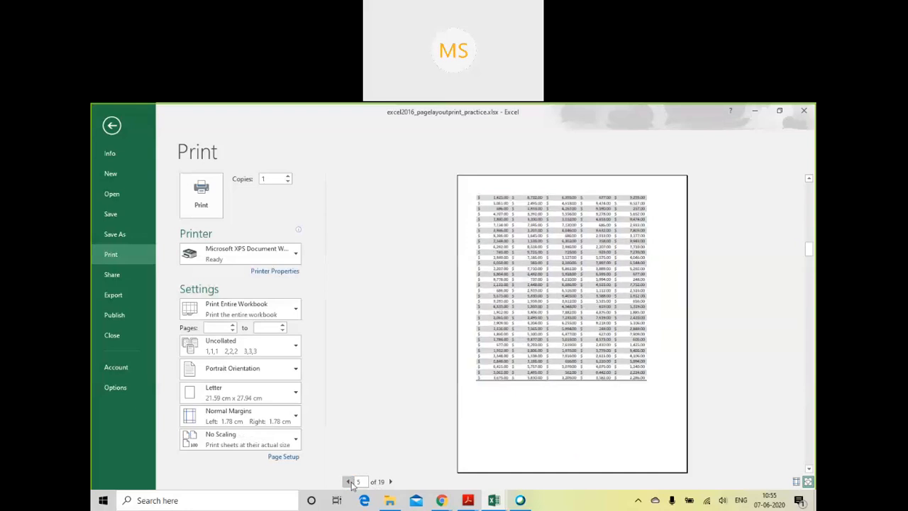
{"action": "left_click", "coordinate": [349, 481]}
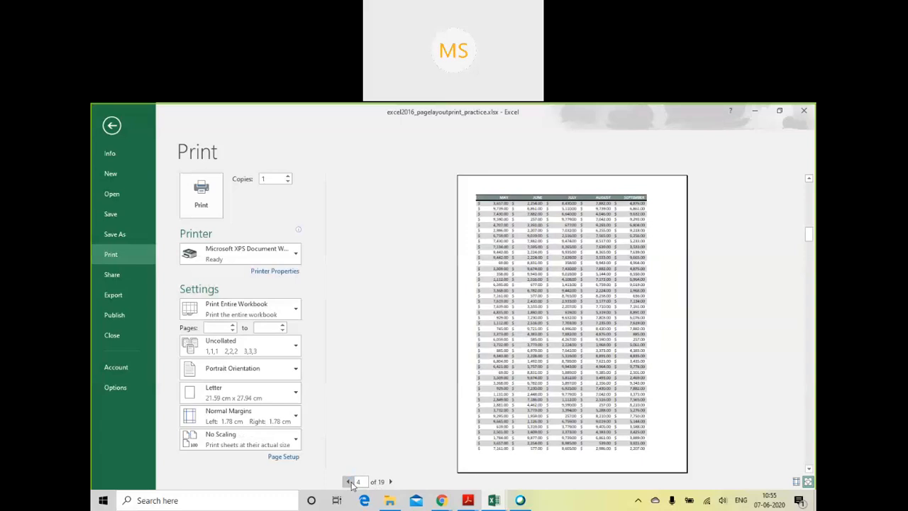
{"action": "left_click", "coordinate": [348, 482]}
{"action": "left_click", "coordinate": [348, 481]}
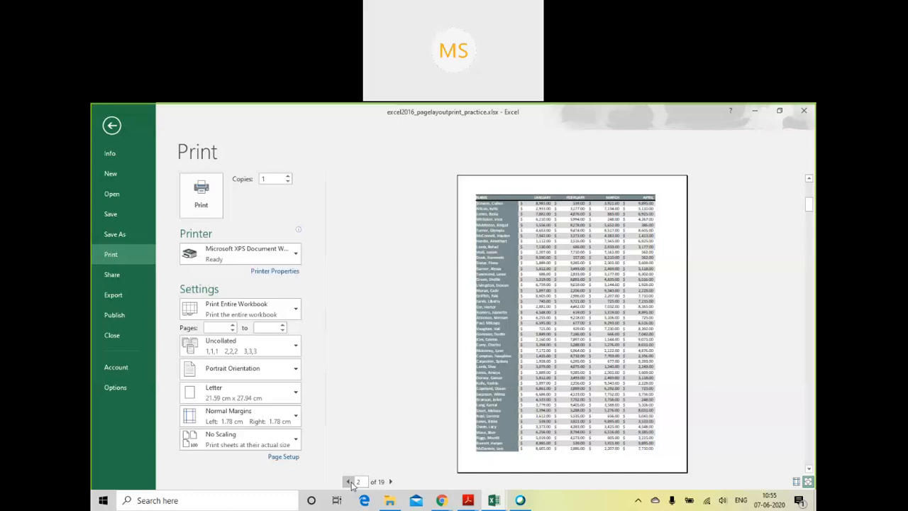
{"action": "left_click", "coordinate": [391, 481]}
{"action": "left_click", "coordinate": [391, 482]}
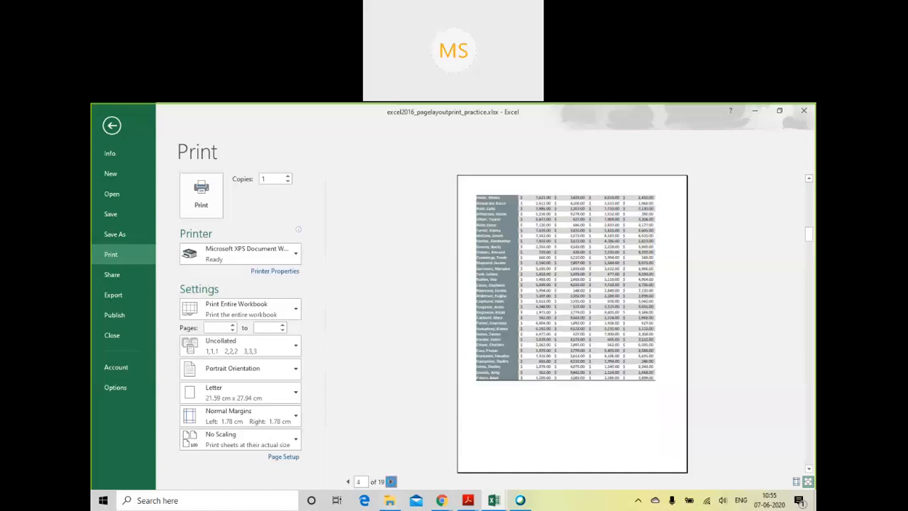
{"action": "left_click", "coordinate": [390, 482]}
{"action": "left_click", "coordinate": [391, 482]}
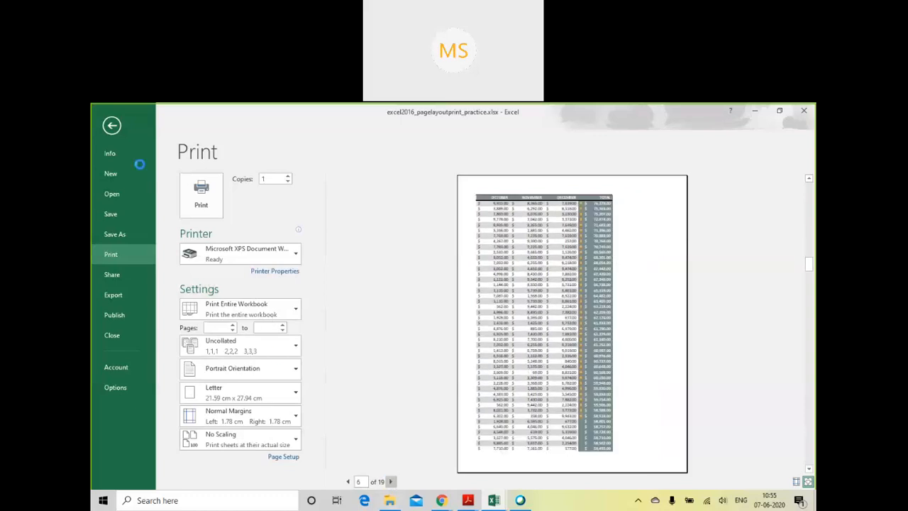
- Return to the workbook and look through the data on the East Coast sheet
{"action": "left_click", "coordinate": [117, 128]}
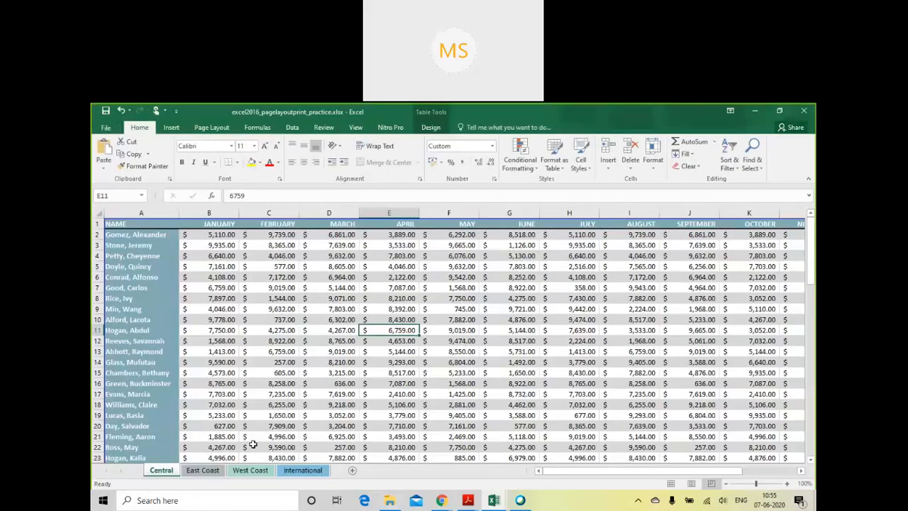
{"action": "left_click", "coordinate": [202, 470]}
{"action": "scroll", "coordinate": [452, 371], "scroll_direction": "down", "scroll_amount": 20}
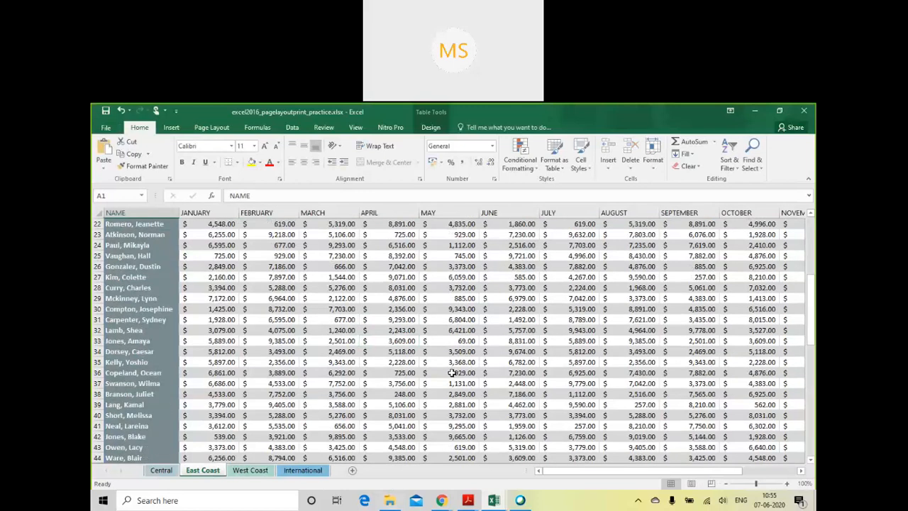
{"action": "scroll", "coordinate": [452, 376], "scroll_direction": "down", "scroll_amount": 2}
{"action": "scroll", "coordinate": [428, 373], "scroll_direction": "up", "scroll_amount": 20}
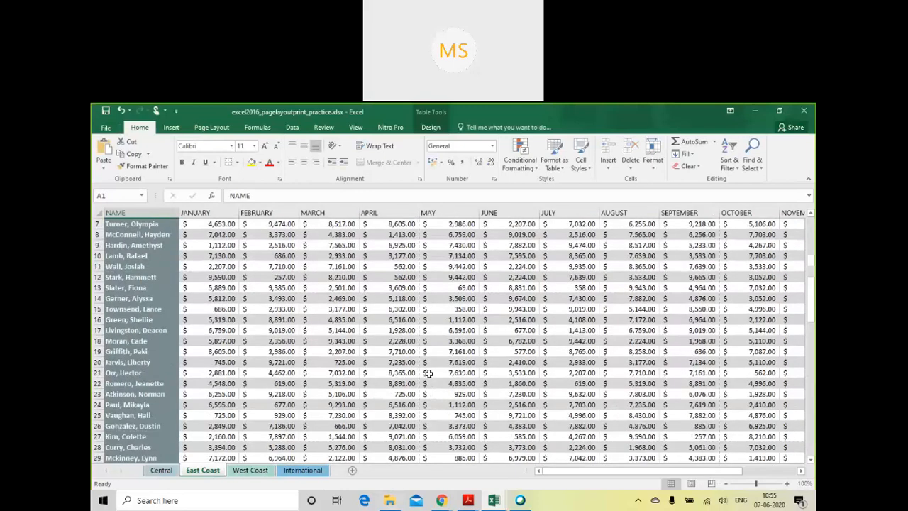
- Reopen the print settings, set the print range to Print Active Sheets and look through the East Coast preview pages
{"action": "left_click", "coordinate": [105, 127]}
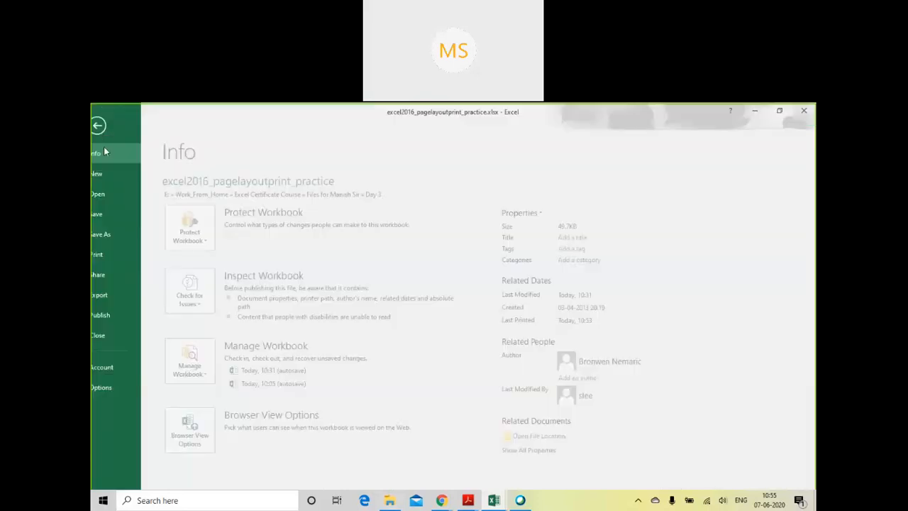
{"action": "left_click", "coordinate": [114, 257]}
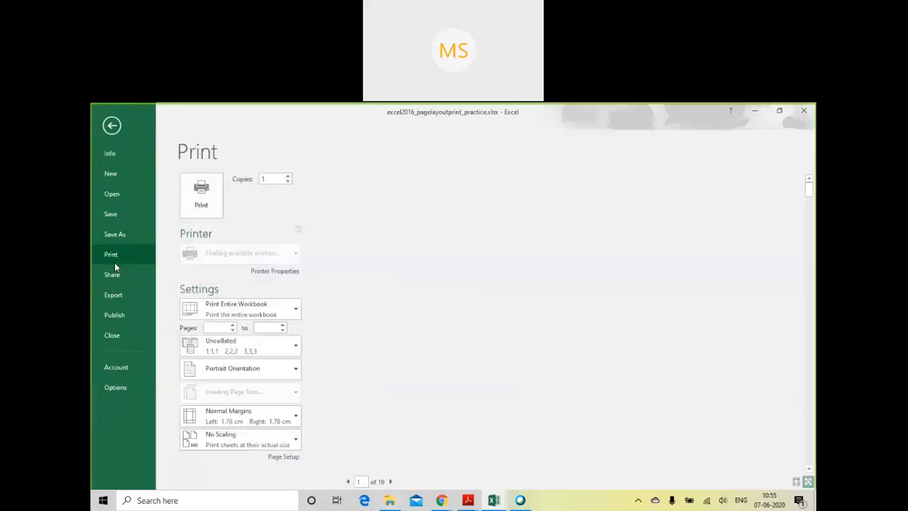
{"action": "left_click", "coordinate": [276, 311]}
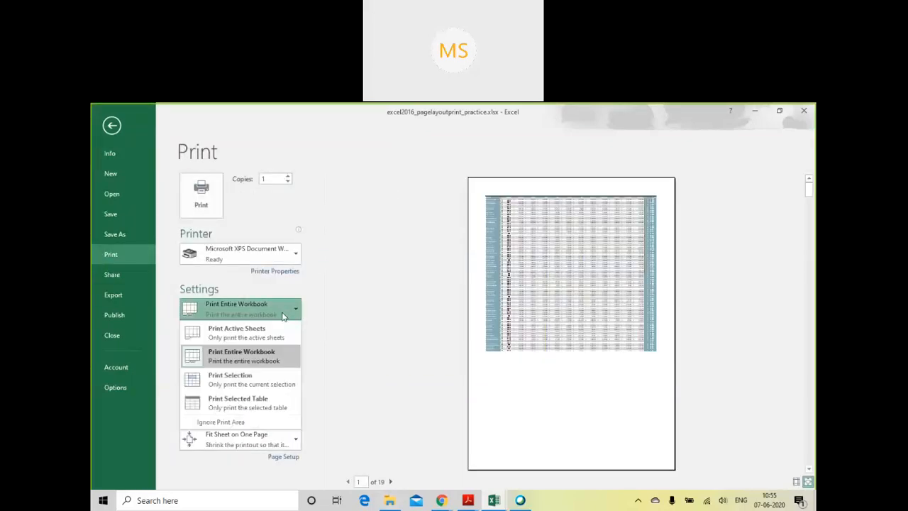
{"action": "left_click", "coordinate": [274, 337]}
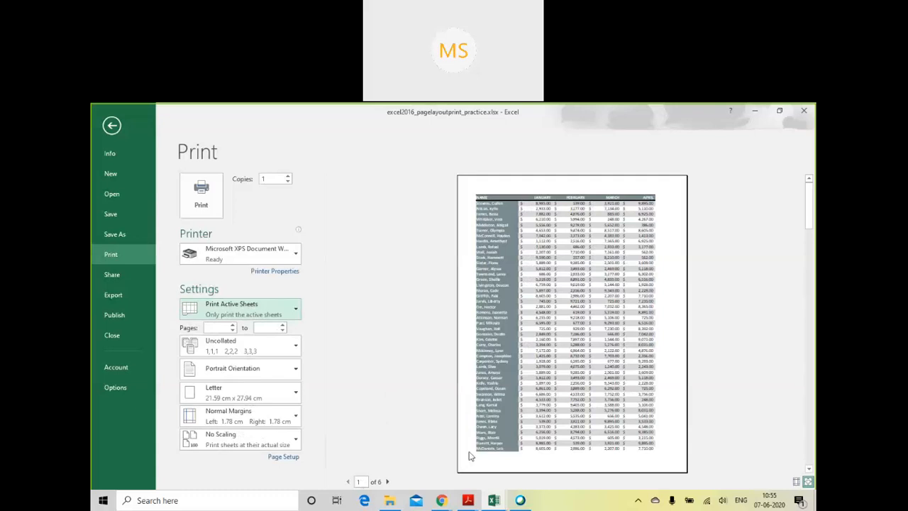
{"action": "scroll", "coordinate": [558, 378], "scroll_direction": "down", "scroll_amount": 4}
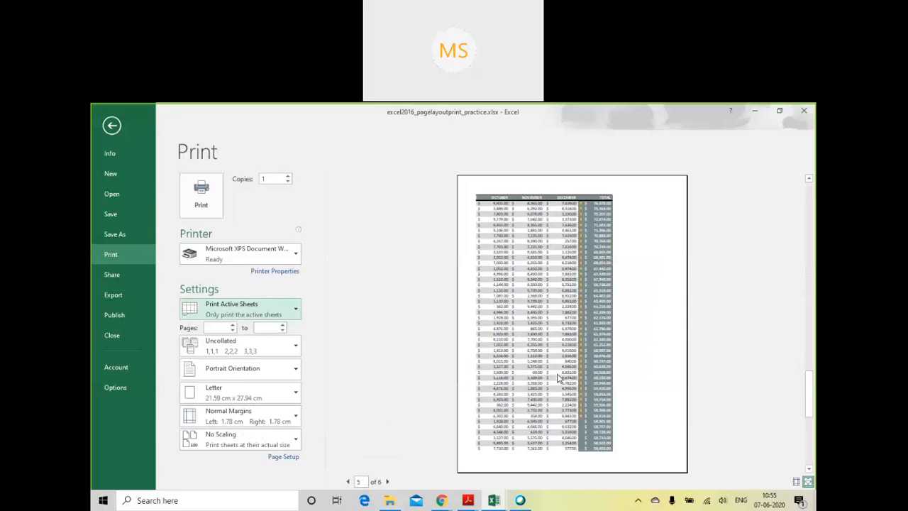
{"action": "scroll", "coordinate": [557, 378], "scroll_direction": "up", "scroll_amount": 4}
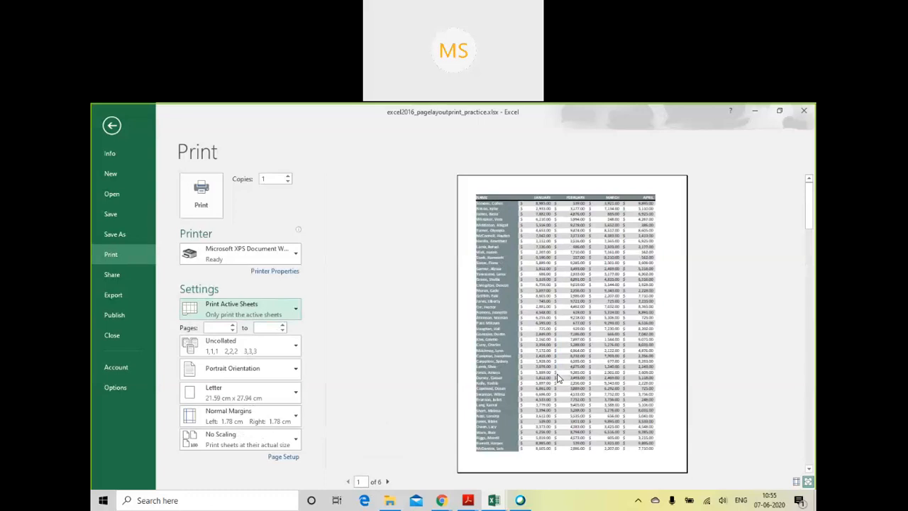
- Set the print range to Print Selection and inspect the selected cell in the preview
{"action": "left_click", "coordinate": [293, 309]}
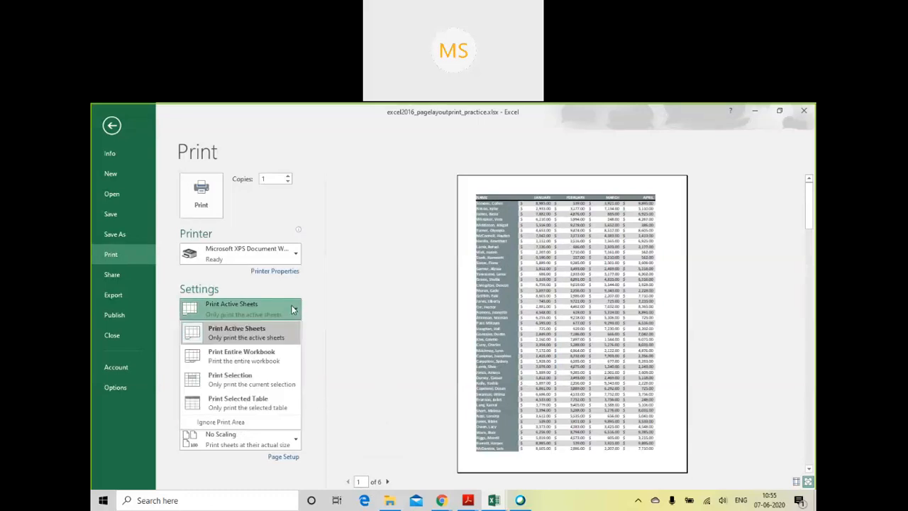
{"action": "left_click", "coordinate": [260, 334]}
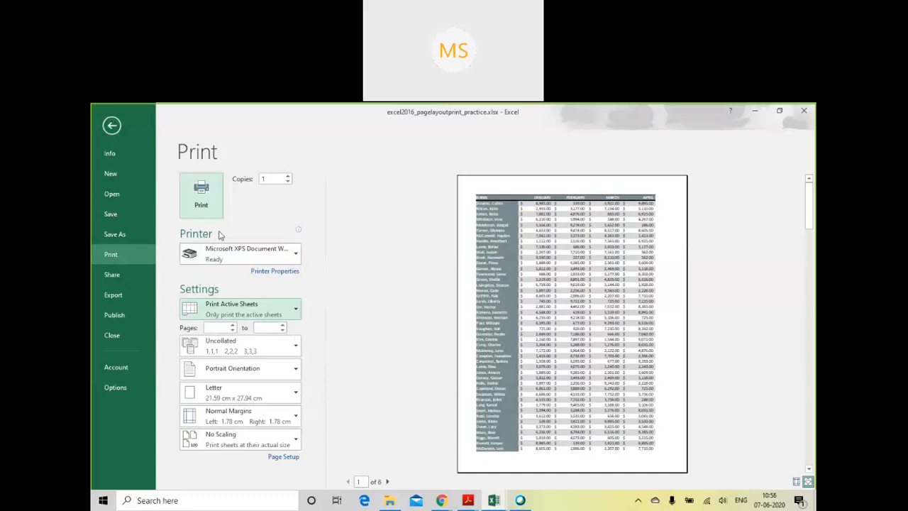
{"action": "left_click", "coordinate": [265, 308]}
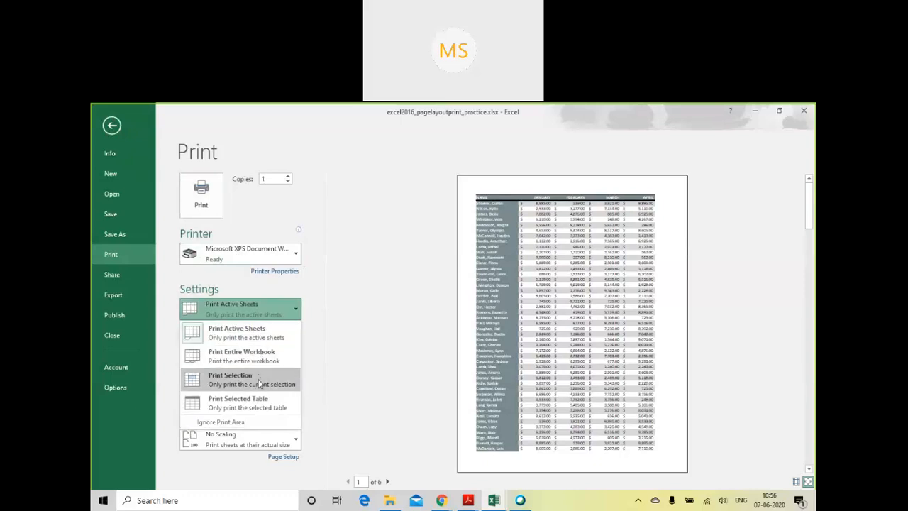
{"action": "left_click", "coordinate": [260, 384]}
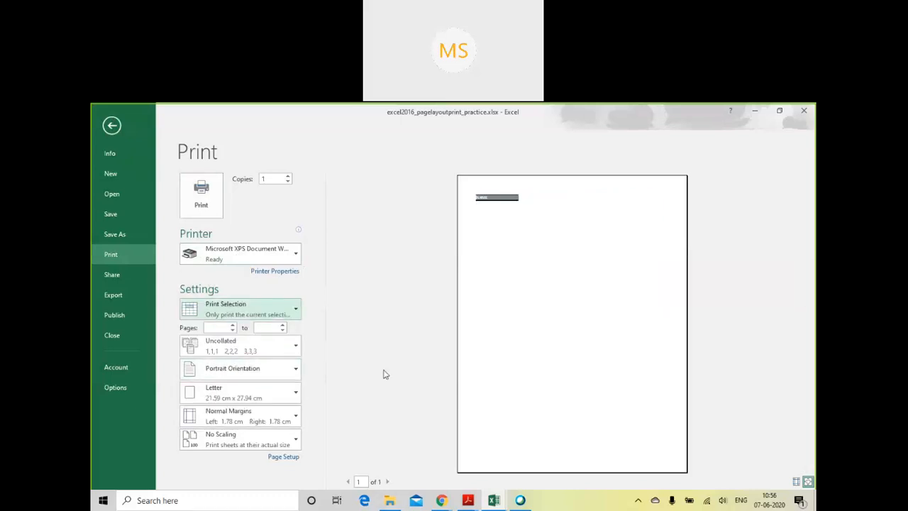
{"action": "left_click", "coordinate": [491, 199]}
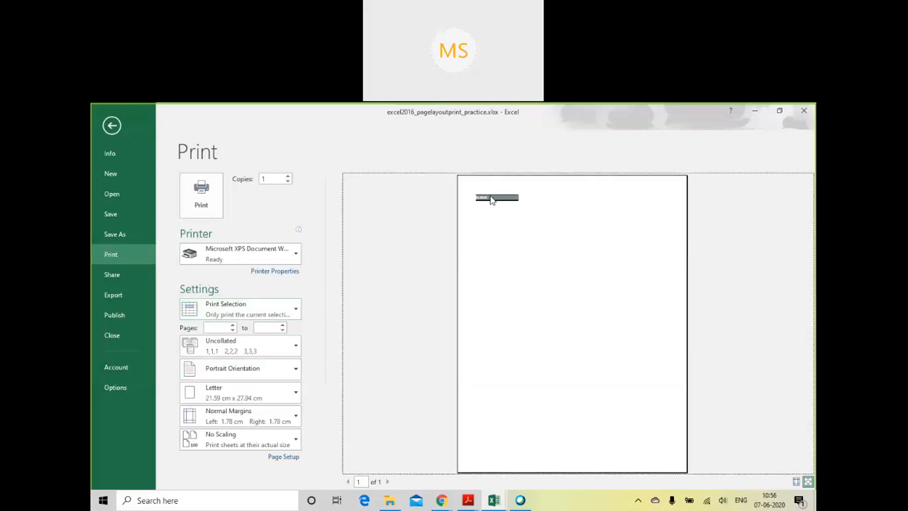
- Return to the East Coast sheet and select the whole data table from cell A1 to the last used cell
{"action": "left_click", "coordinate": [112, 125]}
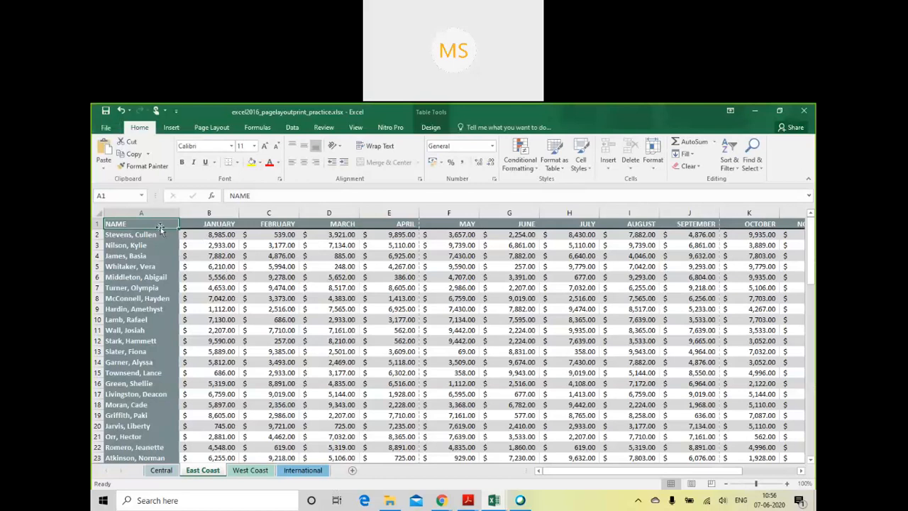
{"action": "key", "text": "ctrl+shift+End"}
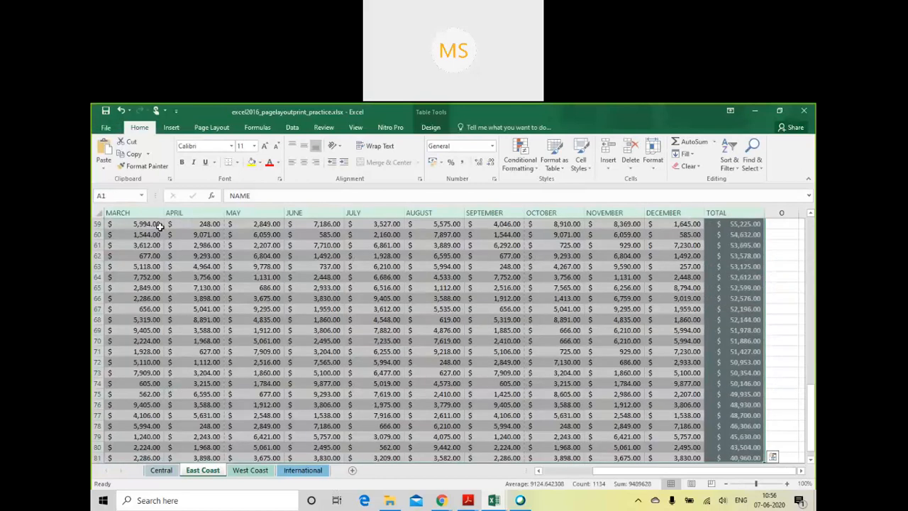
{"action": "scroll", "coordinate": [216, 298], "scroll_direction": "down", "scroll_amount": 6}
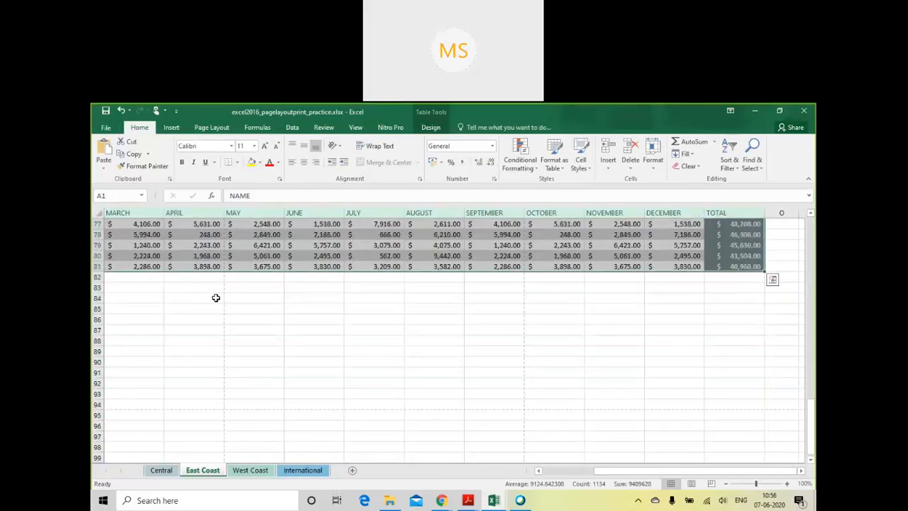
{"action": "scroll", "coordinate": [216, 298], "scroll_direction": "up", "scroll_amount": 17}
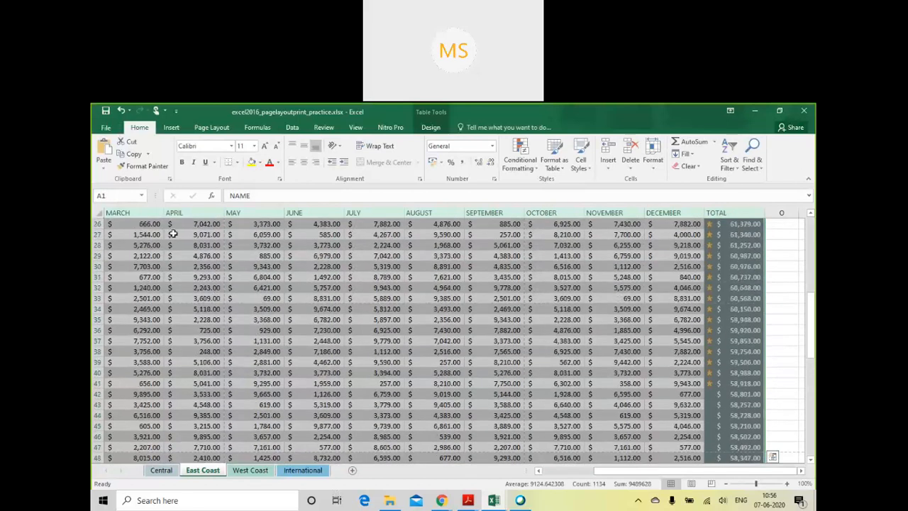
- Reopen the print settings with Print Selection as the print range and look through preview pages 1 to 4 of the selected table
{"action": "left_click", "coordinate": [106, 127]}
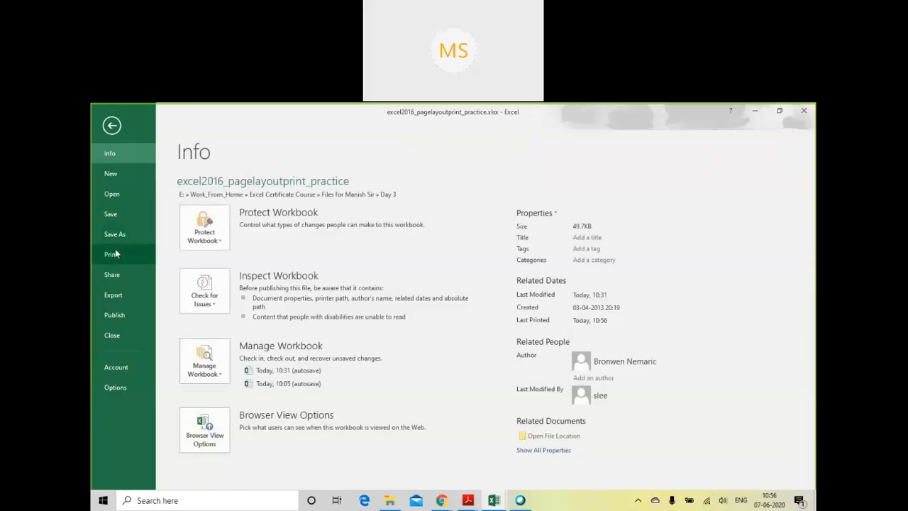
{"action": "left_click", "coordinate": [114, 252]}
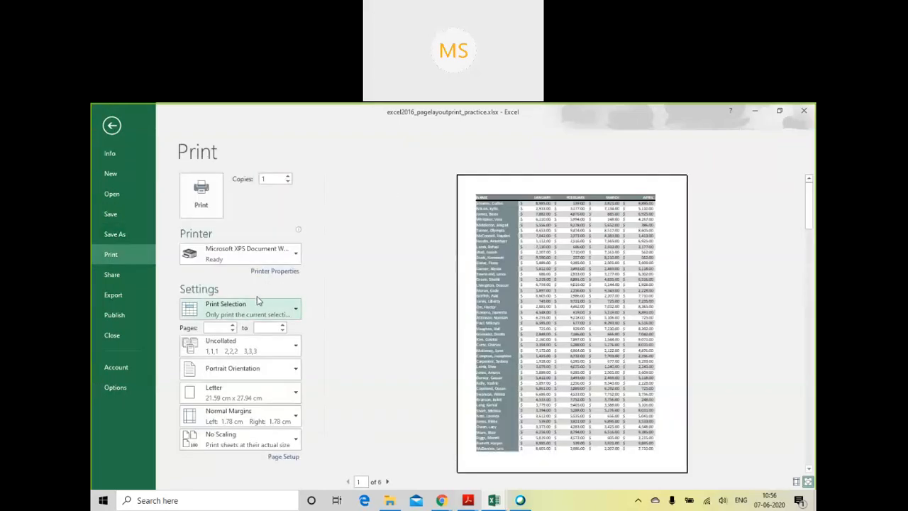
{"action": "left_click", "coordinate": [257, 316]}
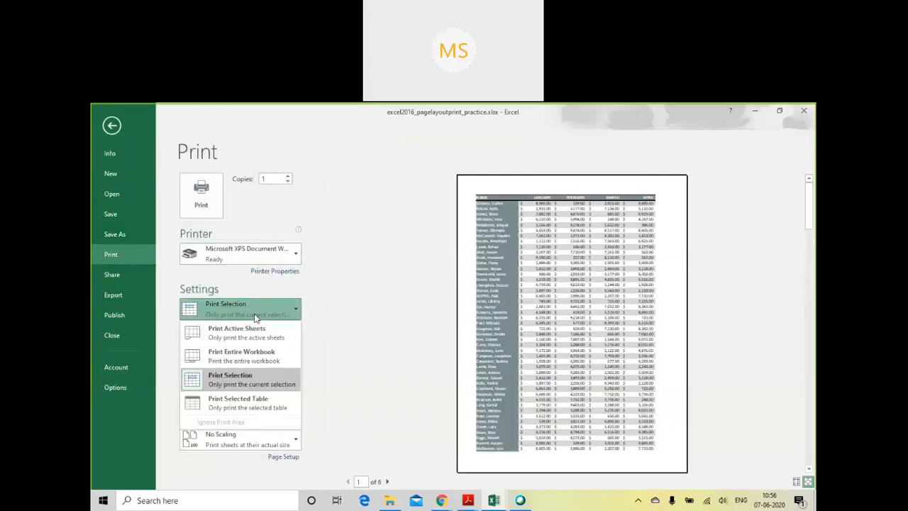
{"action": "left_click", "coordinate": [246, 386]}
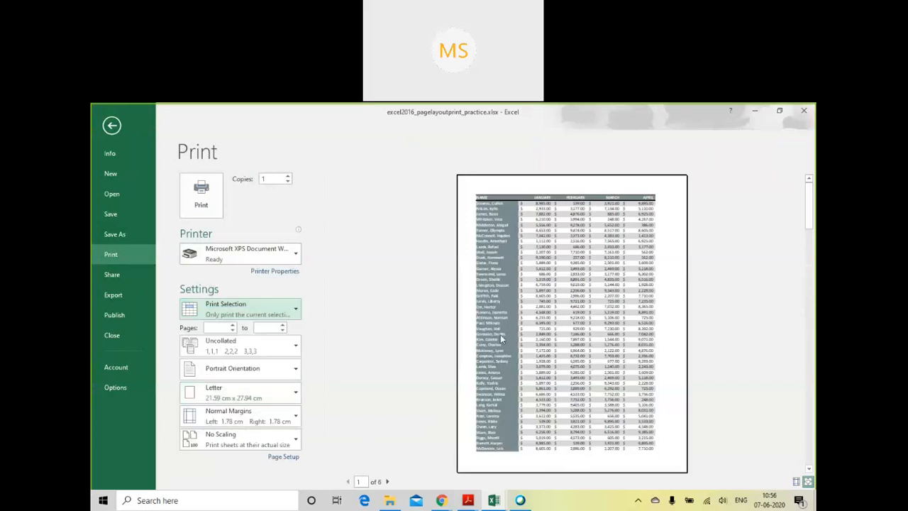
{"action": "left_click", "coordinate": [390, 481]}
{"action": "left_click", "coordinate": [390, 482]}
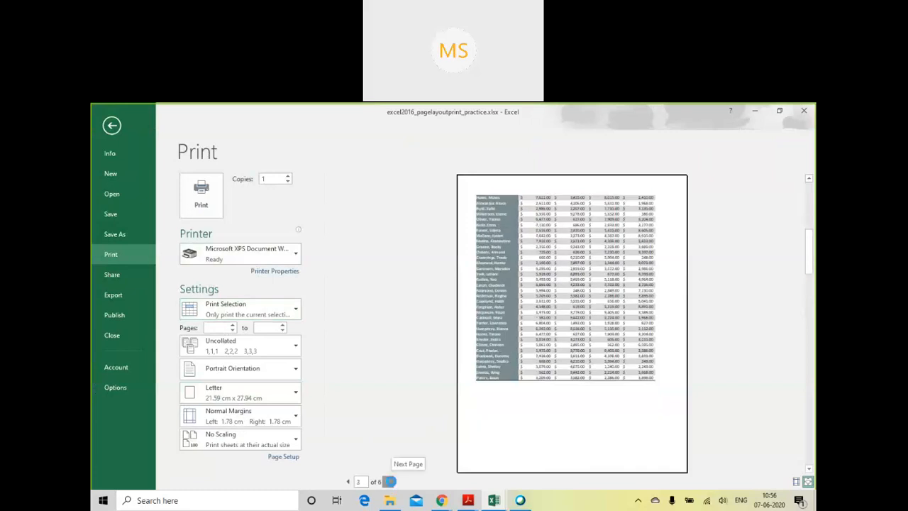
{"action": "left_click", "coordinate": [390, 482]}
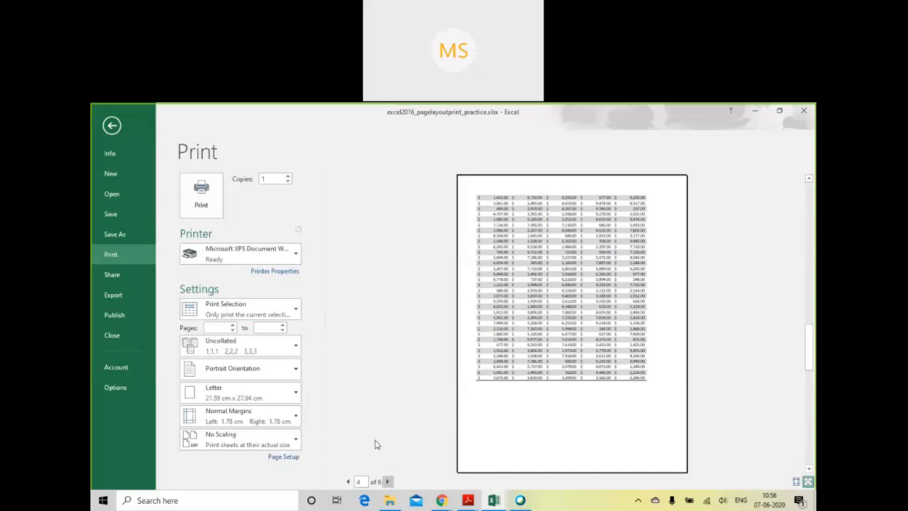
- Set the print scaling to Fit Sheet on One Page and the orientation to Landscape
{"action": "left_click", "coordinate": [287, 446]}
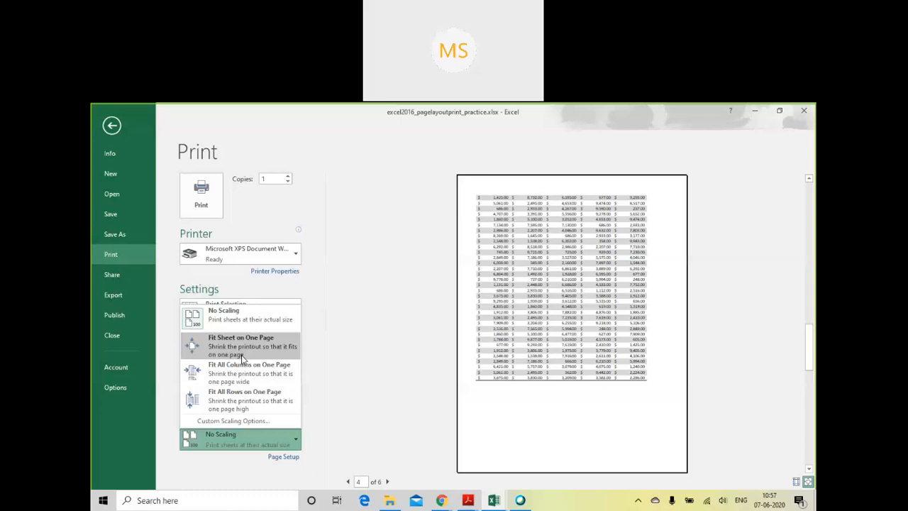
{"action": "left_click", "coordinate": [242, 355]}
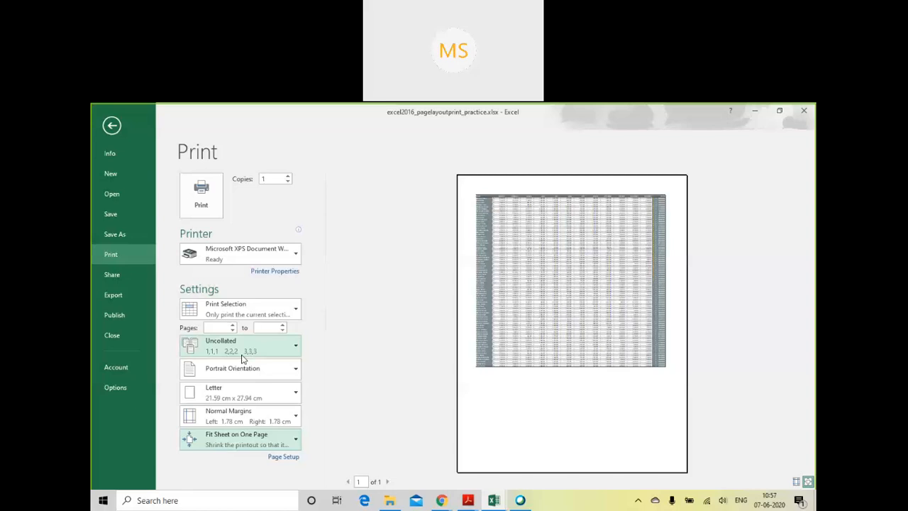
{"action": "left_click", "coordinate": [519, 398]}
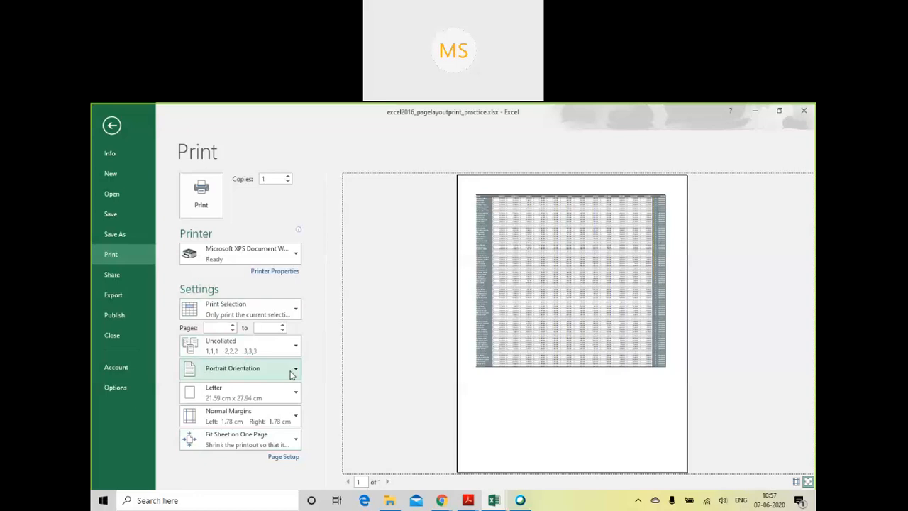
{"action": "left_click", "coordinate": [290, 375]}
{"action": "left_click", "coordinate": [274, 413]}
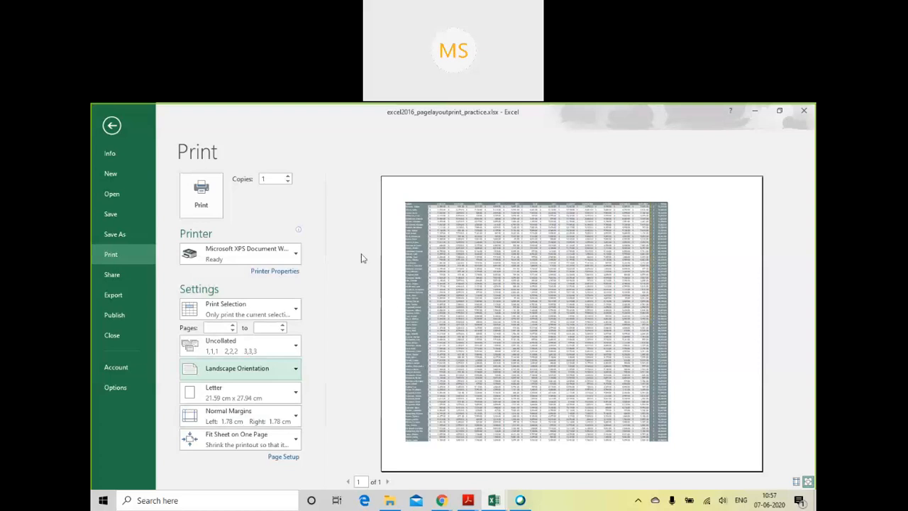
- Review the available printers and choose Microsoft Print to PDF as the printer
{"action": "left_click", "coordinate": [288, 262]}
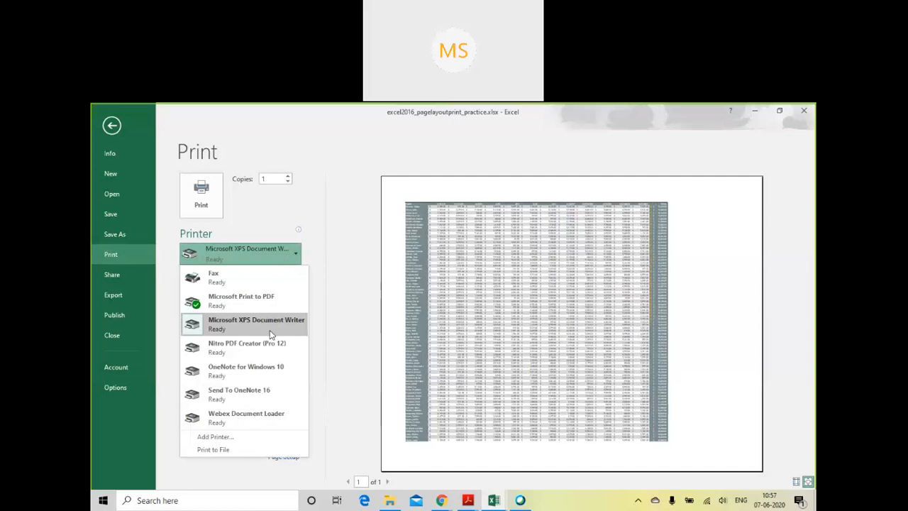
{"action": "left_click", "coordinate": [331, 289]}
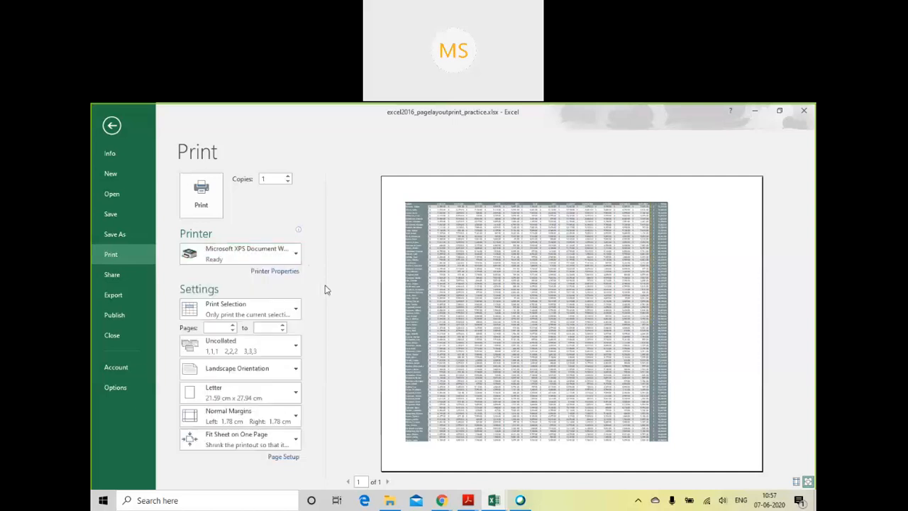
{"action": "left_click", "coordinate": [291, 257]}
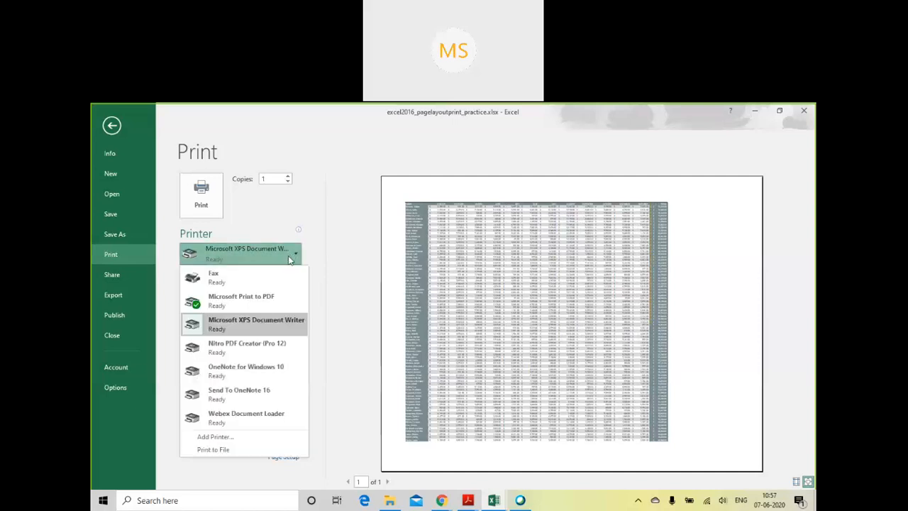
{"action": "left_click", "coordinate": [276, 295]}
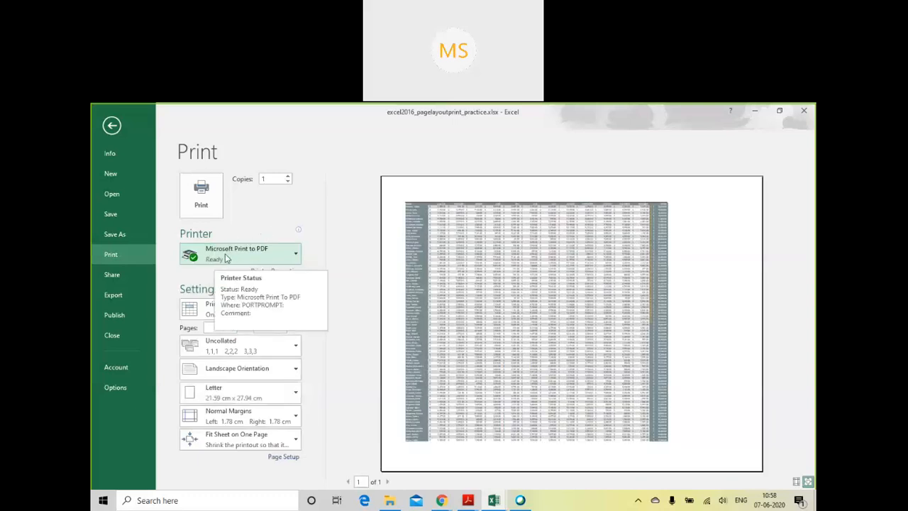
- Print the selection to a PDF document named printexample, saved on the Desktop
{"action": "left_click", "coordinate": [199, 193]}
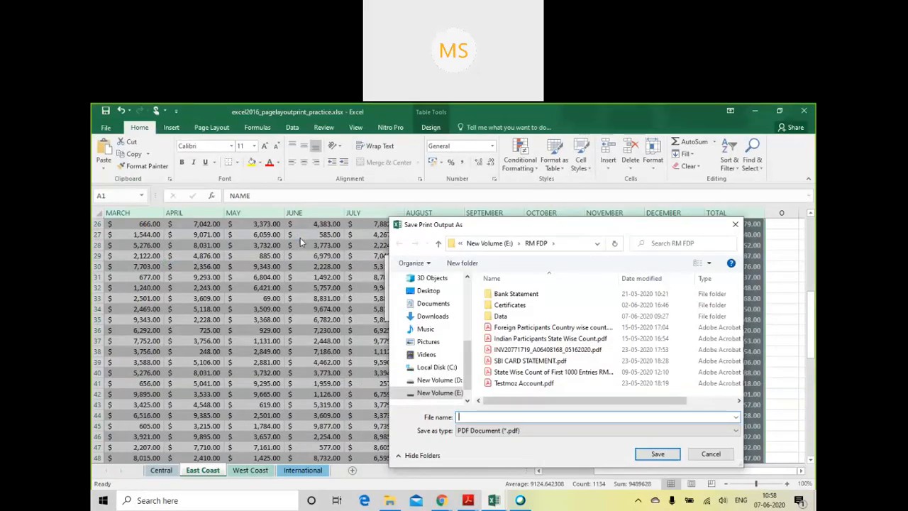
{"action": "type", "text": "printexample"}
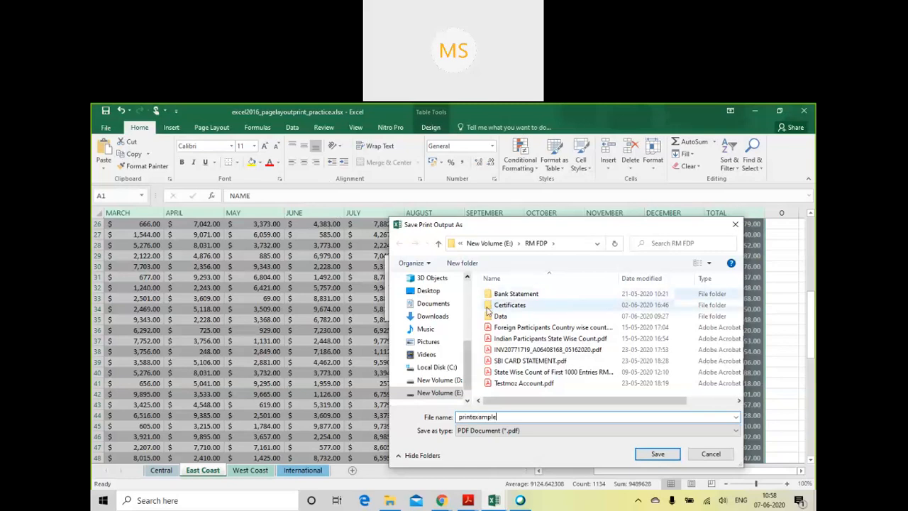
{"action": "scroll", "coordinate": [466, 334], "scroll_direction": "up", "scroll_amount": 1}
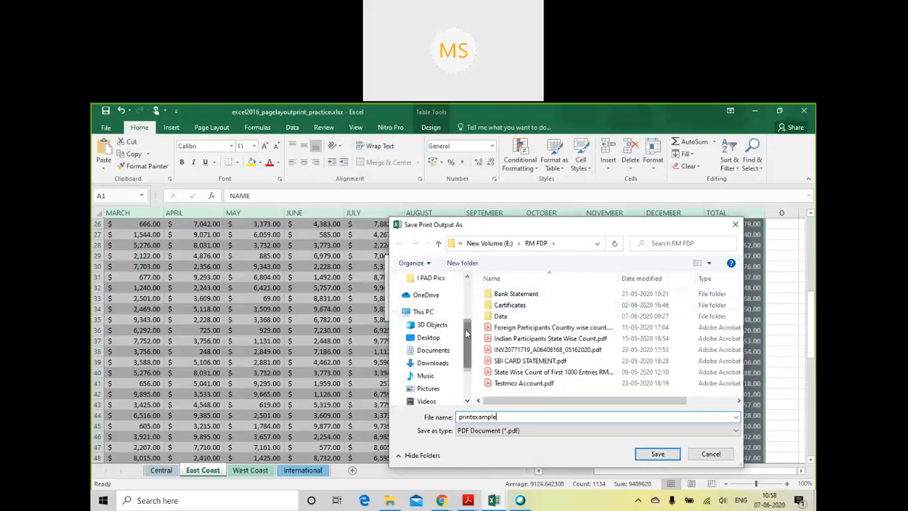
{"action": "left_click", "coordinate": [443, 339]}
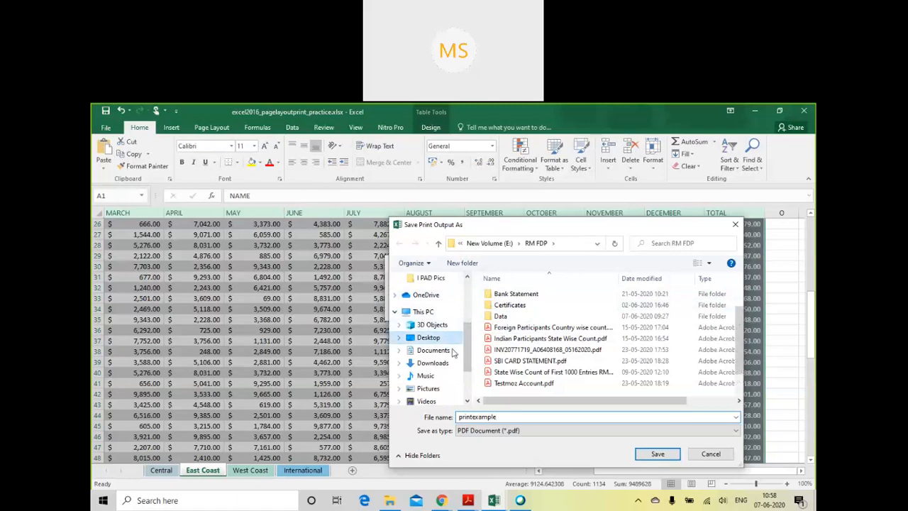
{"action": "left_click", "coordinate": [656, 454]}
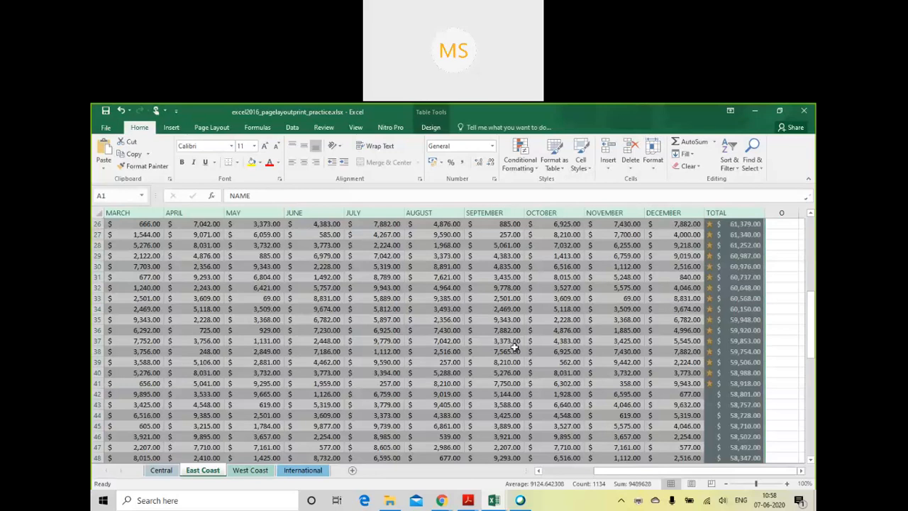
- Open printexample.pdf from the desktop in Acrobat Reader, inspect the one-page landscape printout and close the document
{"action": "key", "text": "super+d"}
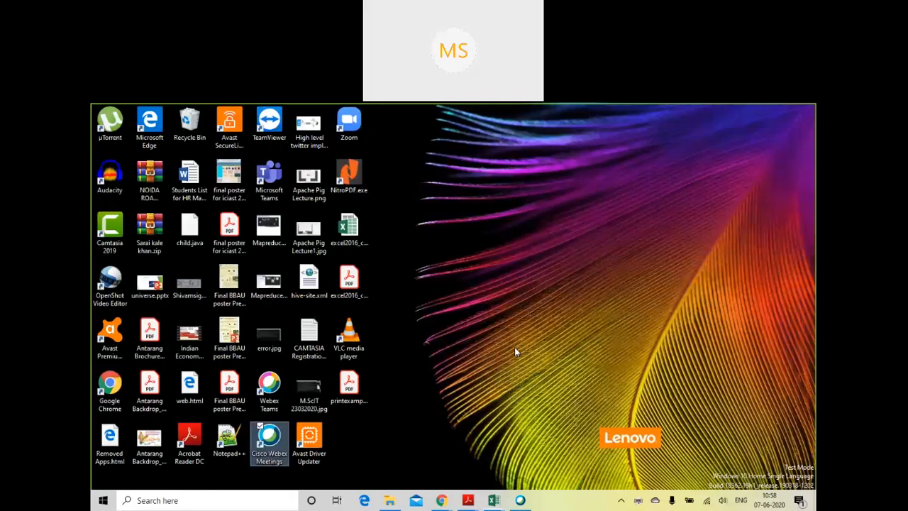
{"action": "left_click", "coordinate": [420, 257]}
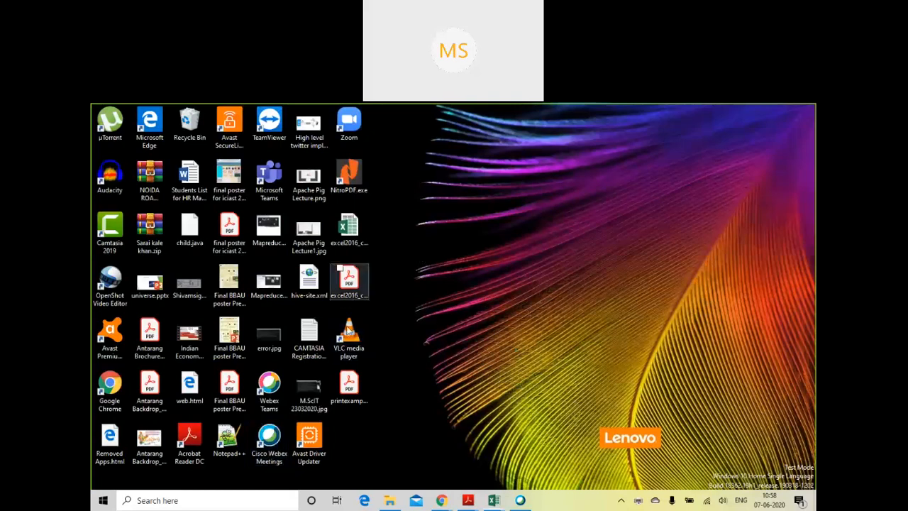
{"action": "left_click", "coordinate": [349, 386]}
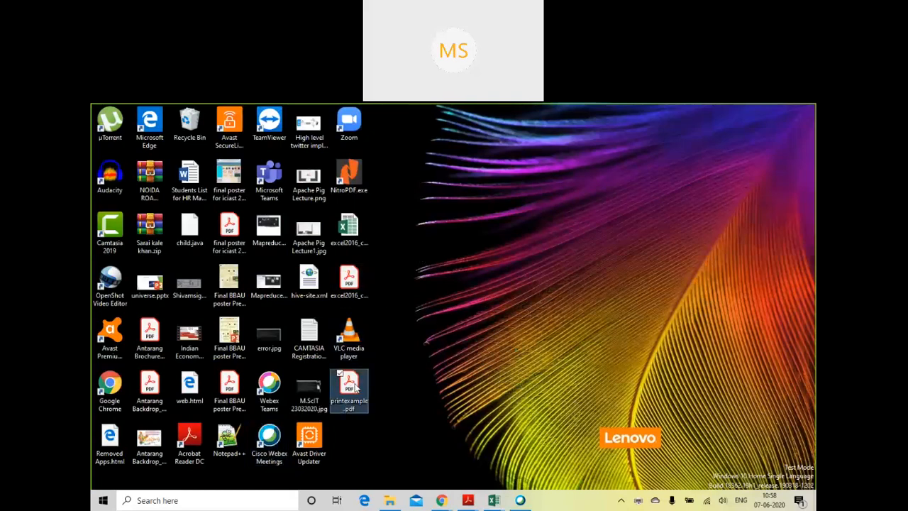
{"action": "left_click", "coordinate": [450, 354]}
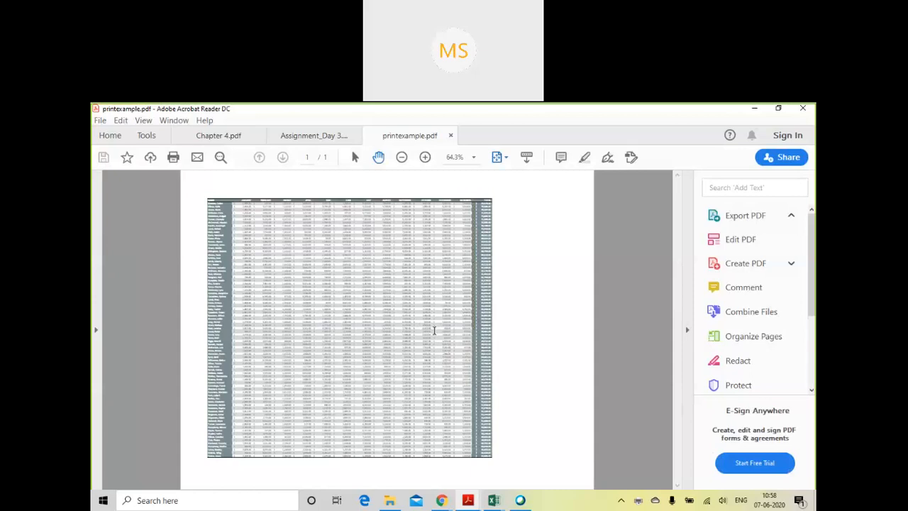
{"action": "left_click", "coordinate": [451, 135]}
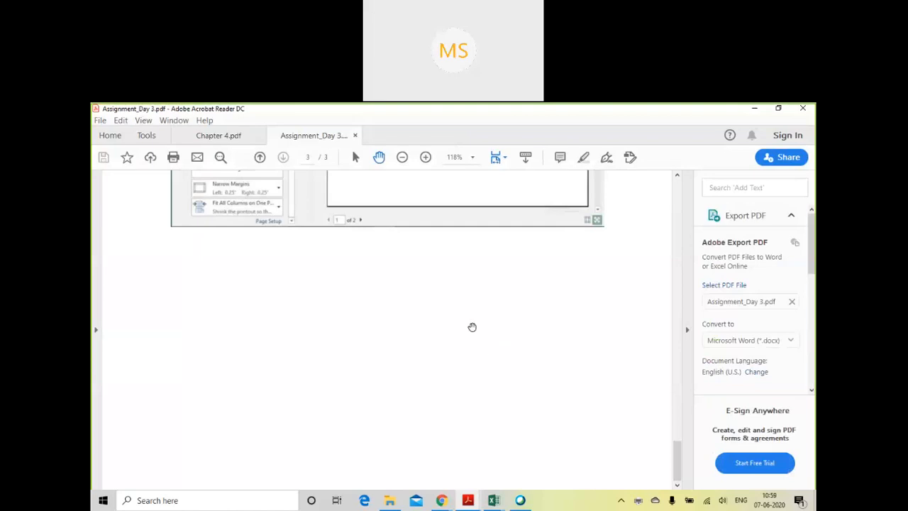
- Check the Show Margins illustration on the last page of Chapter 4.pdf and switch back to the Excel workbook
{"action": "left_click", "coordinate": [228, 136]}
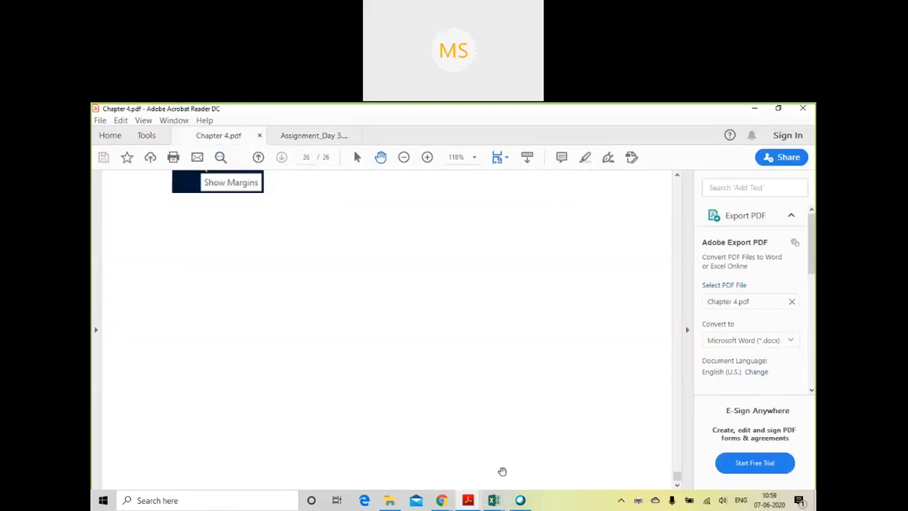
{"action": "scroll", "coordinate": [471, 447], "scroll_direction": "up", "scroll_amount": 1}
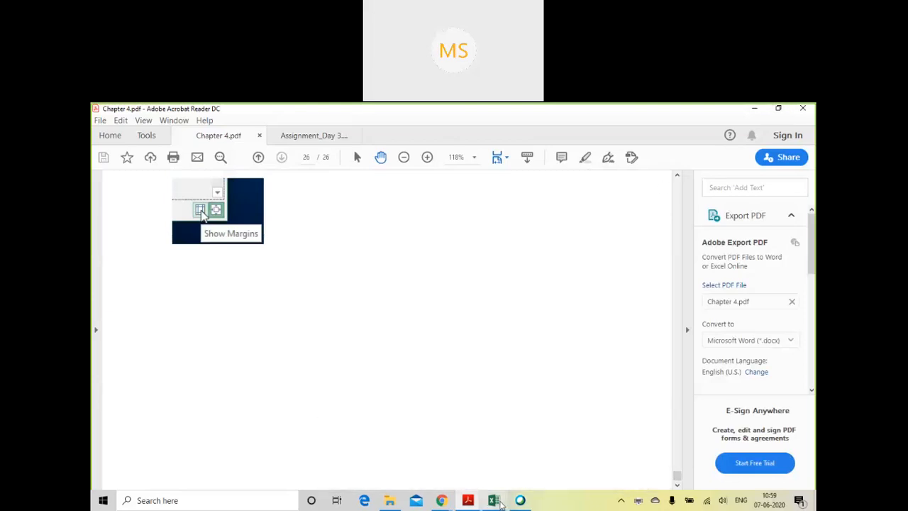
{"action": "mouse_move", "coordinate": [494, 500]}
{"action": "left_click", "coordinate": [518, 469]}
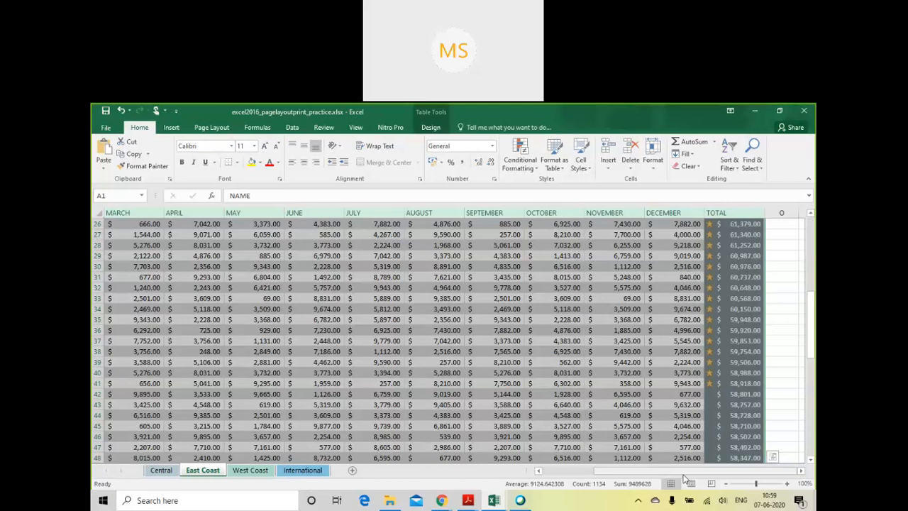
- Select the East Coast table's cells from the NAME header down to row 25 and across to the MAY column
{"action": "left_click_drag", "start_coordinate": [685, 473], "coordinate": [568, 481]}
{"action": "left_click", "coordinate": [244, 327]}
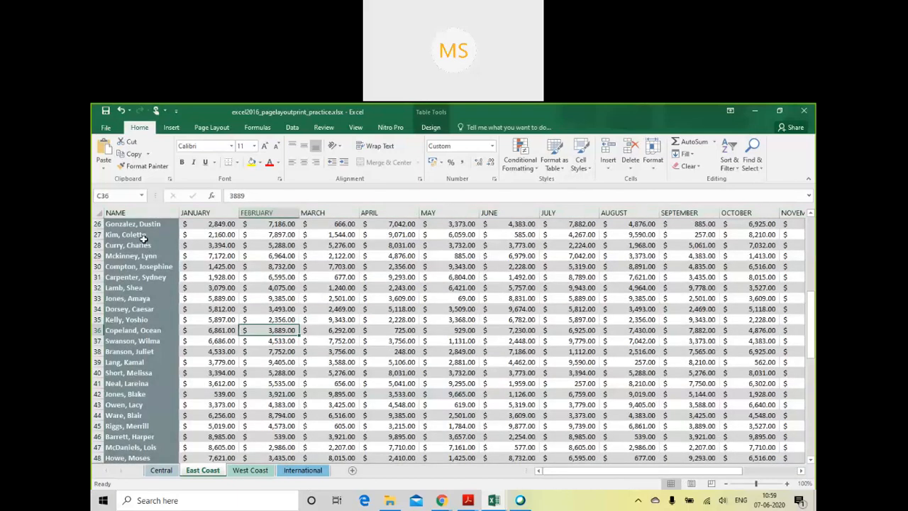
{"action": "scroll", "coordinate": [149, 320], "scroll_direction": "up", "scroll_amount": 8}
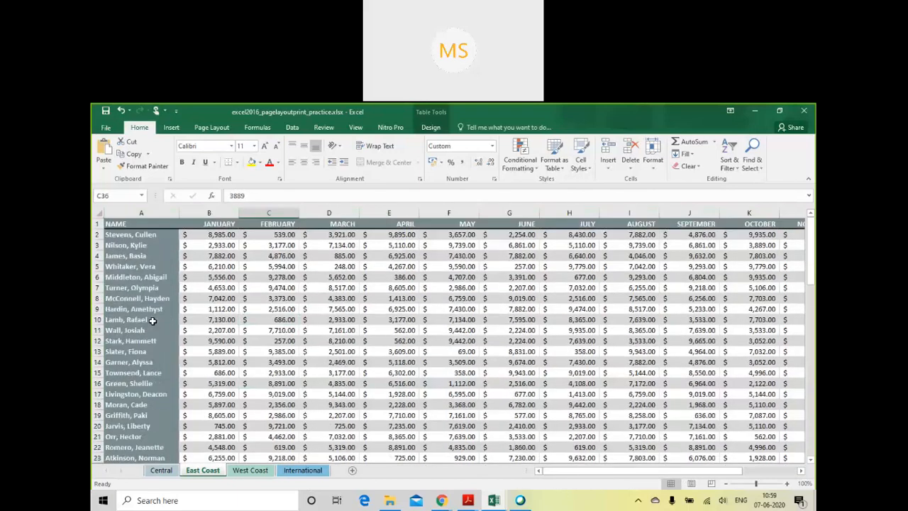
{"action": "left_click", "coordinate": [118, 224]}
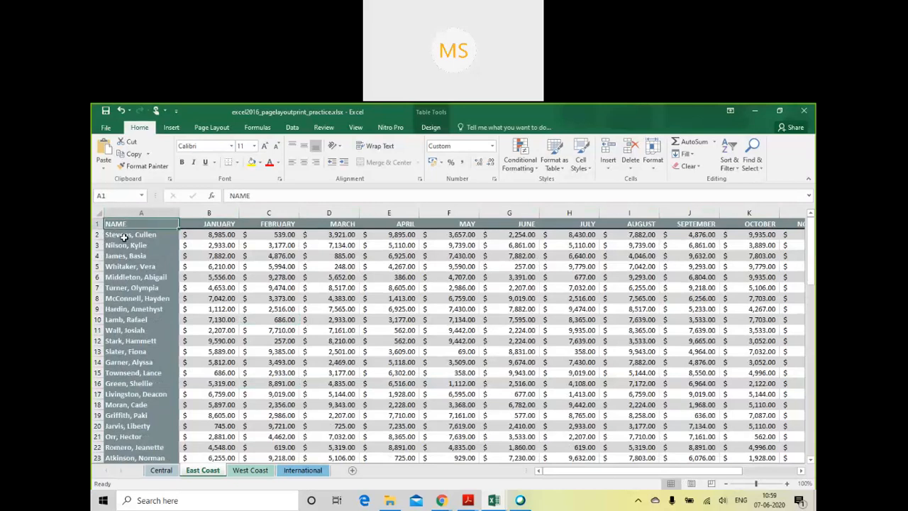
{"action": "left_click_drag", "start_coordinate": [123, 237], "coordinate": [439, 443]}
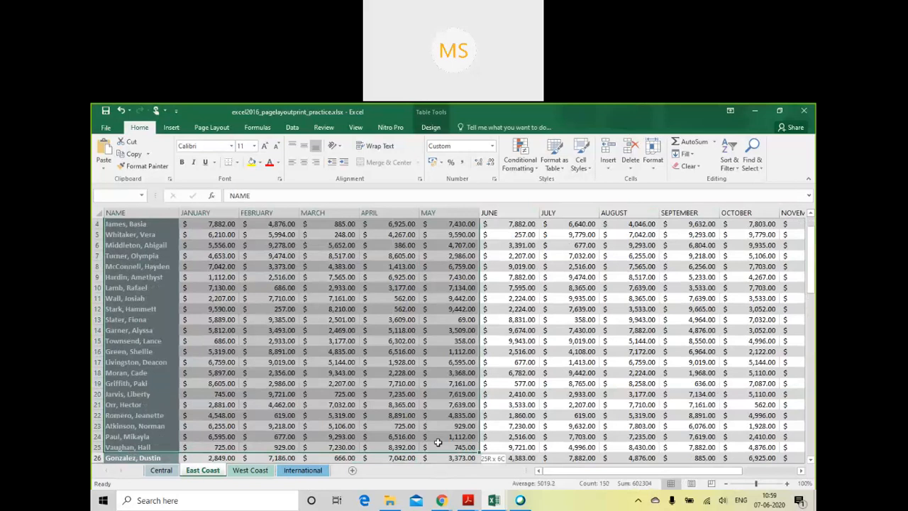
{"action": "left_click_drag", "start_coordinate": [439, 443], "coordinate": [439, 443]}
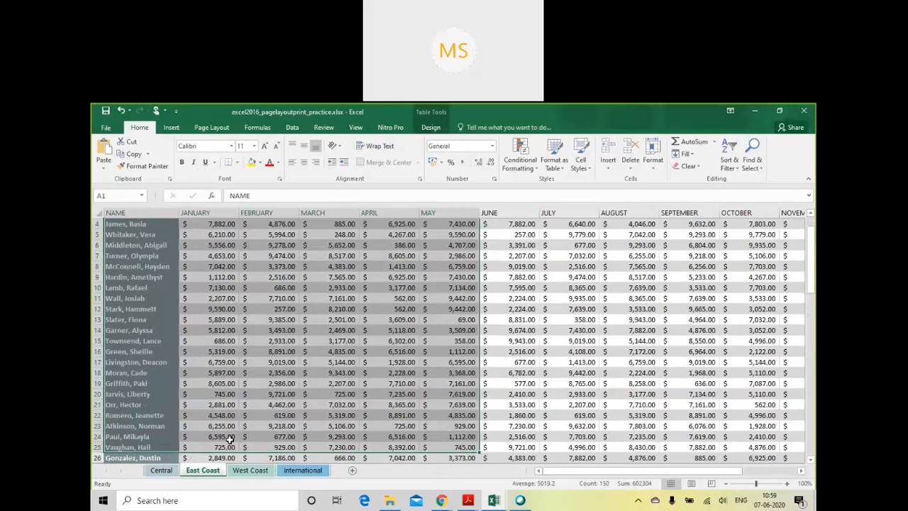
{"action": "scroll", "coordinate": [229, 440], "scroll_direction": "up", "scroll_amount": 1}
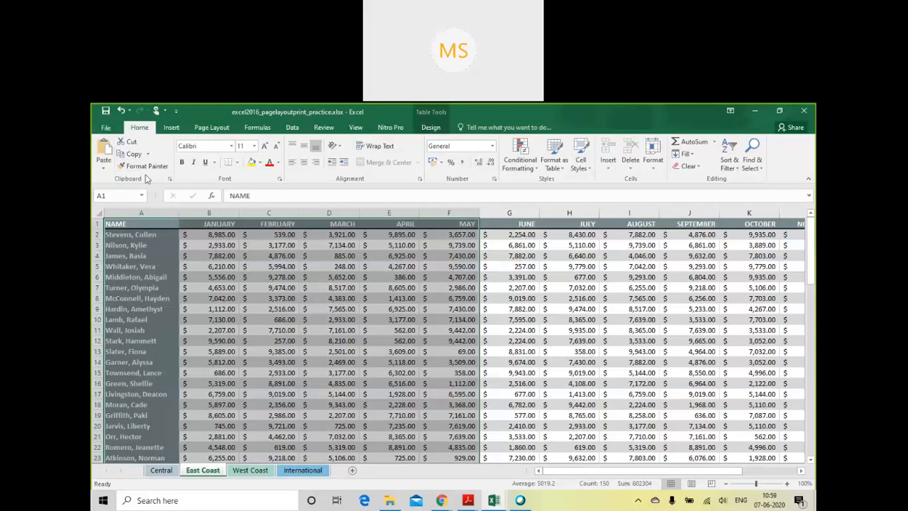
- Preview the selection's printout, review the print range options and set the range to Print Active Sheets
{"action": "left_click", "coordinate": [106, 128]}
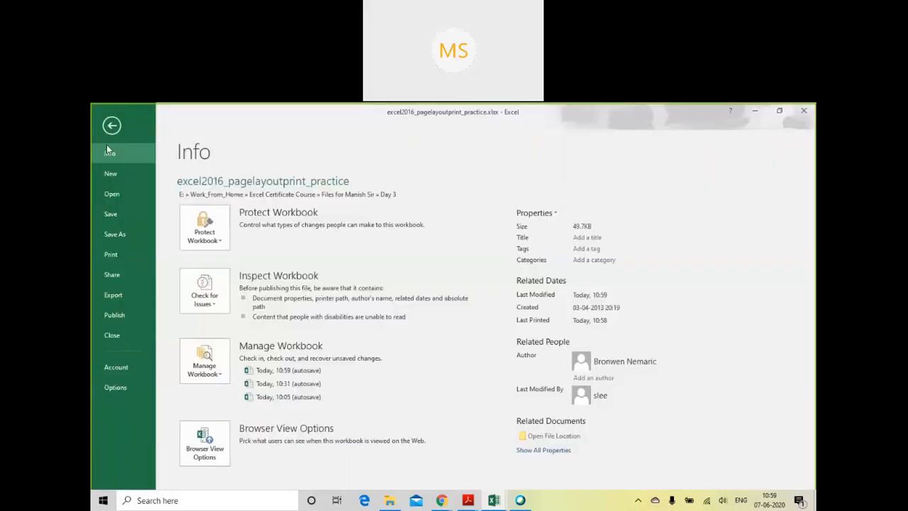
{"action": "left_click", "coordinate": [111, 255]}
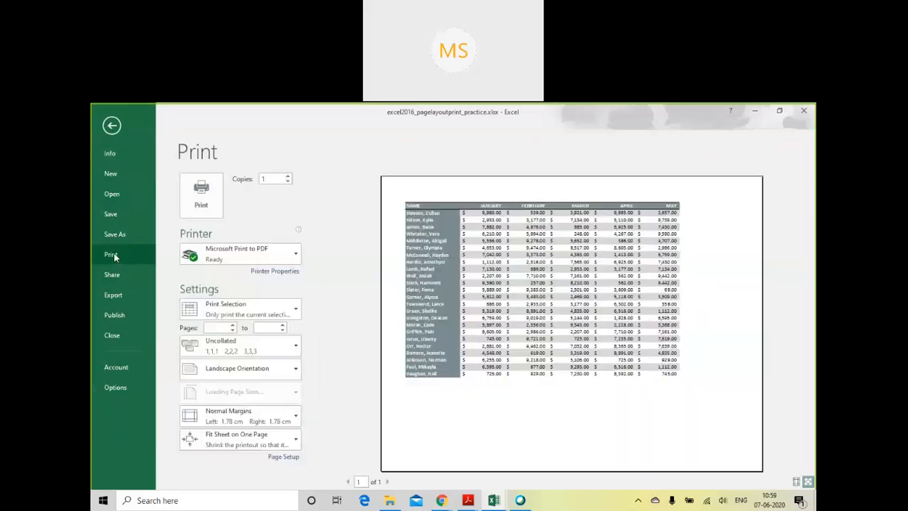
{"action": "left_click", "coordinate": [261, 316]}
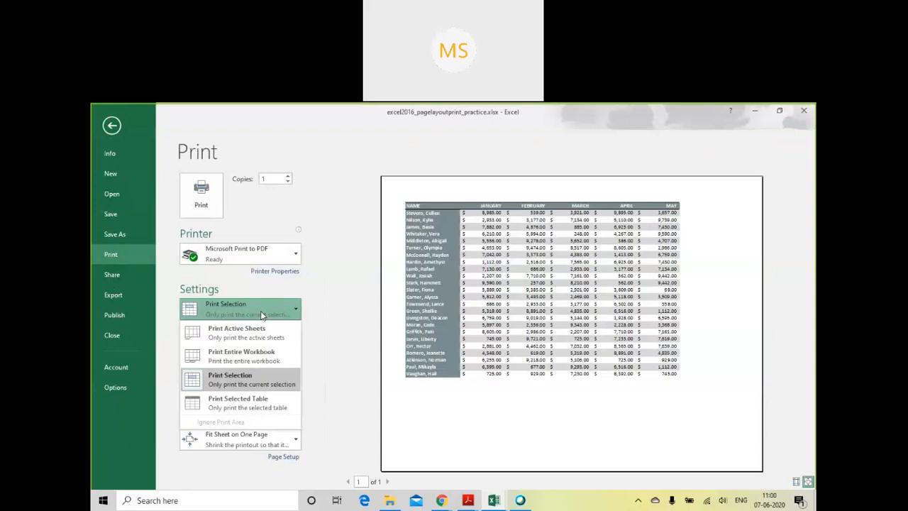
{"action": "left_click", "coordinate": [261, 316]}
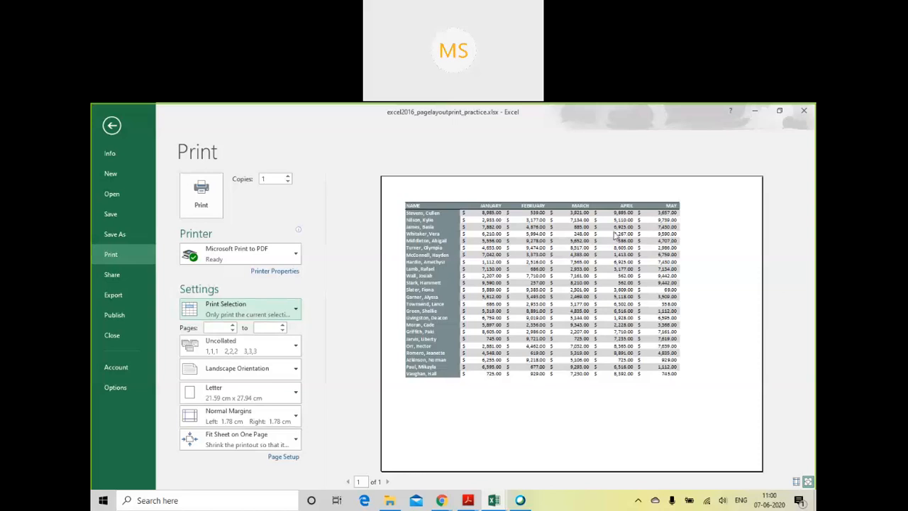
{"action": "left_click", "coordinate": [294, 314]}
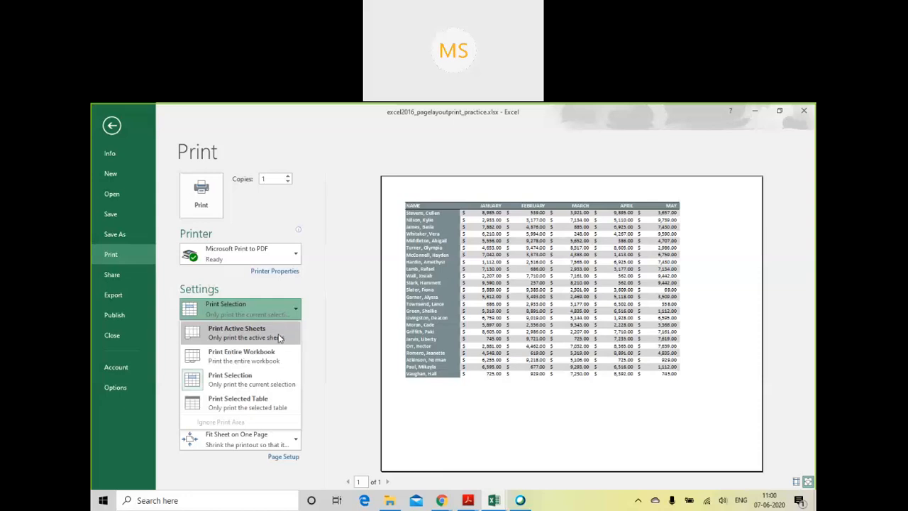
{"action": "left_click", "coordinate": [279, 337]}
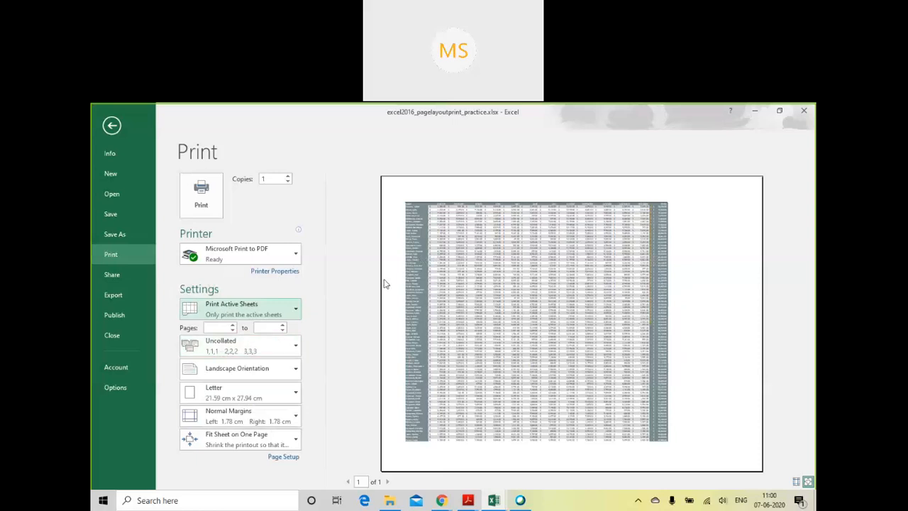
- Preview the active sheet with No Scaling and with Fit All Columns on One Page, paging through the printout
{"action": "left_click", "coordinate": [263, 442]}
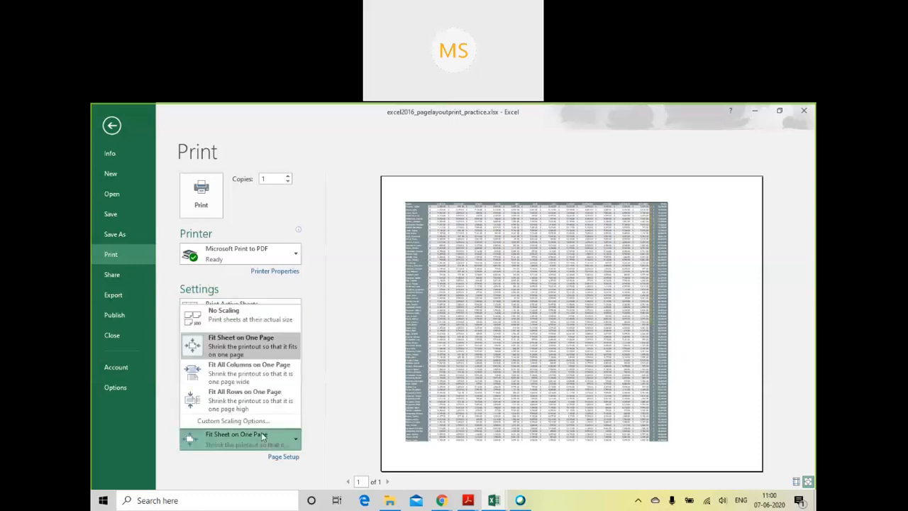
{"action": "left_click", "coordinate": [259, 314]}
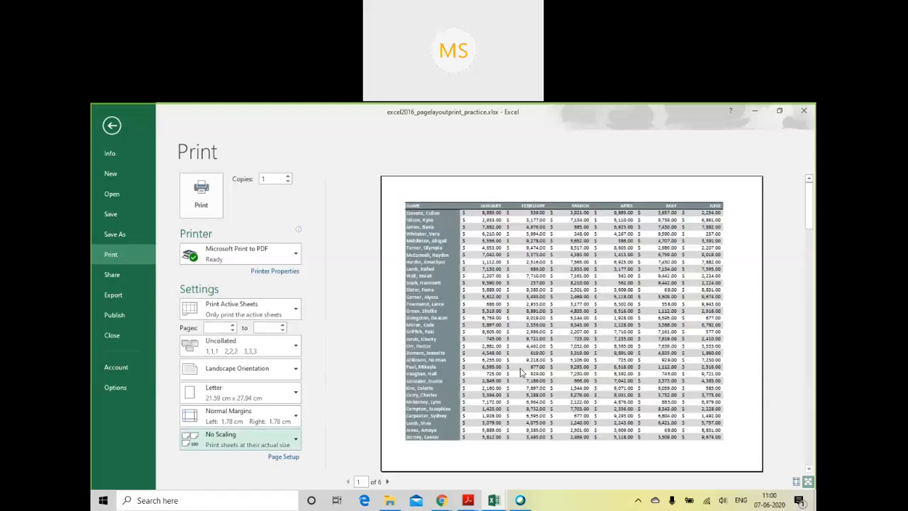
{"action": "left_click", "coordinate": [294, 443]}
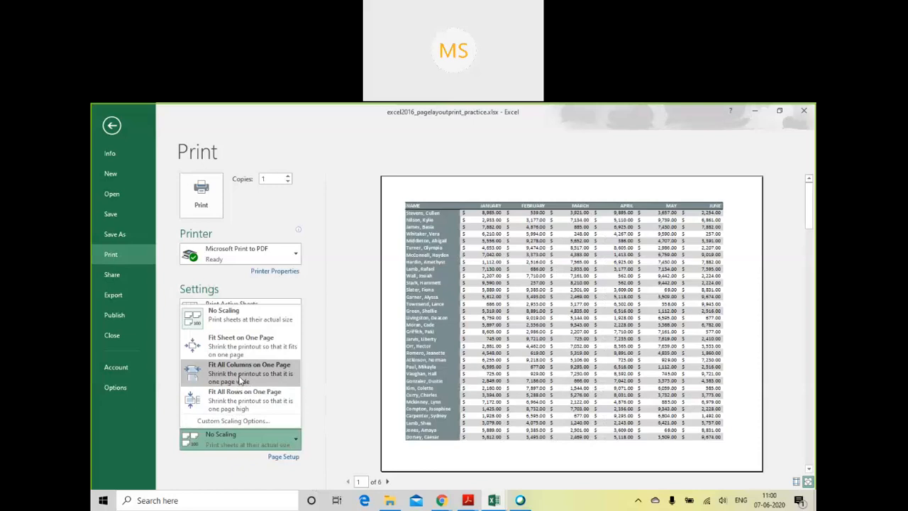
{"action": "key", "text": "Escape"}
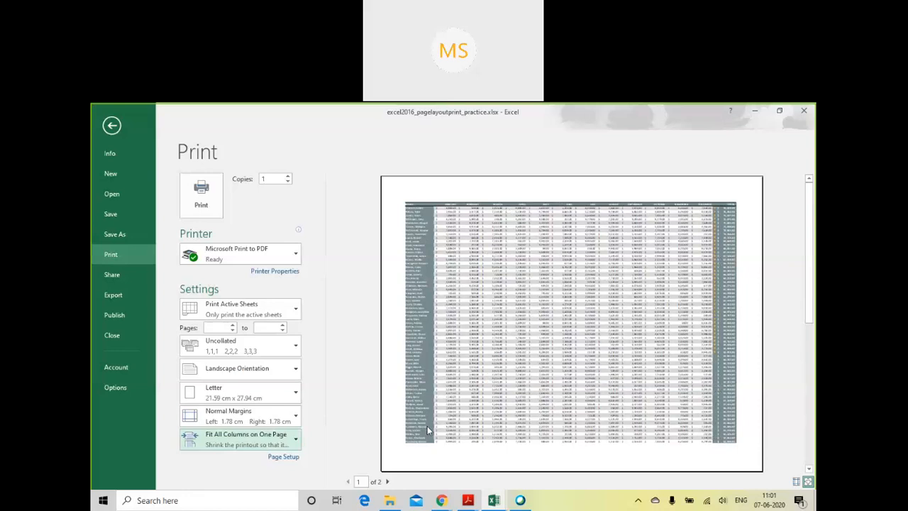
{"action": "scroll", "coordinate": [427, 429], "scroll_direction": "down", "scroll_amount": 3}
{"action": "scroll", "coordinate": [427, 430], "scroll_direction": "up", "scroll_amount": 3}
{"action": "scroll", "coordinate": [427, 430], "scroll_direction": "down", "scroll_amount": 3}
{"action": "scroll", "coordinate": [427, 430], "scroll_direction": "up", "scroll_amount": 3}
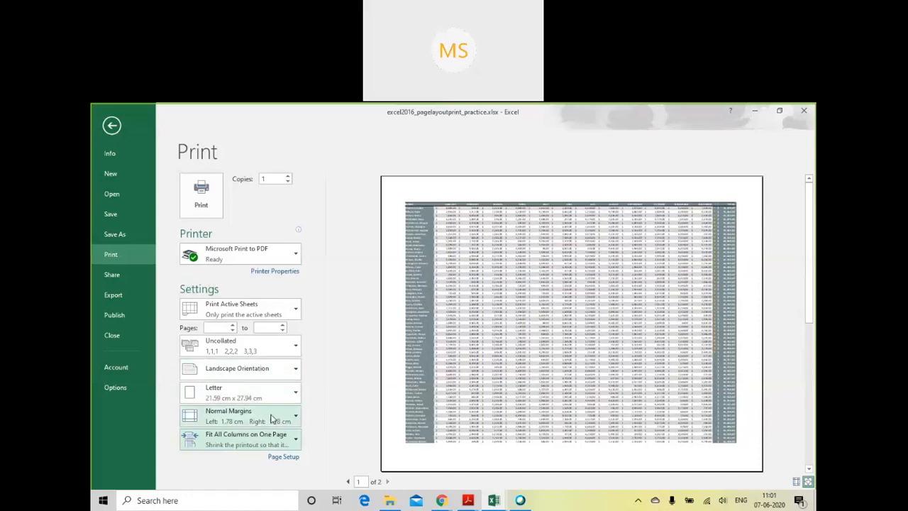
- Set the print scaling to Fit All Rows on One Page
{"action": "left_click", "coordinate": [271, 449]}
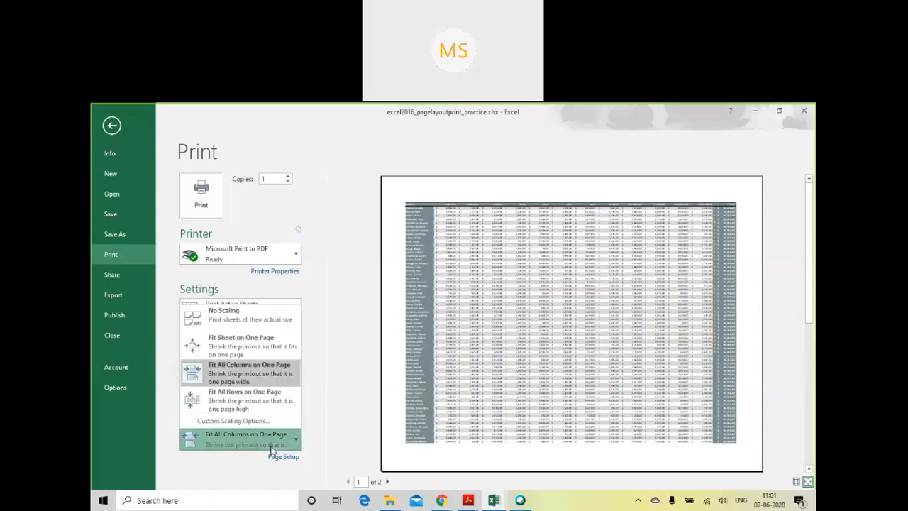
{"action": "left_click", "coordinate": [259, 401]}
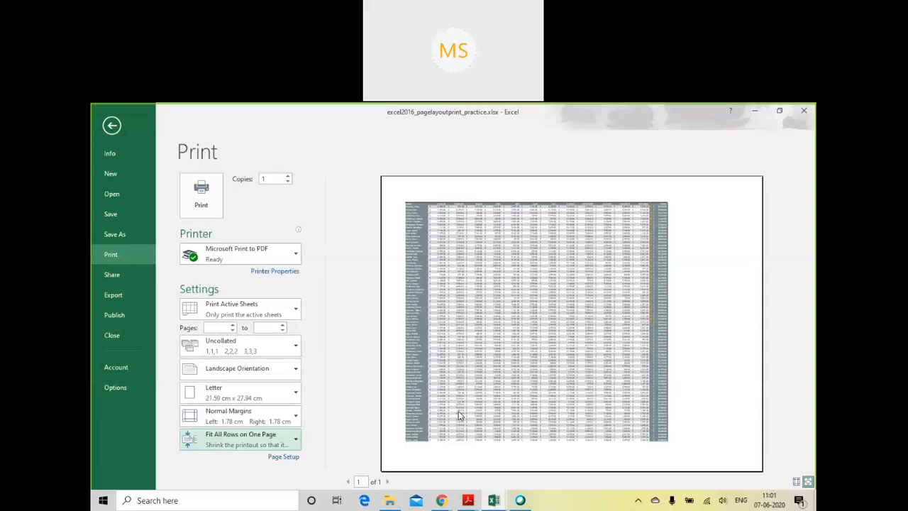
- Apply a custom print scaling that adjusts the sheet to 50% of normal size
{"action": "left_click", "coordinate": [292, 440]}
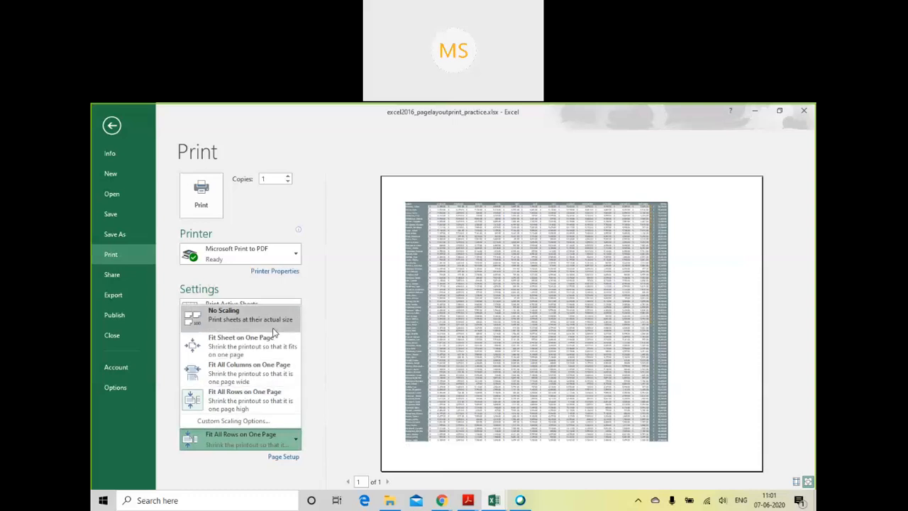
{"action": "left_click", "coordinate": [251, 421]}
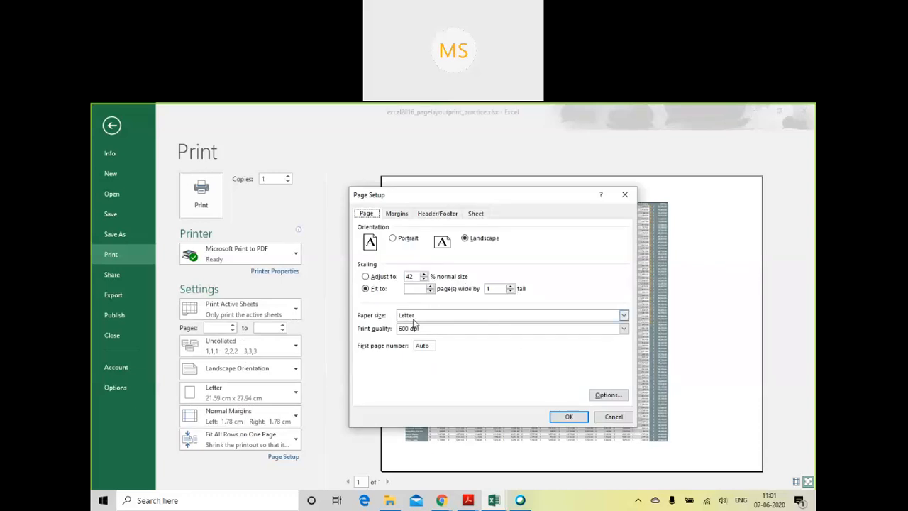
{"action": "left_click", "coordinate": [376, 289]}
{"action": "left_click", "coordinate": [381, 277]}
{"action": "left_click", "coordinate": [410, 277]}
{"action": "double_click", "coordinate": [410, 278]}
{"action": "type", "text": "50"}
{"action": "left_click", "coordinate": [568, 416]}
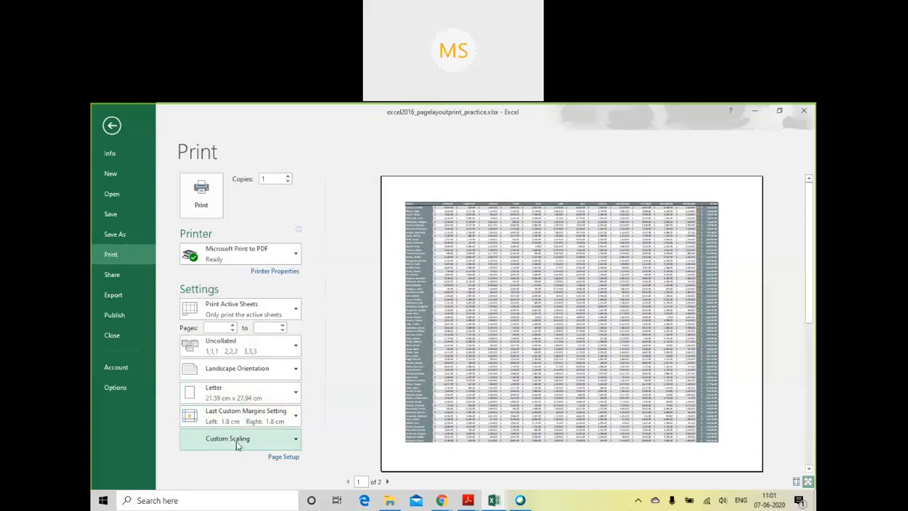
- Change the custom print scaling to 70% of normal size
{"action": "left_click", "coordinate": [238, 442]}
{"action": "left_click", "coordinate": [242, 408]}
{"action": "left_click", "coordinate": [276, 443]}
{"action": "left_click", "coordinate": [245, 420]}
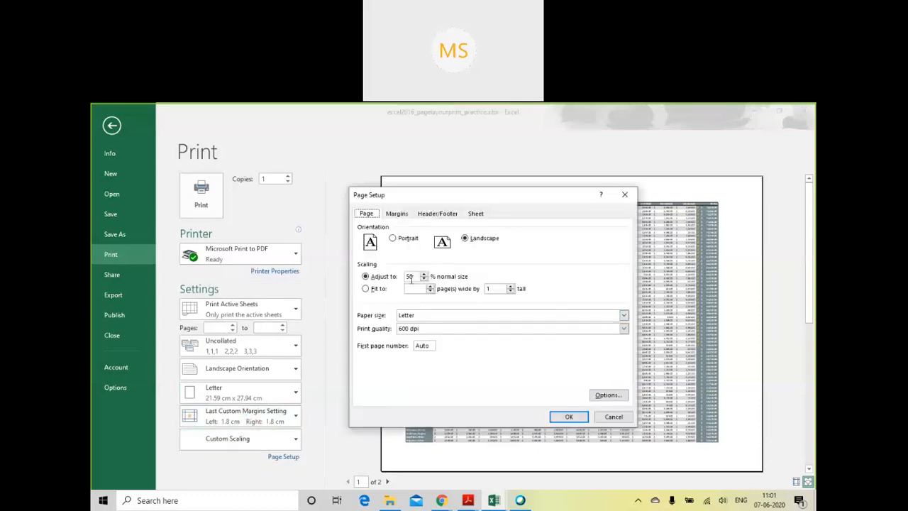
{"action": "double_click", "coordinate": [410, 277]}
{"action": "type", "text": "70"}
{"action": "left_click", "coordinate": [566, 416]}
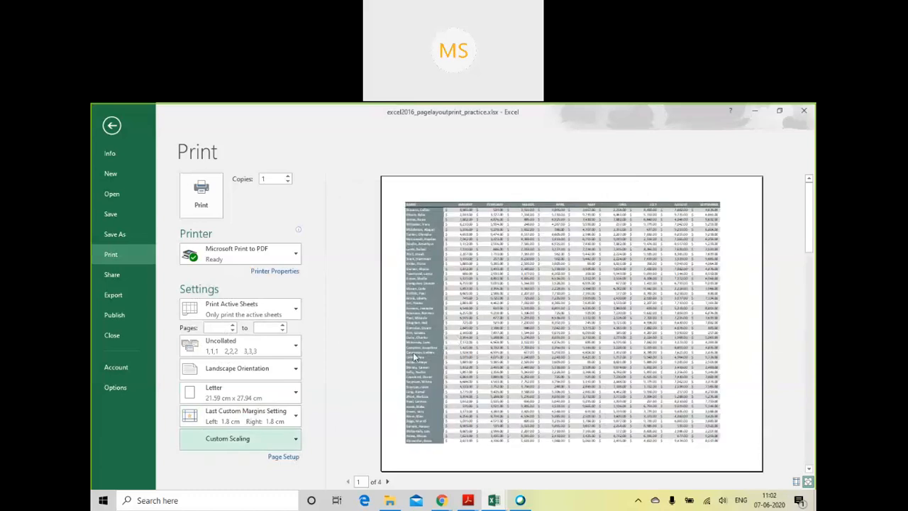
- Reopen the custom scaling options and set the sheet to 50% of normal size
{"action": "left_click", "coordinate": [261, 440]}
{"action": "left_click", "coordinate": [250, 423]}
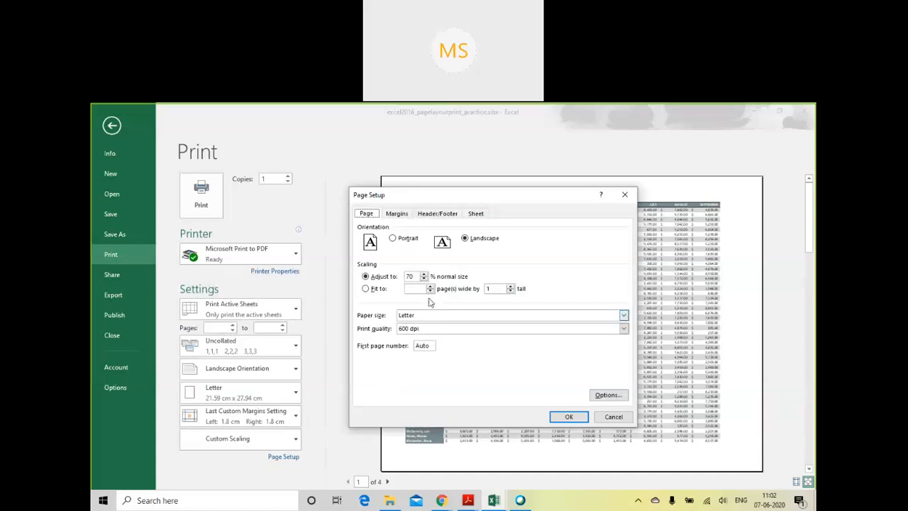
{"action": "double_click", "coordinate": [413, 276]}
{"action": "type", "text": "50"}
- Set the paper size to A4 and the page orientation to Portrait
{"action": "left_click", "coordinate": [489, 318]}
{"action": "scroll", "coordinate": [479, 359], "scroll_direction": "down", "scroll_amount": 1}
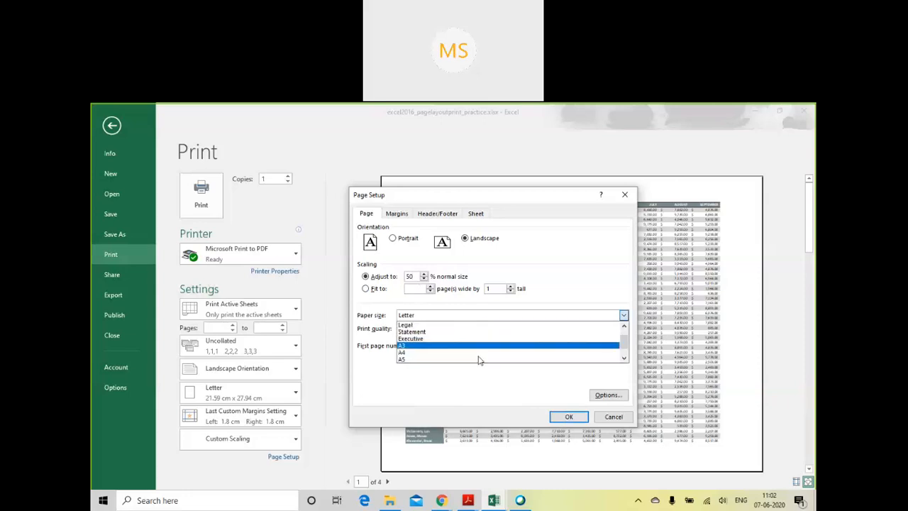
{"action": "left_click", "coordinate": [478, 353]}
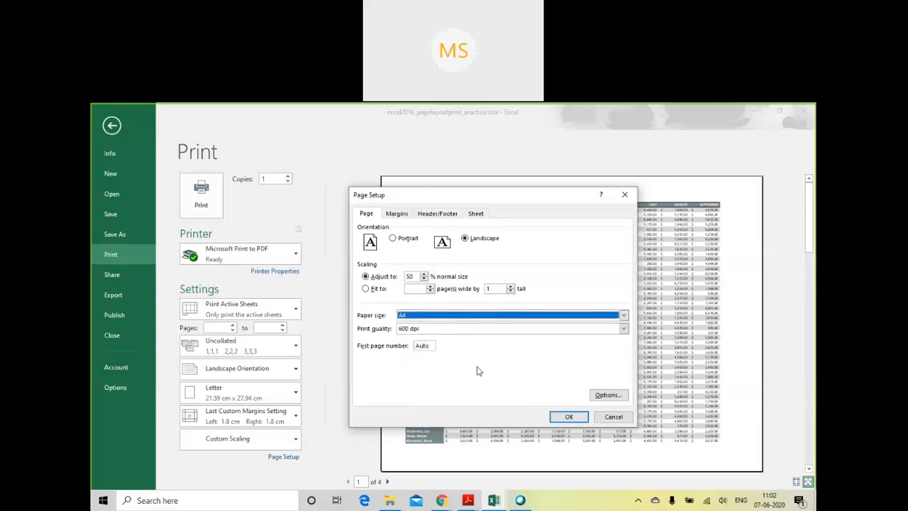
{"action": "left_click", "coordinate": [395, 239]}
- Set the left, right, top and bottom page margins to 0 and apply the page setup
{"action": "left_click", "coordinate": [401, 215]}
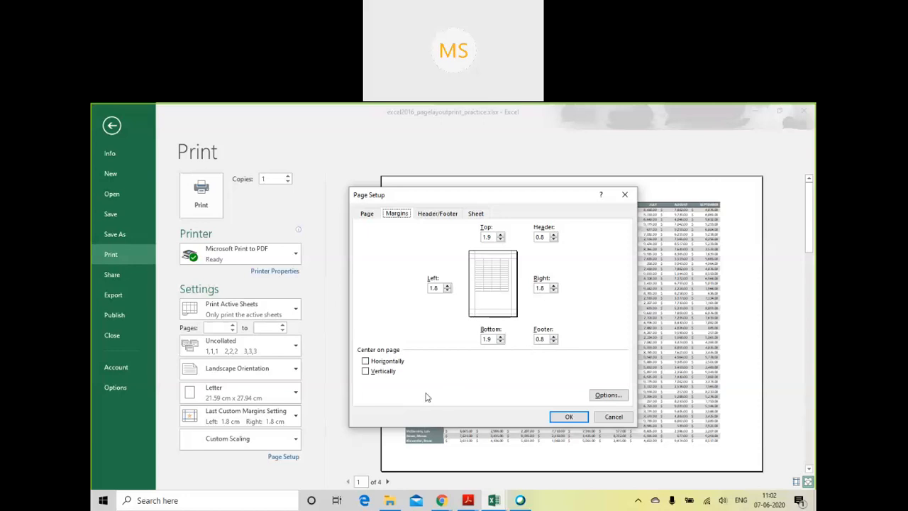
{"action": "left_click", "coordinate": [447, 290]}
{"action": "left_click", "coordinate": [554, 286]}
{"action": "left_click", "coordinate": [554, 290]}
{"action": "left_click", "coordinate": [501, 240]}
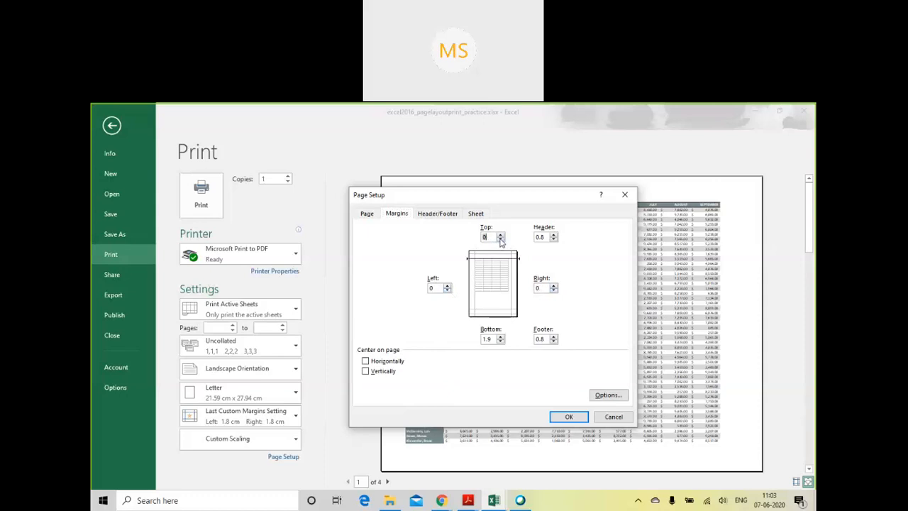
{"action": "left_click", "coordinate": [501, 337]}
{"action": "left_click", "coordinate": [500, 342]}
{"action": "left_click", "coordinate": [501, 342]}
{"action": "left_click", "coordinate": [564, 417]}
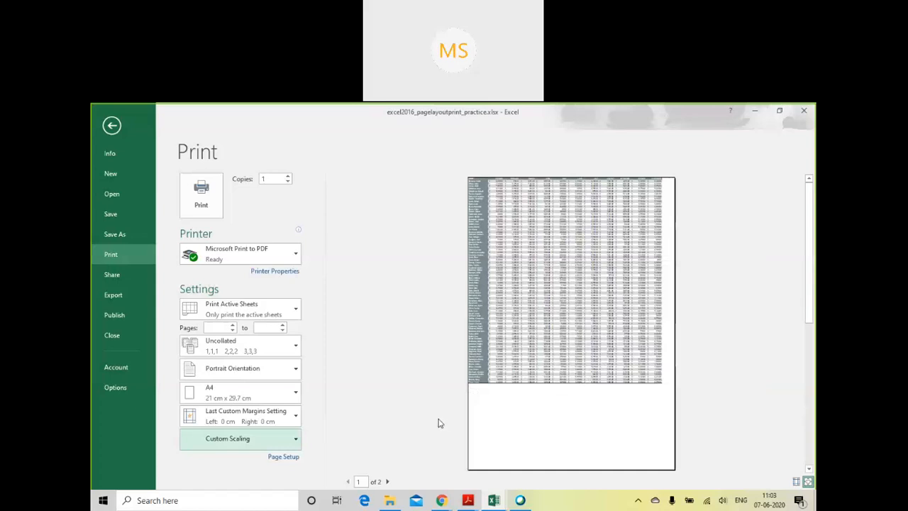
- Review the custom margin settings of the printout and cancel the dialog
{"action": "left_click", "coordinate": [250, 425]}
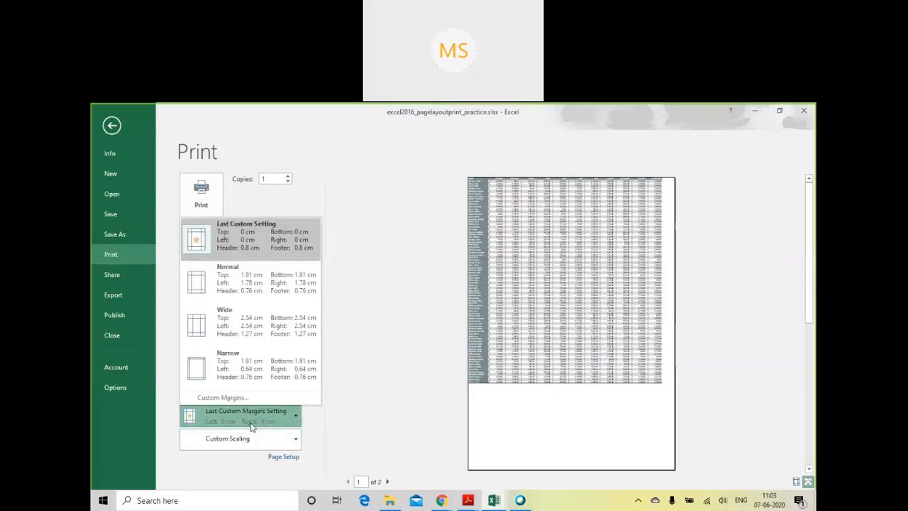
{"action": "left_click", "coordinate": [241, 397]}
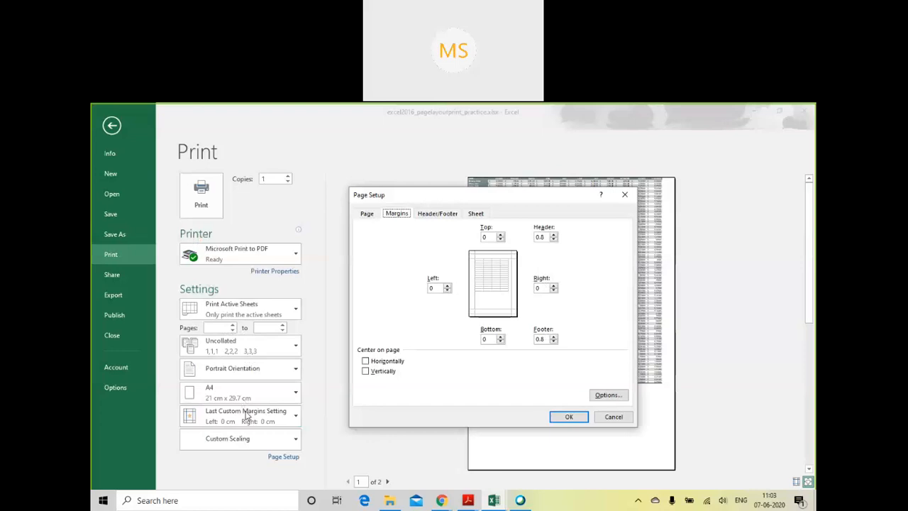
{"action": "left_click", "coordinate": [614, 418]}
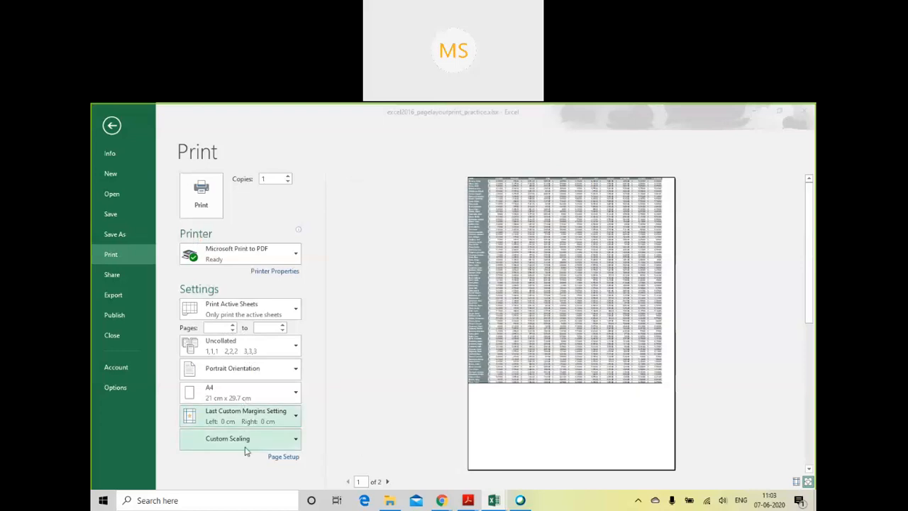
- Apply the Narrow margins preset to the printout
{"action": "left_click", "coordinate": [254, 426]}
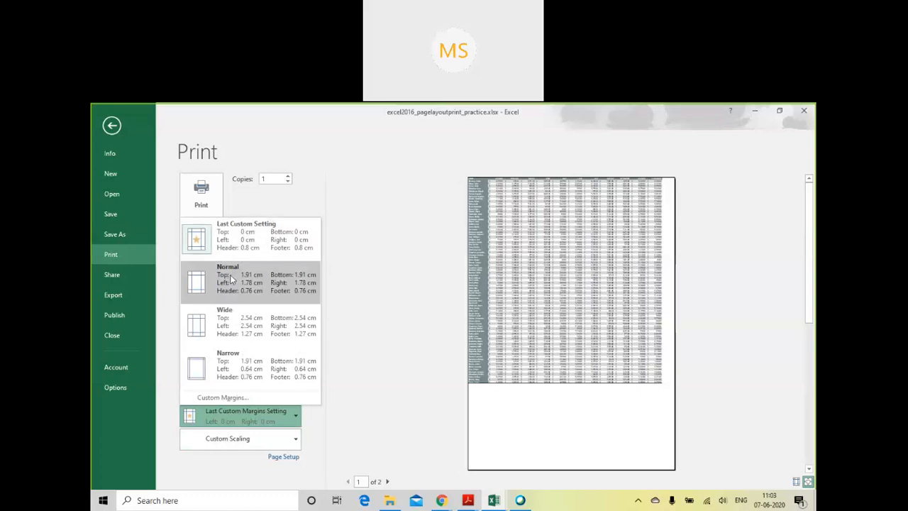
{"action": "left_click", "coordinate": [230, 358]}
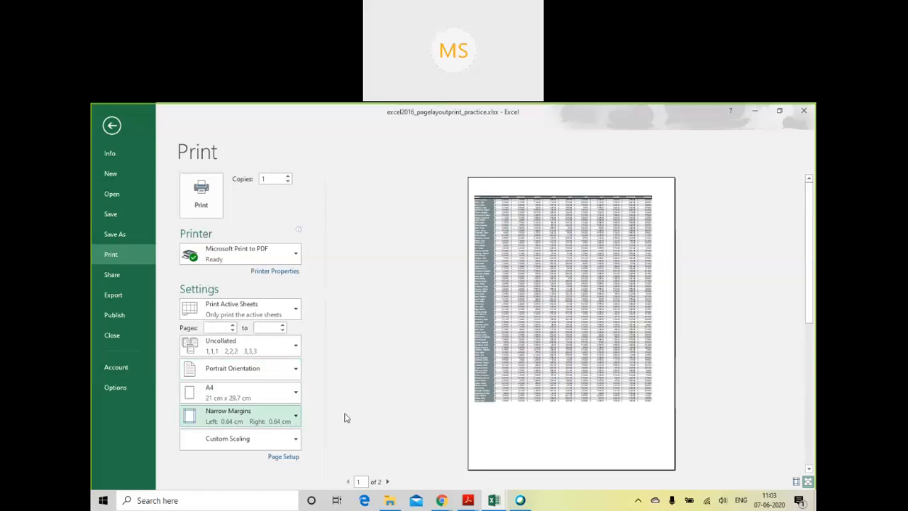
{"action": "left_click", "coordinate": [289, 422]}
{"action": "left_click", "coordinate": [389, 422]}
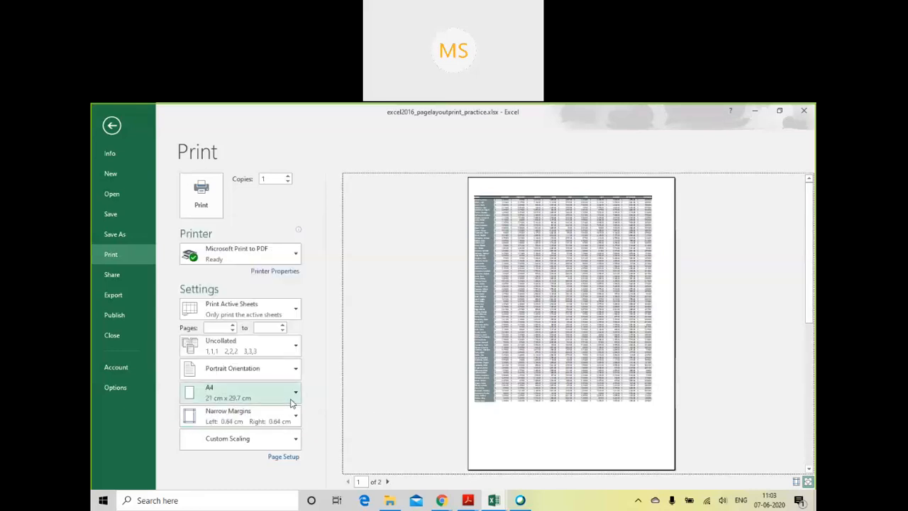
- Review the available page orientation and collation options for the printout
{"action": "left_click", "coordinate": [291, 375]}
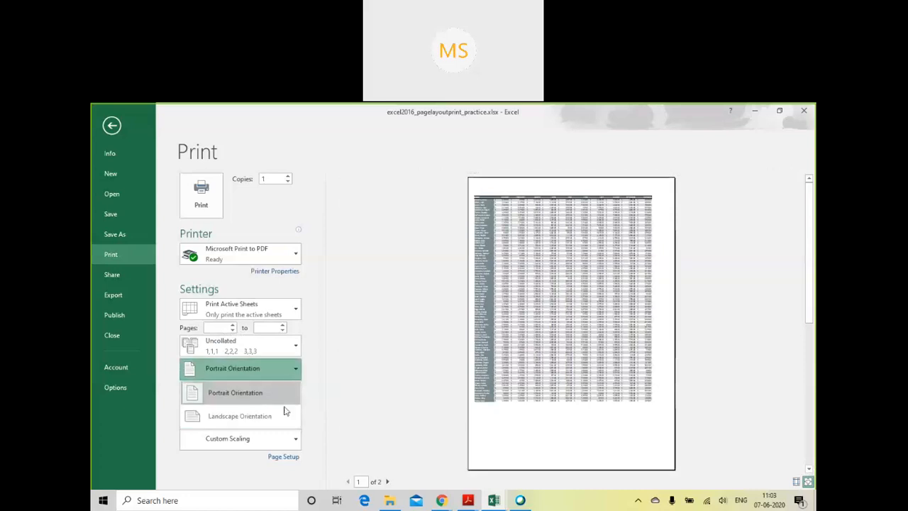
{"action": "left_click", "coordinate": [331, 356]}
{"action": "left_click", "coordinate": [272, 345]}
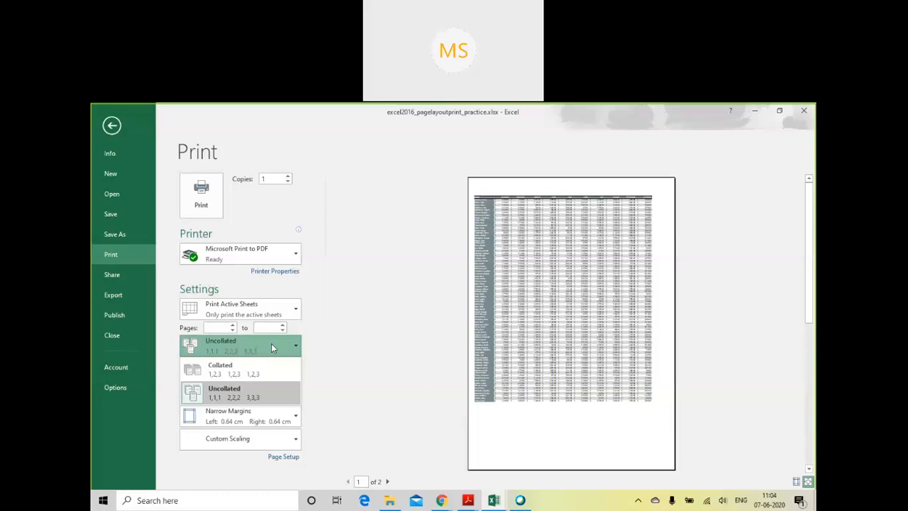
- Leave the print view, switch to the West Coast sheet and look through its rows
{"action": "left_click", "coordinate": [383, 253]}
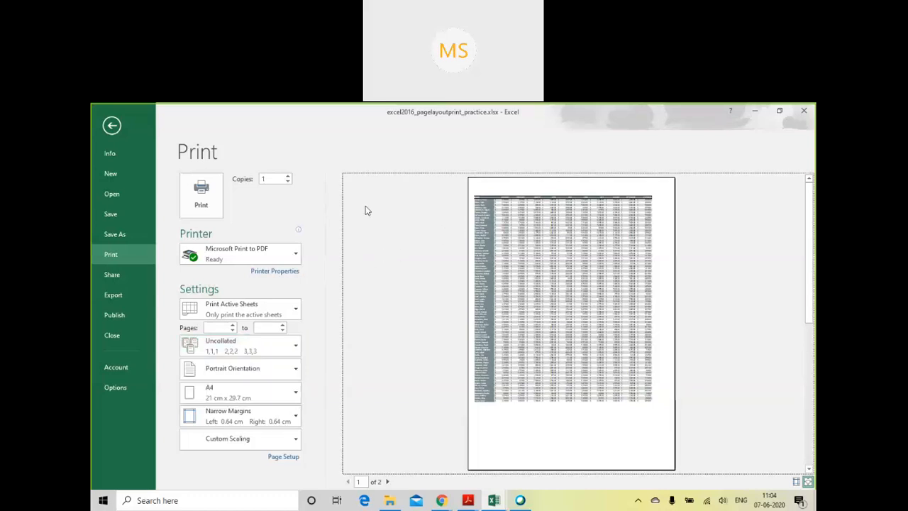
{"action": "left_click", "coordinate": [105, 128]}
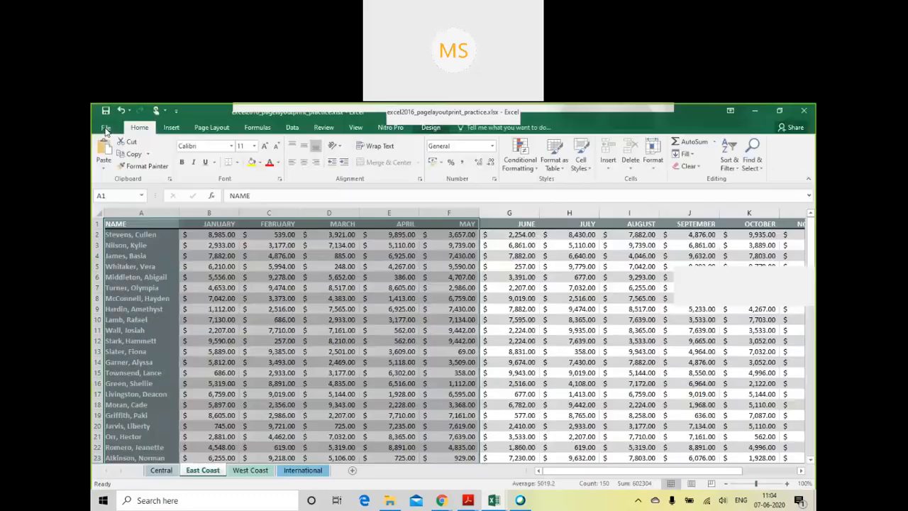
{"action": "left_click", "coordinate": [250, 470]}
{"action": "scroll", "coordinate": [444, 338], "scroll_direction": "down", "scroll_amount": 8}
{"action": "scroll", "coordinate": [444, 337], "scroll_direction": "up", "scroll_amount": 7}
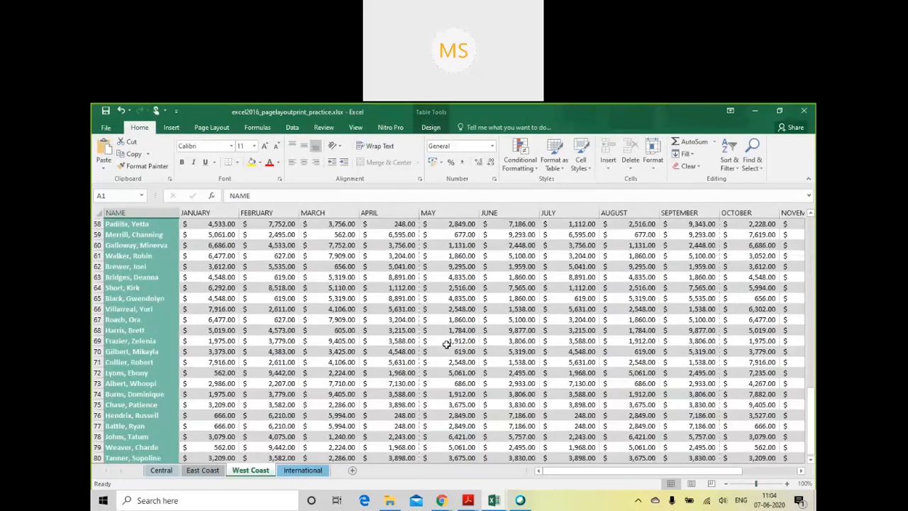
{"action": "scroll", "coordinate": [446, 345], "scroll_direction": "up", "scroll_amount": 1}
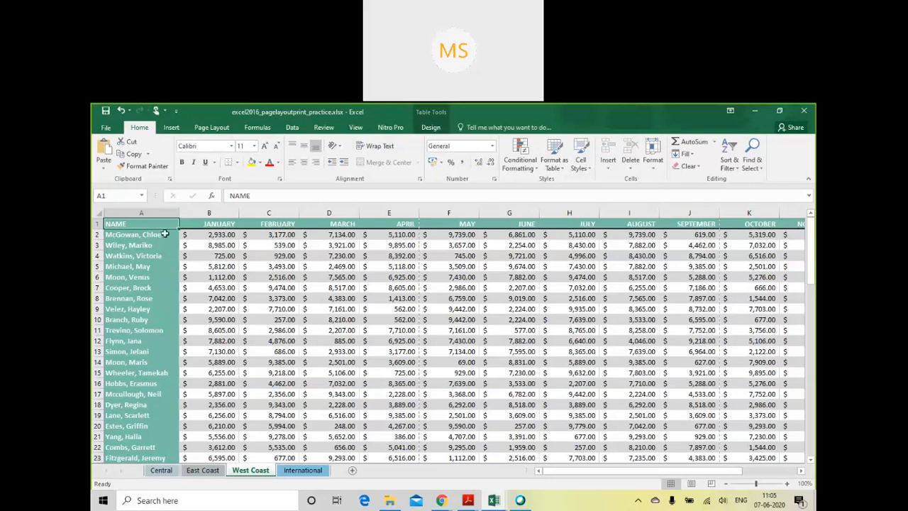
- Highlight the name column and the header row of the West Coast table
{"action": "key", "text": "ctrl+shift+Down"}
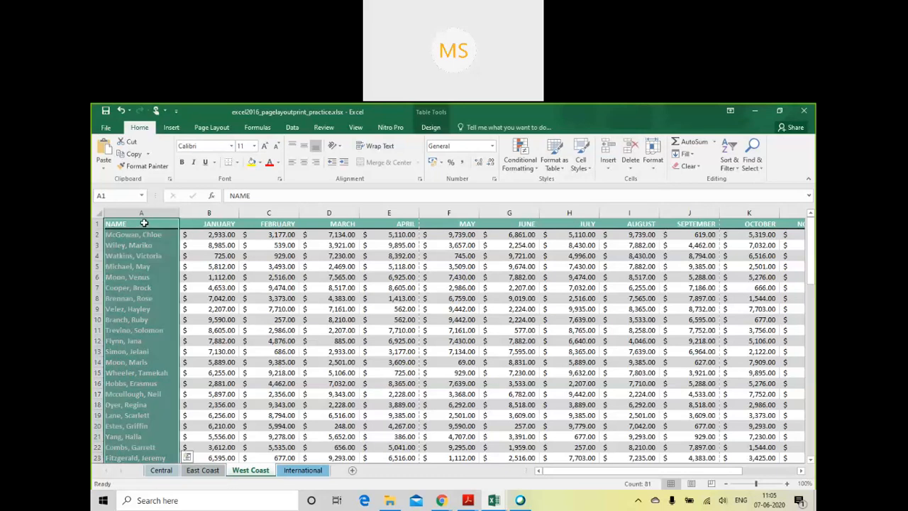
{"action": "left_click", "coordinate": [140, 224]}
{"action": "left_click", "coordinate": [98, 223]}
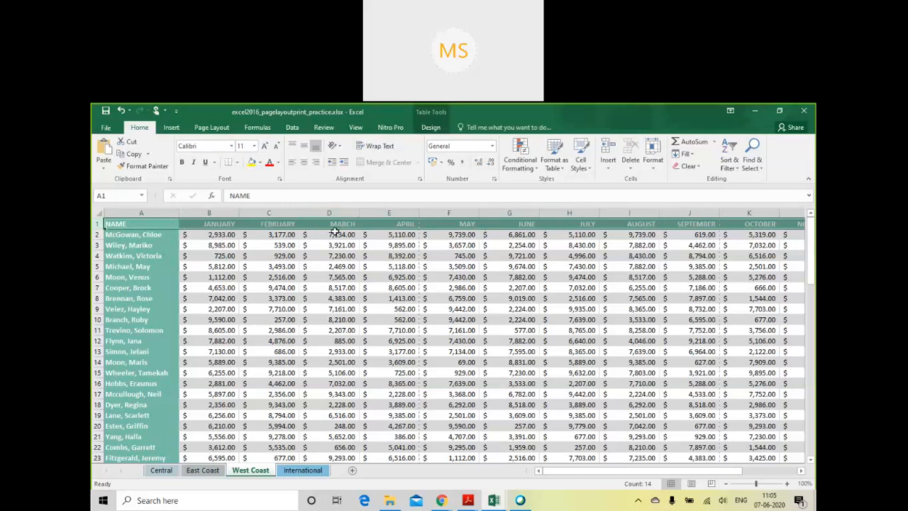
- Open the print titles settings for the West Coast sheet and reposition the dialog
{"action": "left_click", "coordinate": [356, 127]}
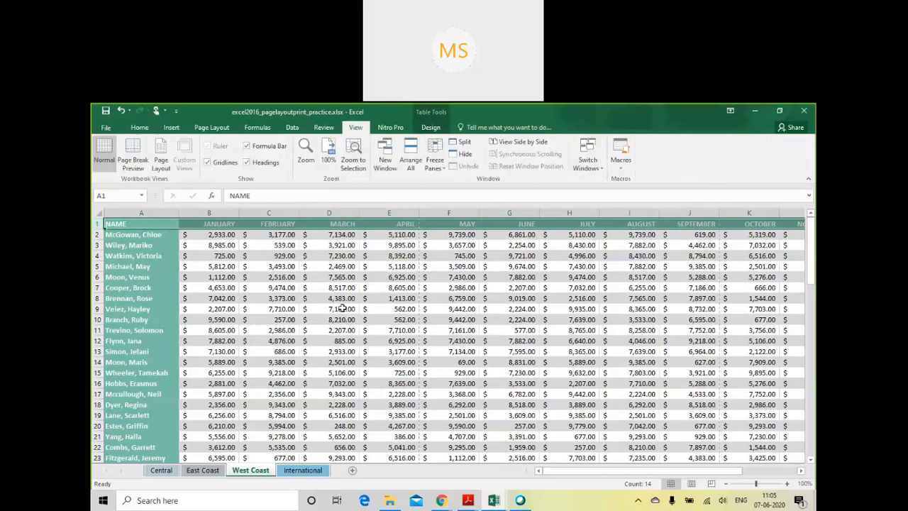
{"action": "left_click", "coordinate": [324, 127]}
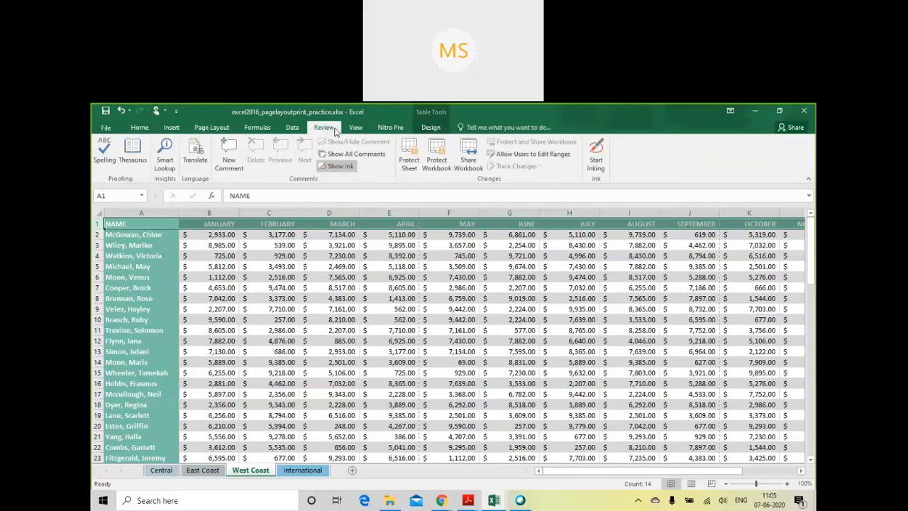
{"action": "left_click", "coordinate": [354, 129]}
{"action": "left_click", "coordinate": [213, 129]}
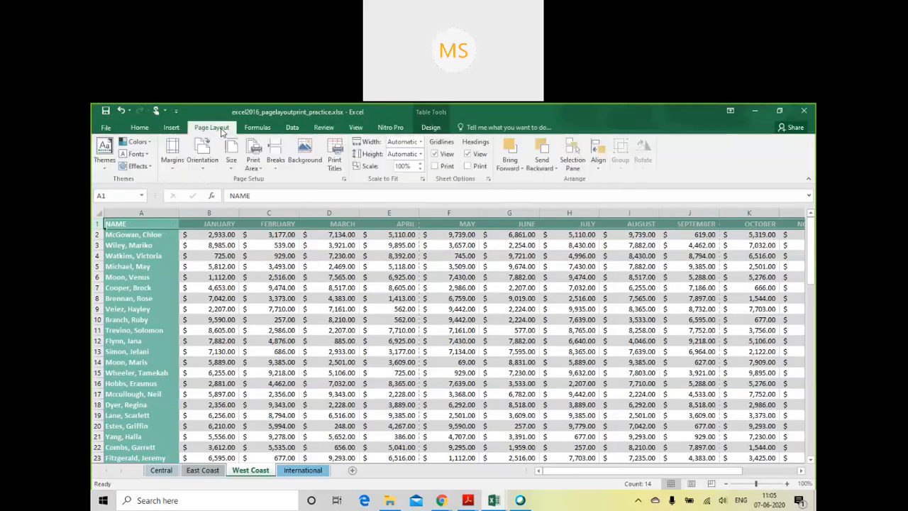
{"action": "left_click", "coordinate": [256, 287]}
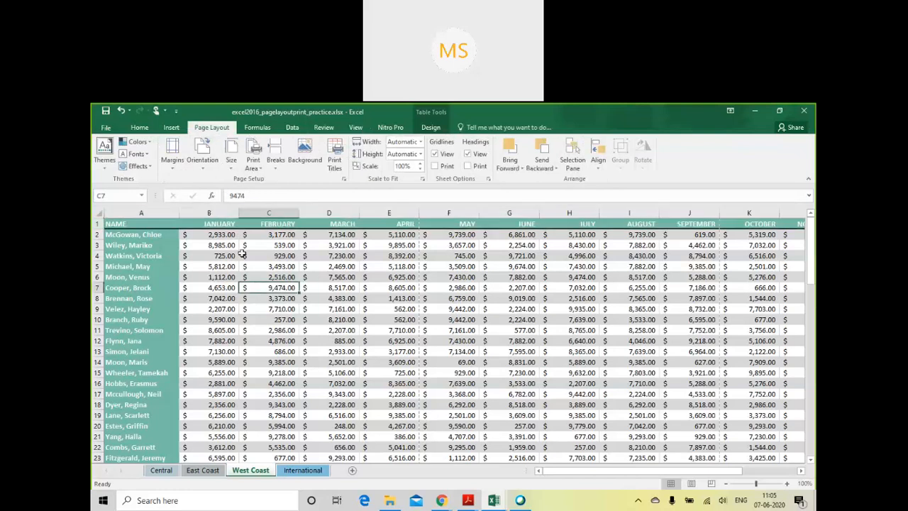
{"action": "left_click", "coordinate": [218, 308]}
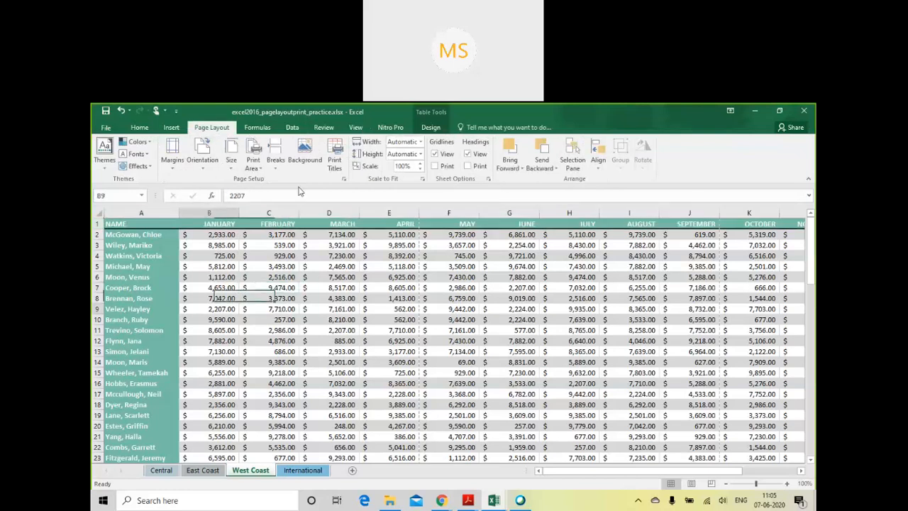
{"action": "left_click", "coordinate": [341, 166]}
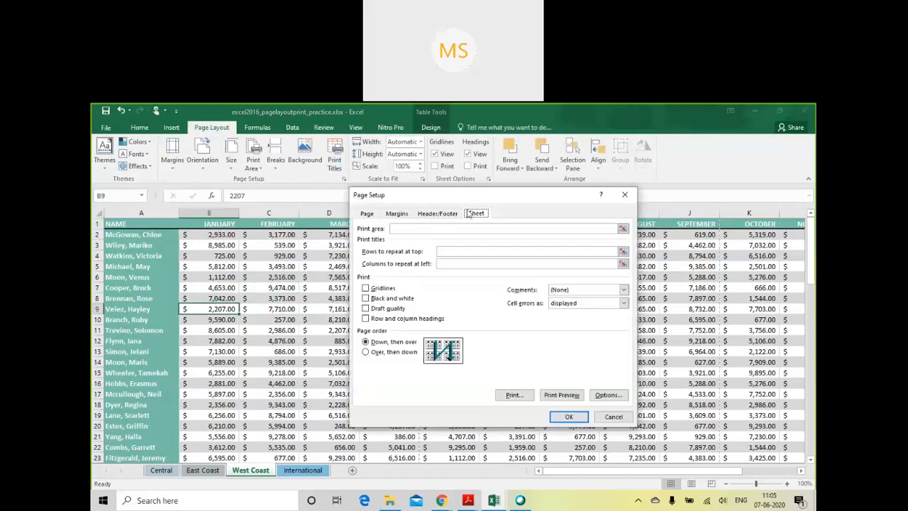
{"action": "left_click_drag", "start_coordinate": [426, 202], "coordinate": [476, 197]}
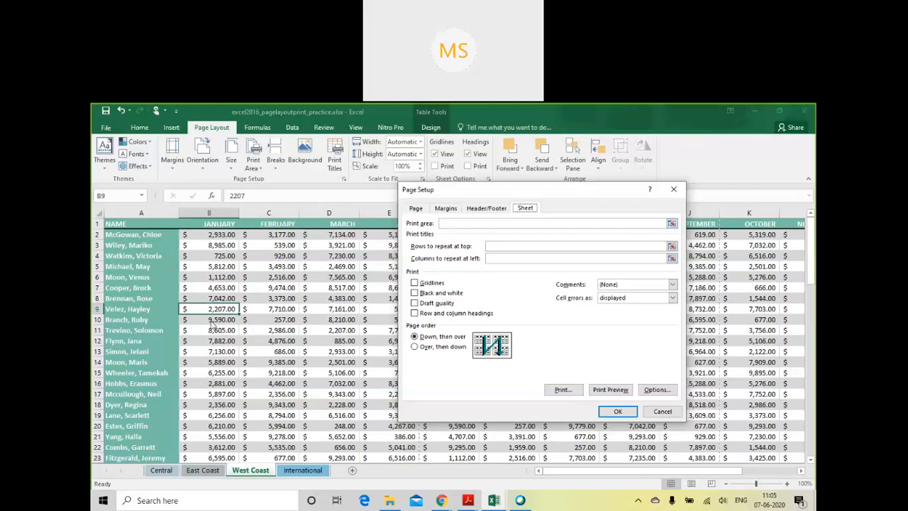
- Try the range C5:I22 as the print area in the page setup and clear it again
{"action": "left_click", "coordinate": [671, 224]}
{"action": "left_click_drag", "start_coordinate": [274, 267], "coordinate": [453, 384]}
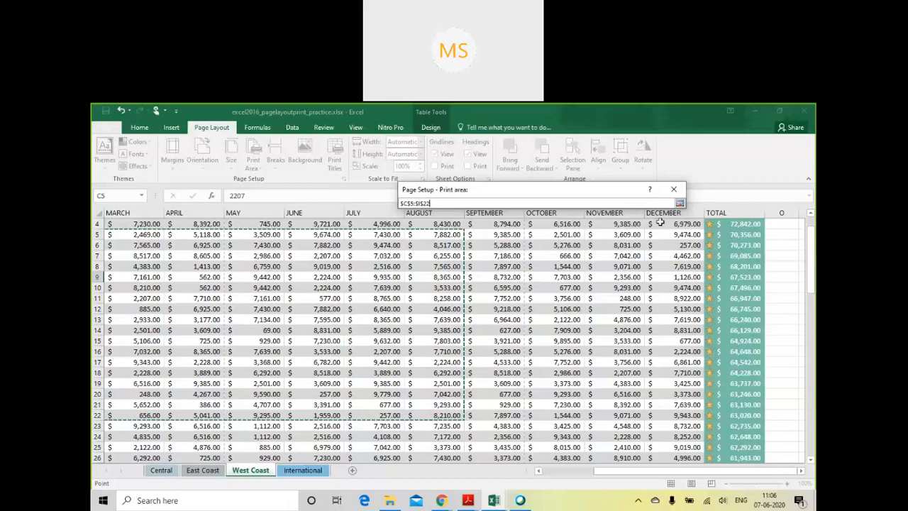
{"action": "left_click", "coordinate": [680, 191]}
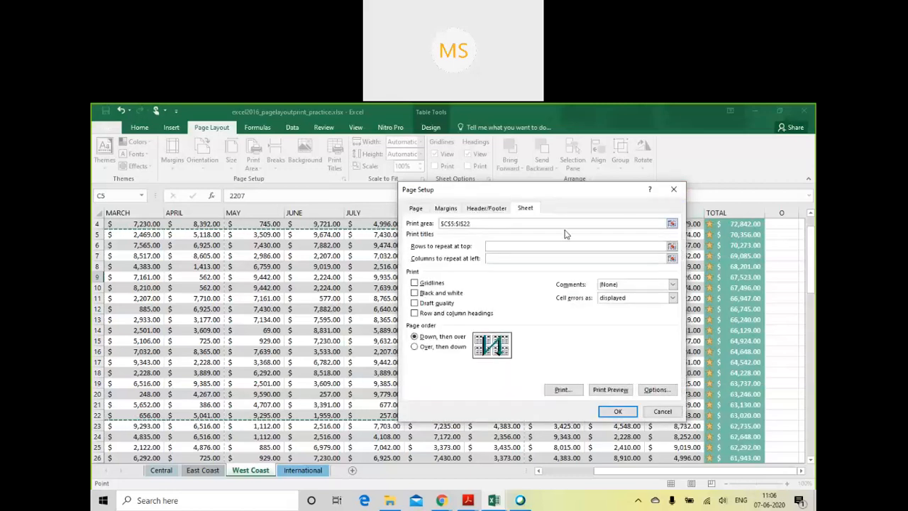
{"action": "left_click", "coordinate": [440, 224]}
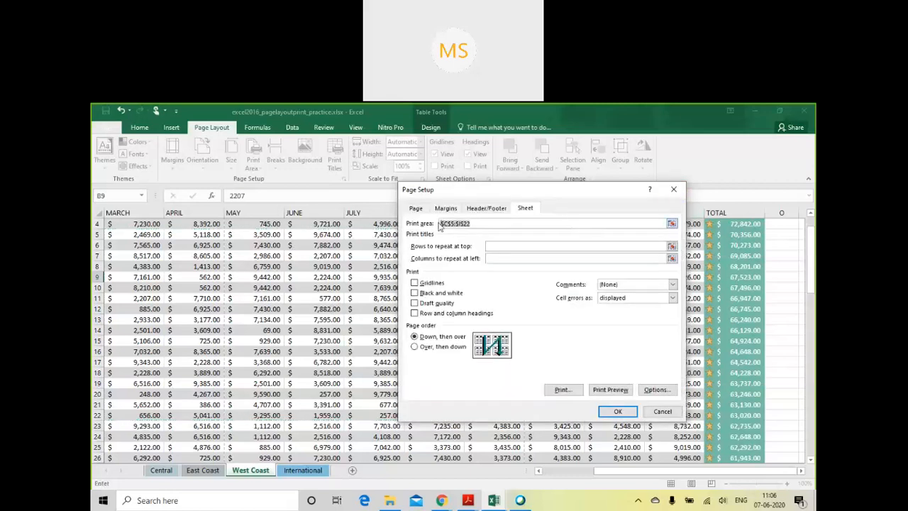
{"action": "key", "text": "Delete"}
{"action": "left_click_drag", "start_coordinate": [627, 473], "coordinate": [543, 456]}
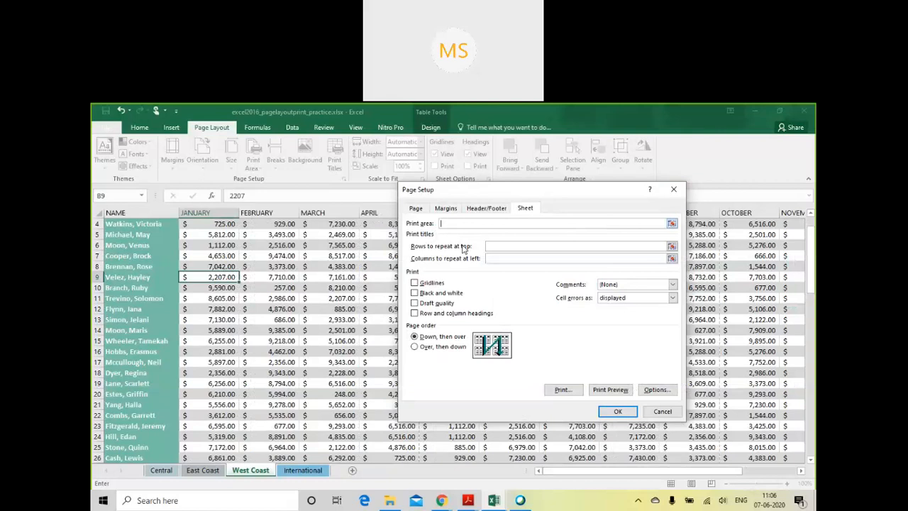
{"action": "left_click", "coordinate": [94, 214]}
{"action": "scroll", "coordinate": [152, 268], "scroll_direction": "up", "scroll_amount": 1}
{"action": "left_click", "coordinate": [504, 245]}
{"action": "left_click", "coordinate": [488, 225]}
{"action": "left_click_drag", "start_coordinate": [488, 227], "coordinate": [424, 226]}
{"action": "key", "text": "Delete"}
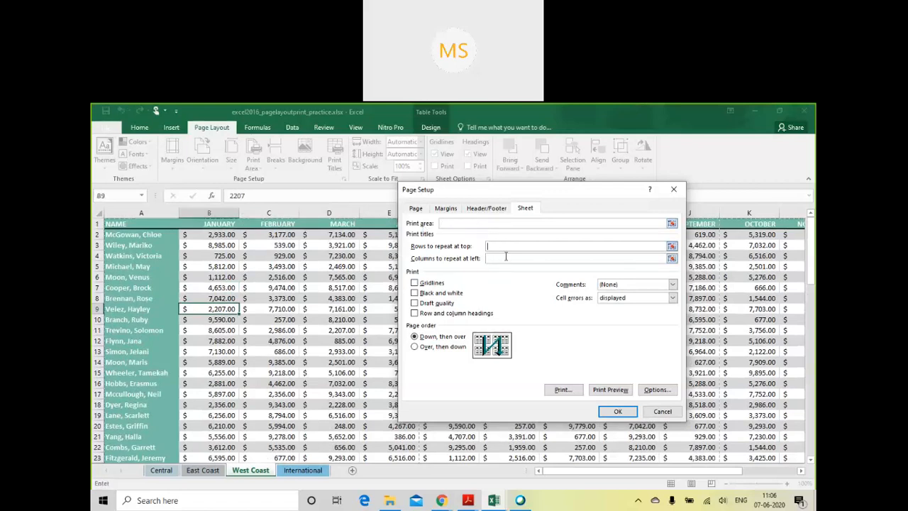
- Set row 1 to repeat at the top and column A to repeat at the left of every printed page, and apply
{"action": "left_click", "coordinate": [99, 224]}
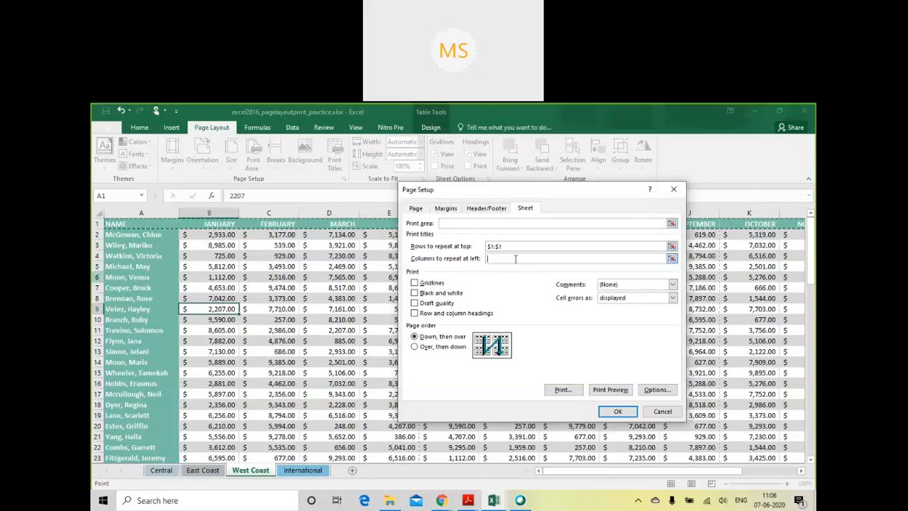
{"action": "left_click", "coordinate": [144, 214]}
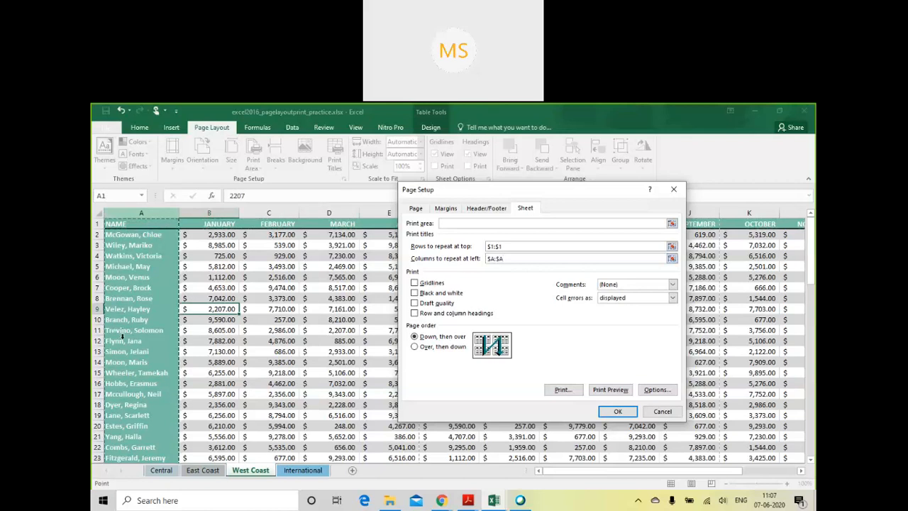
{"action": "left_click", "coordinate": [614, 415]}
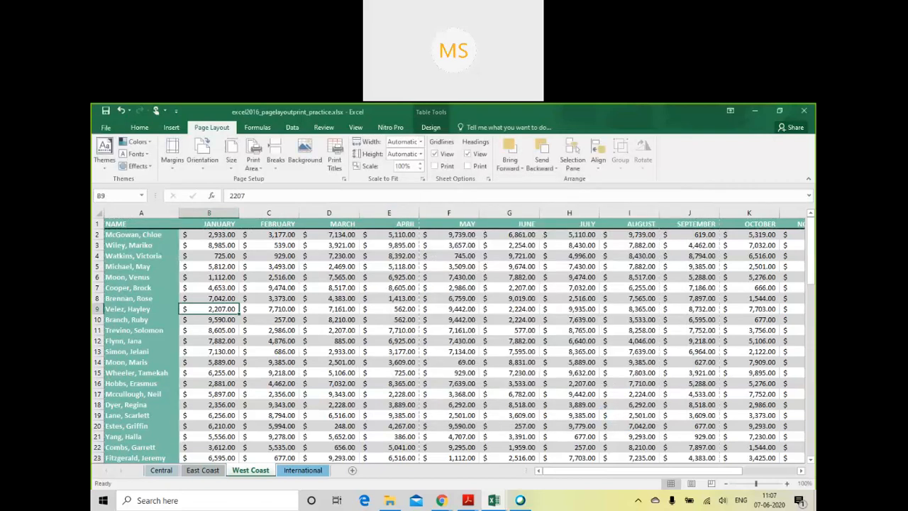
- Examine the repeated header row and name column across the printout's pages in the print preview, and return to the sheet
{"action": "left_click", "coordinate": [106, 128]}
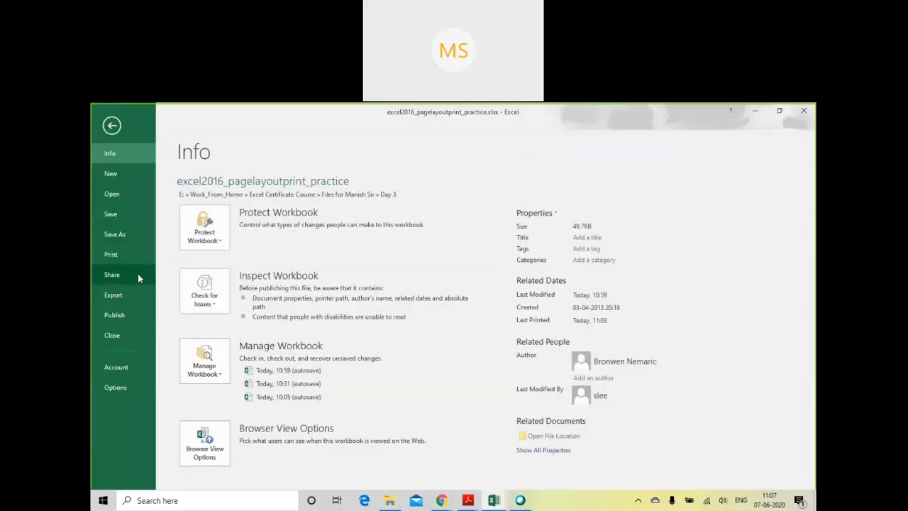
{"action": "left_click", "coordinate": [133, 256]}
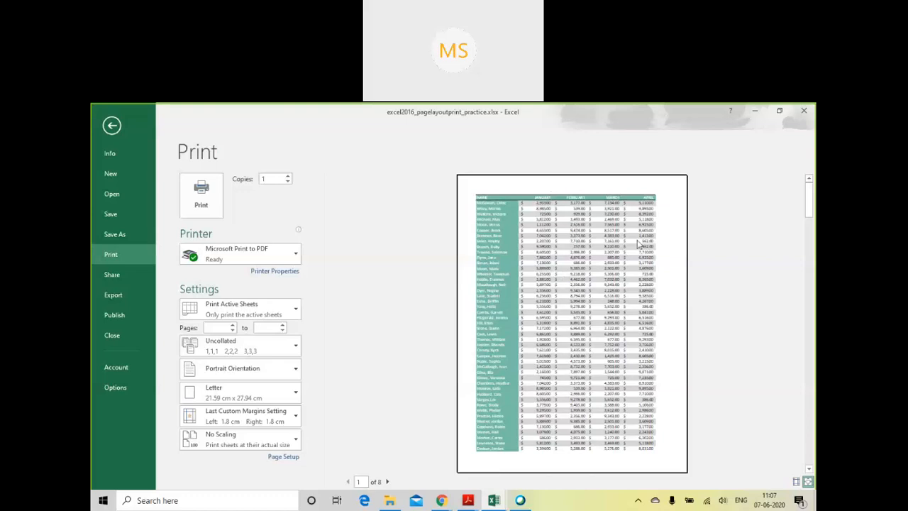
{"action": "left_click", "coordinate": [388, 482]}
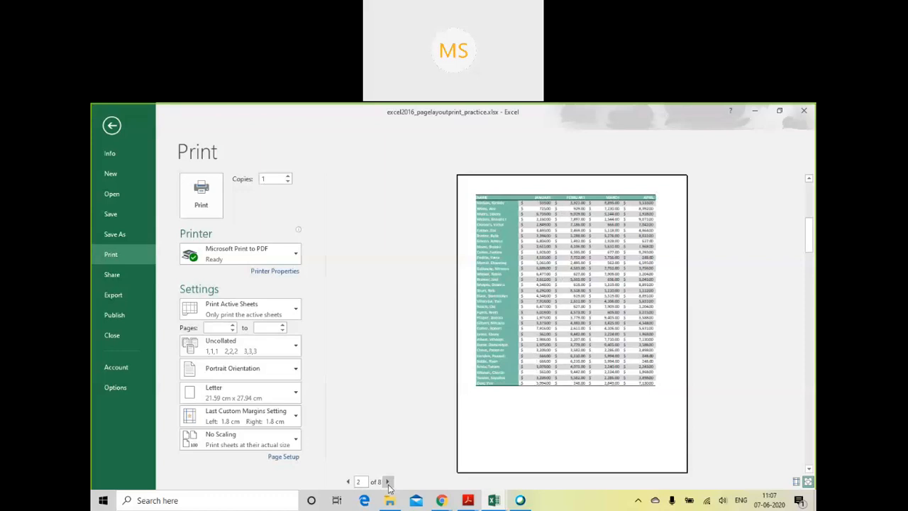
{"action": "left_click", "coordinate": [387, 482]}
{"action": "left_click", "coordinate": [387, 482]}
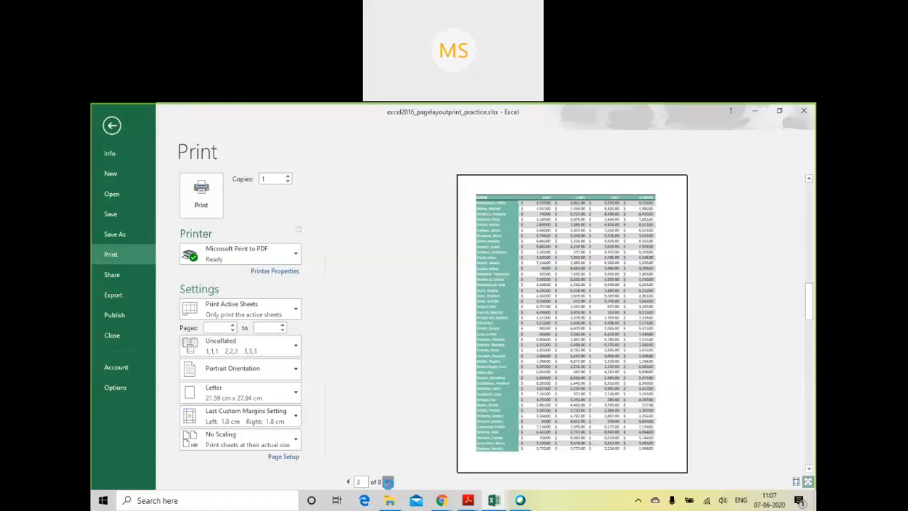
{"action": "left_click", "coordinate": [387, 482]}
{"action": "left_click", "coordinate": [387, 482]}
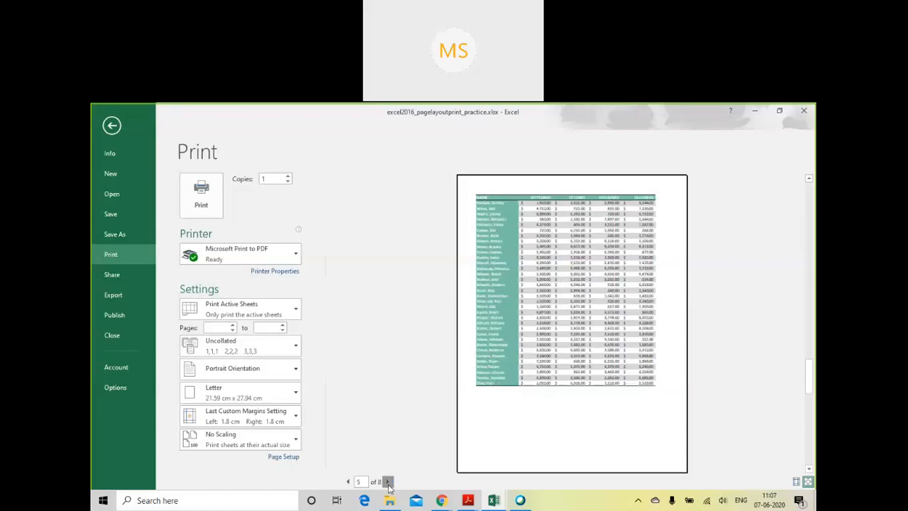
{"action": "left_click", "coordinate": [387, 482]}
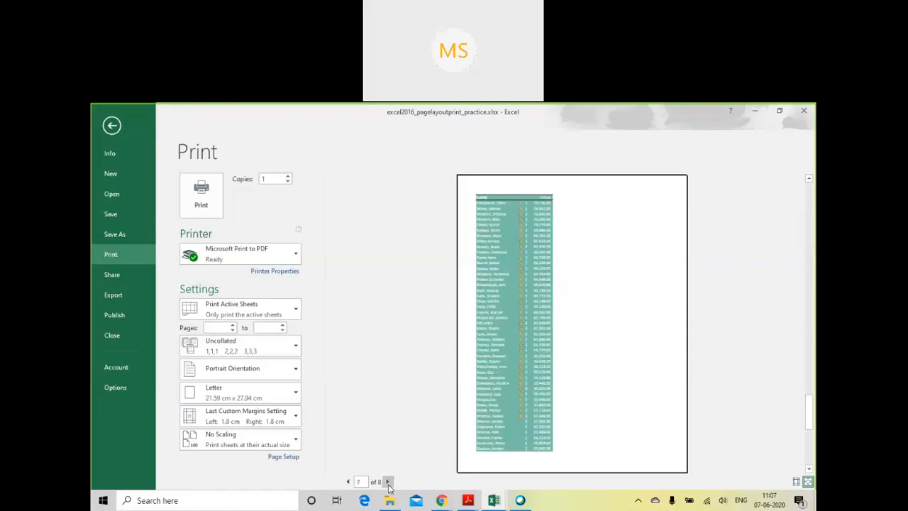
{"action": "left_click", "coordinate": [387, 482]}
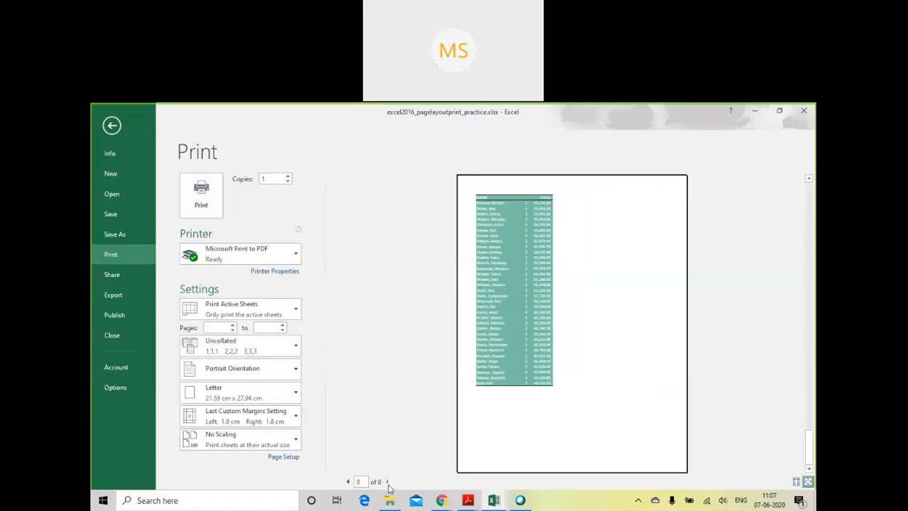
{"action": "left_click", "coordinate": [348, 482]}
{"action": "left_click", "coordinate": [348, 482]}
{"action": "left_click", "coordinate": [349, 482]}
{"action": "left_click", "coordinate": [348, 482]}
{"action": "left_click", "coordinate": [348, 482]}
{"action": "left_click", "coordinate": [349, 482]}
{"action": "left_click", "coordinate": [348, 482]}
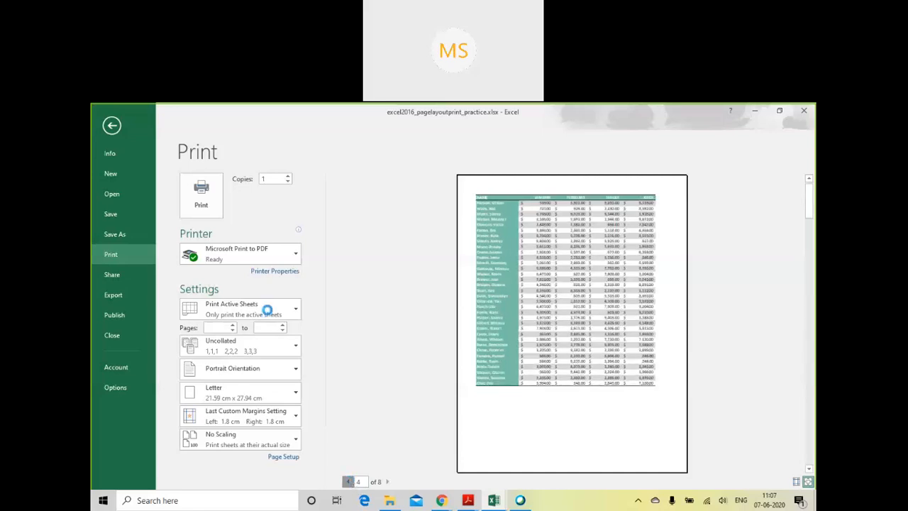
{"action": "left_click", "coordinate": [112, 125]}
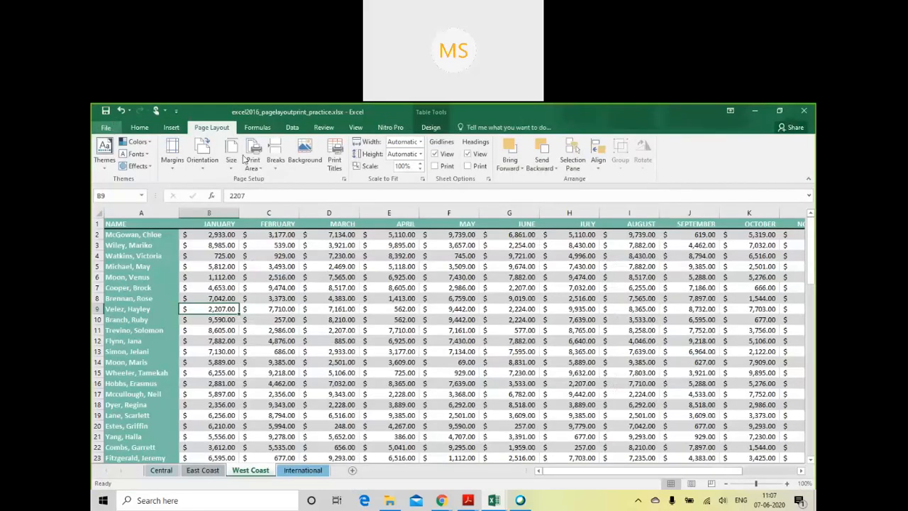
- Clear the columns to repeat at left from the print titles and apply the page setup
{"action": "left_click", "coordinate": [335, 163]}
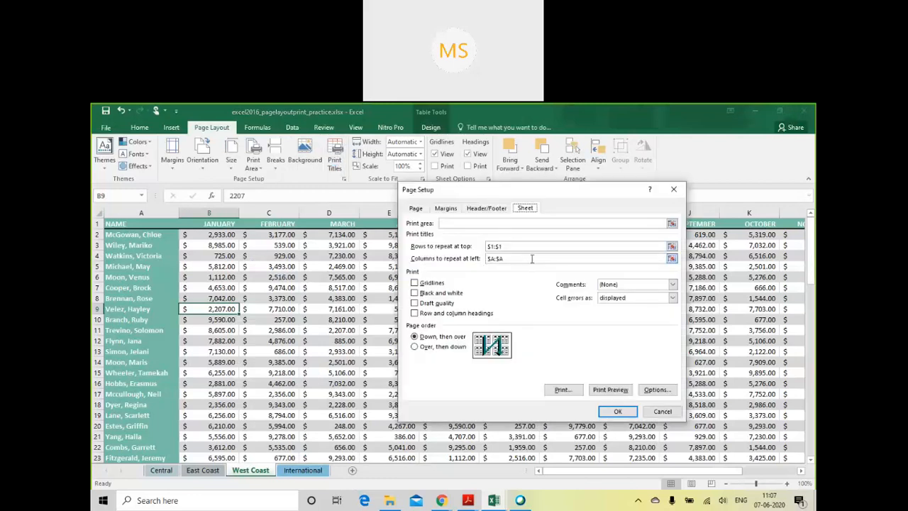
{"action": "left_click_drag", "start_coordinate": [511, 259], "coordinate": [479, 259]}
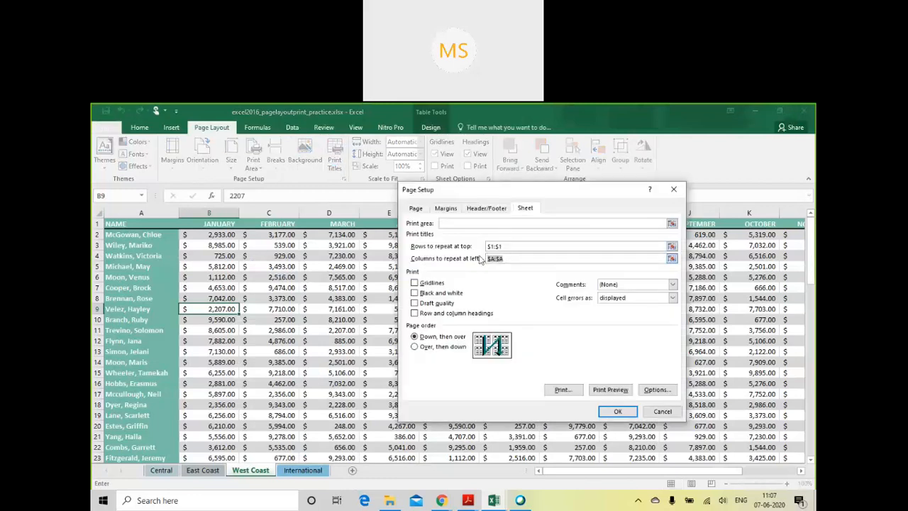
{"action": "key", "text": "Delete"}
{"action": "left_click", "coordinate": [619, 412]}
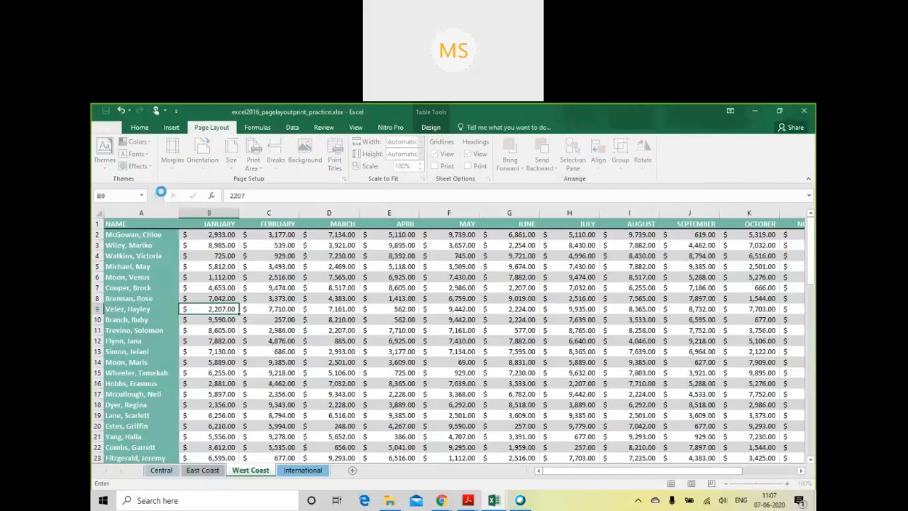
- Examine all pages of the West Coast sheet in the print preview to check the repeated header row
{"action": "left_click", "coordinate": [105, 127]}
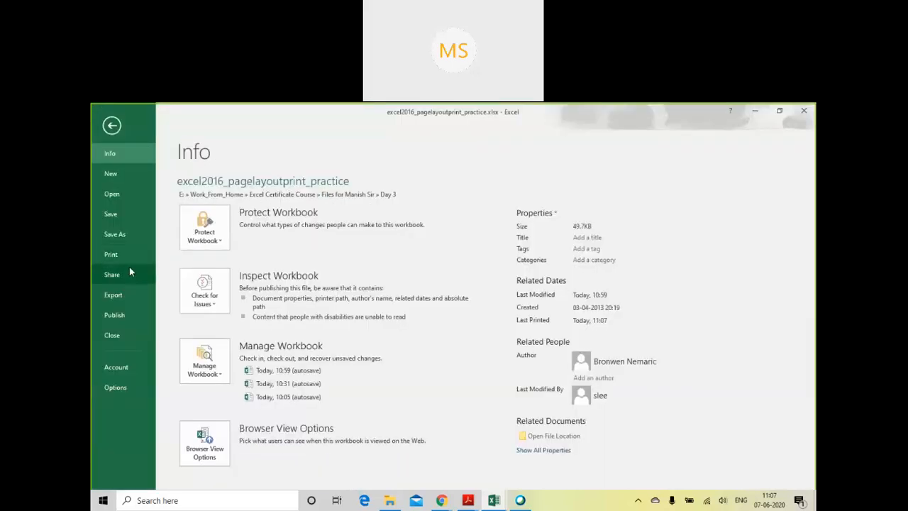
{"action": "left_click", "coordinate": [127, 257]}
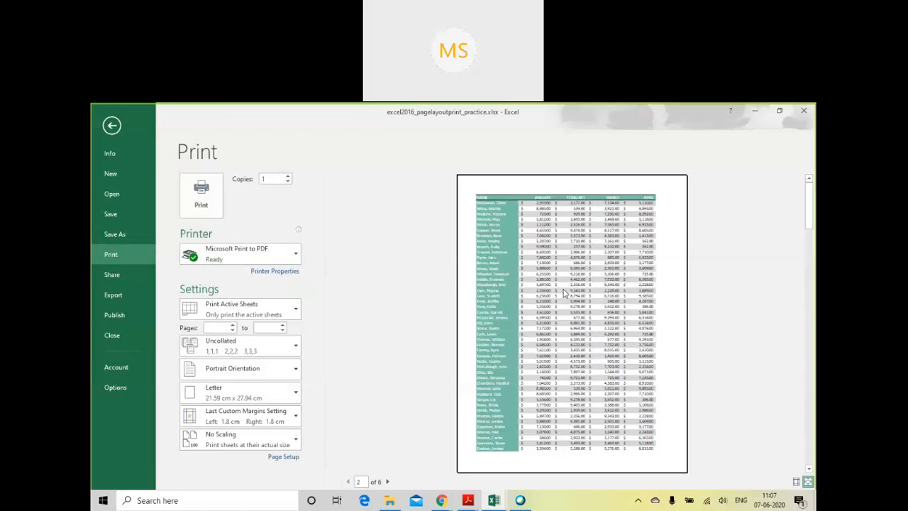
{"action": "scroll", "coordinate": [566, 293], "scroll_direction": "down", "scroll_amount": 3}
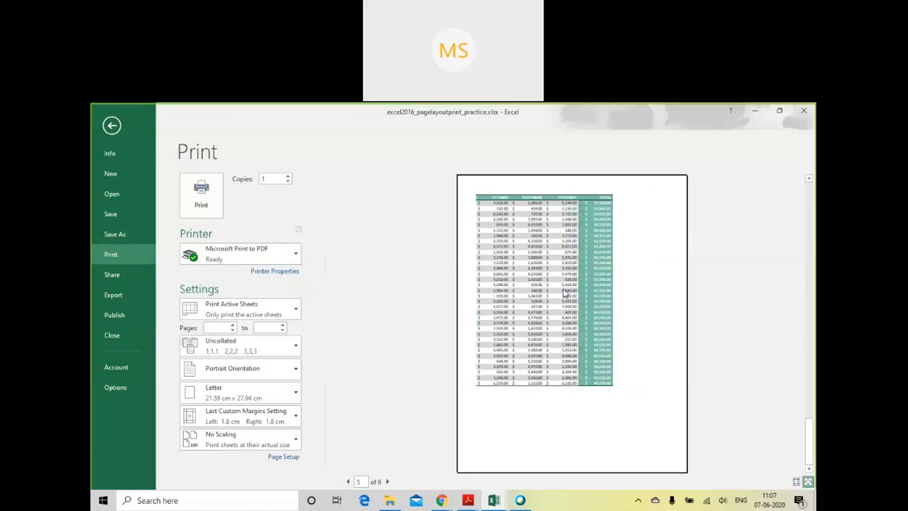
{"action": "scroll", "coordinate": [548, 348], "scroll_direction": "up", "scroll_amount": 1}
{"action": "scroll", "coordinate": [548, 348], "scroll_direction": "up", "scroll_amount": 4}
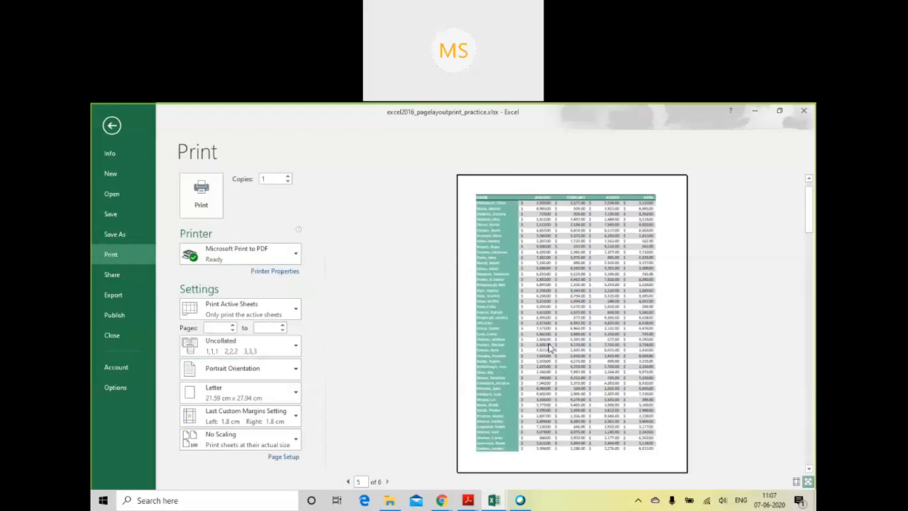
- Compare the Fit All Columns and Fit All Rows on One Page scaling, keep Fit All Columns on One Page, and return to the sheet
{"action": "left_click", "coordinate": [287, 445]}
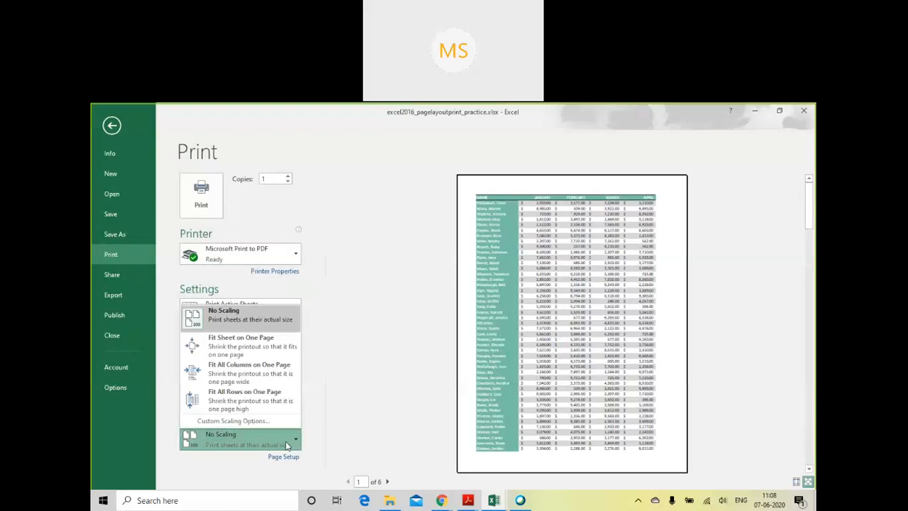
{"action": "left_click", "coordinate": [262, 374]}
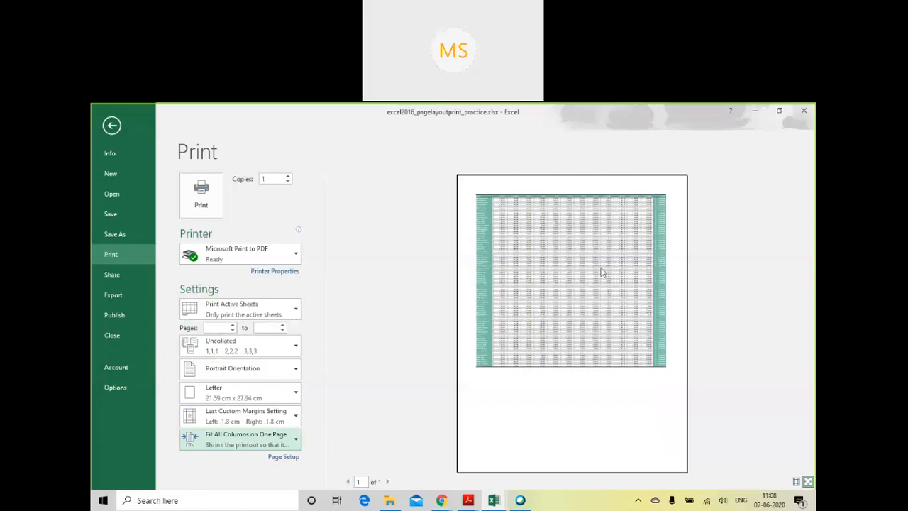
{"action": "left_click", "coordinate": [277, 441]}
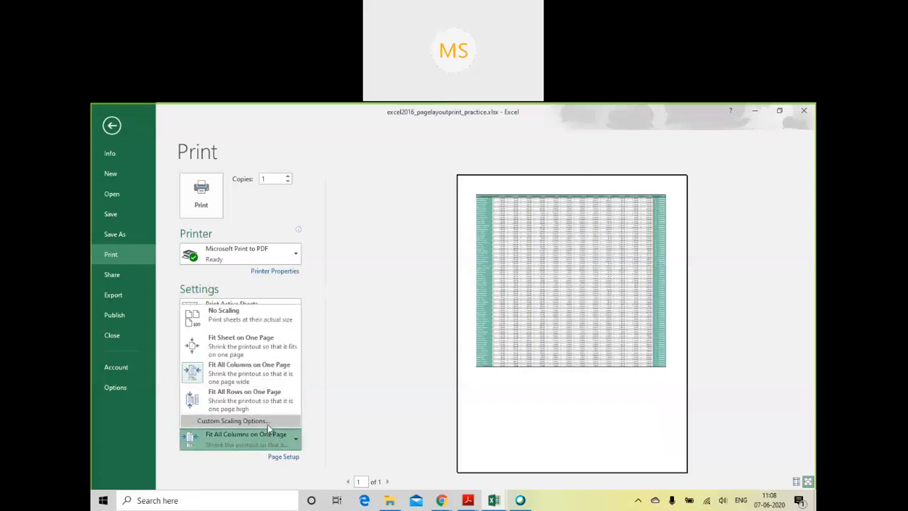
{"action": "left_click", "coordinate": [260, 396]}
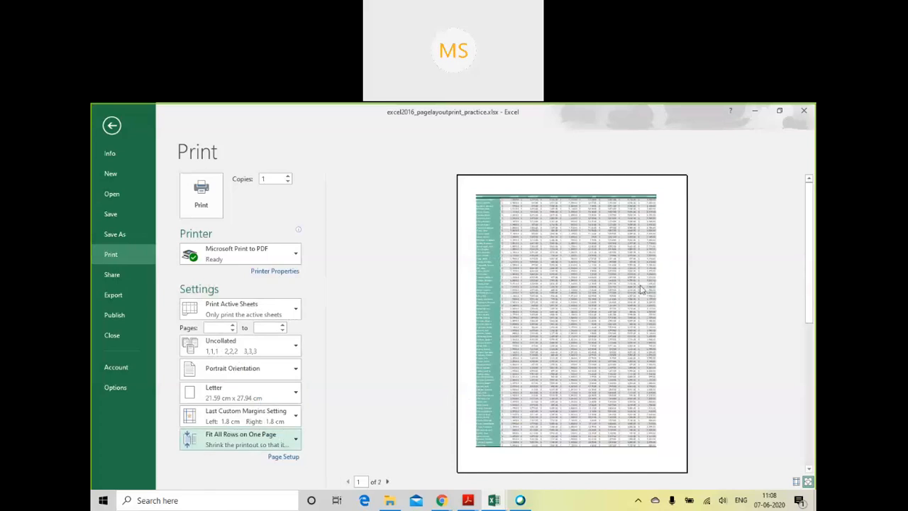
{"action": "left_click", "coordinate": [268, 447]}
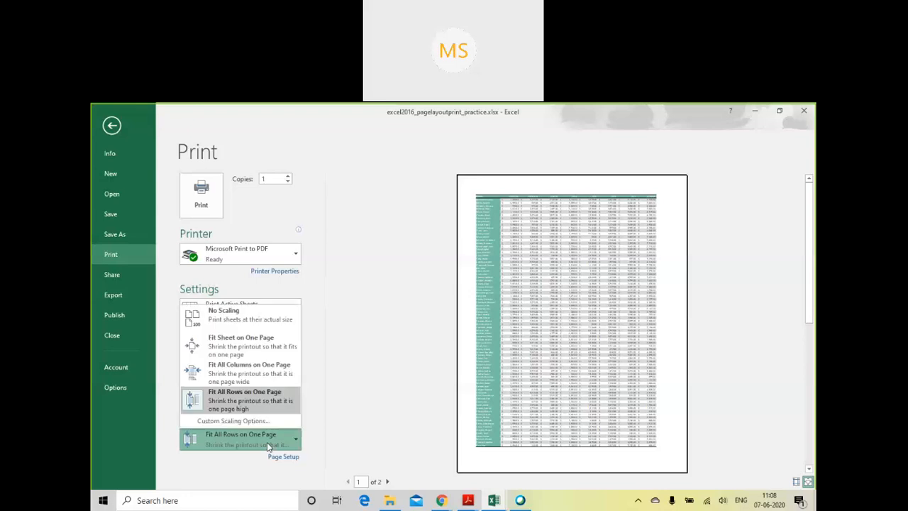
{"action": "left_click", "coordinate": [266, 375]}
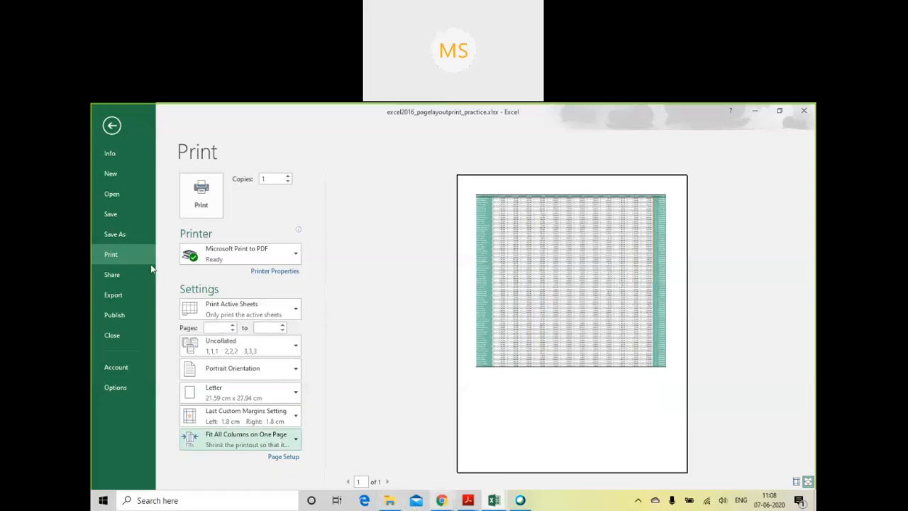
{"action": "left_click", "coordinate": [112, 125]}
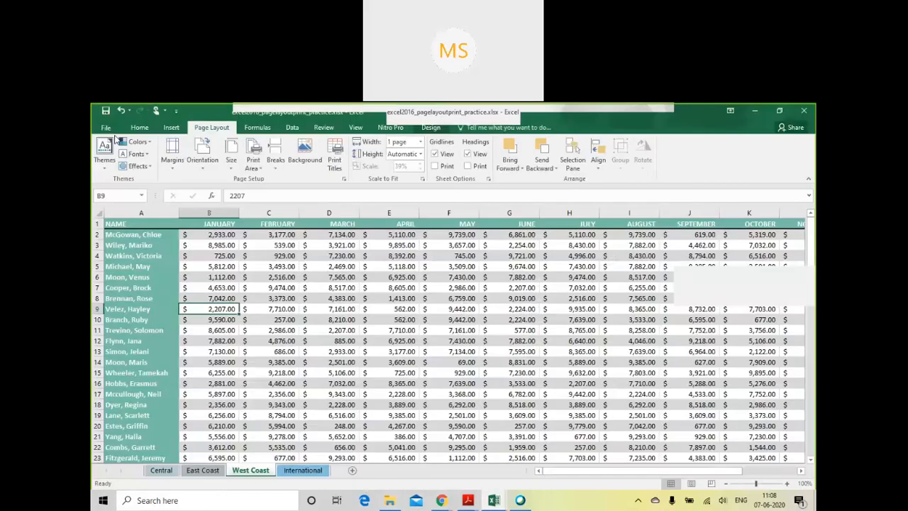
- Look through the International, West Coast and East Coast sheets to compare their lengths, and return to the start of West Coast
{"action": "left_click", "coordinate": [303, 470]}
{"action": "scroll", "coordinate": [362, 405], "scroll_direction": "down", "scroll_amount": 20}
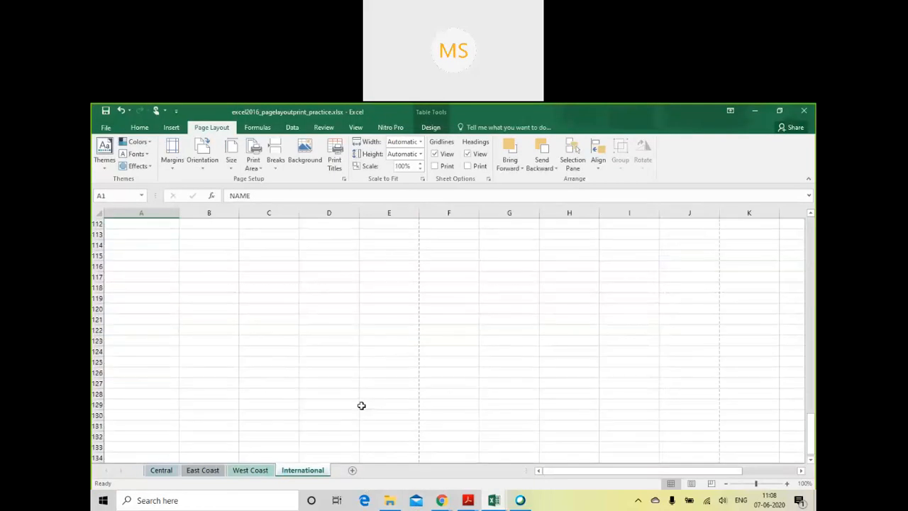
{"action": "scroll", "coordinate": [361, 405], "scroll_direction": "up", "scroll_amount": 9}
{"action": "scroll", "coordinate": [362, 405], "scroll_direction": "up", "scroll_amount": 18}
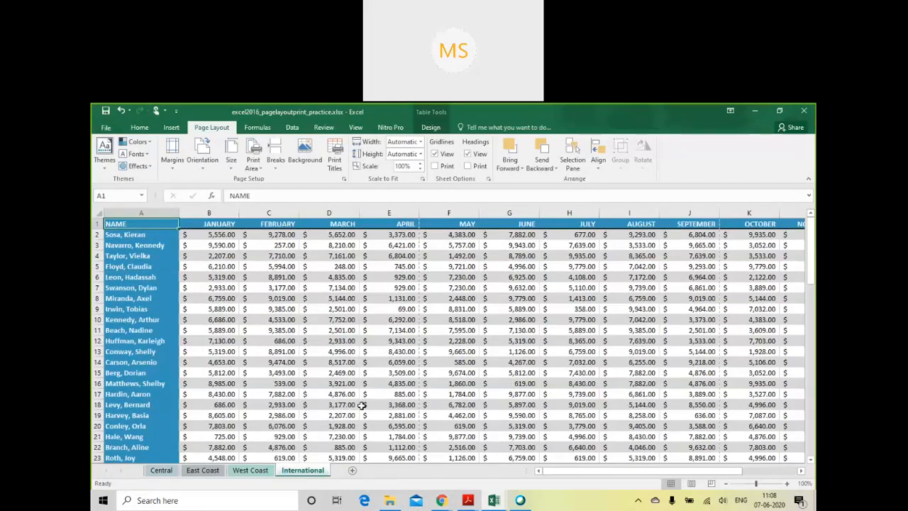
{"action": "left_click", "coordinate": [251, 471]}
{"action": "scroll", "coordinate": [449, 329], "scroll_direction": "down", "scroll_amount": 20}
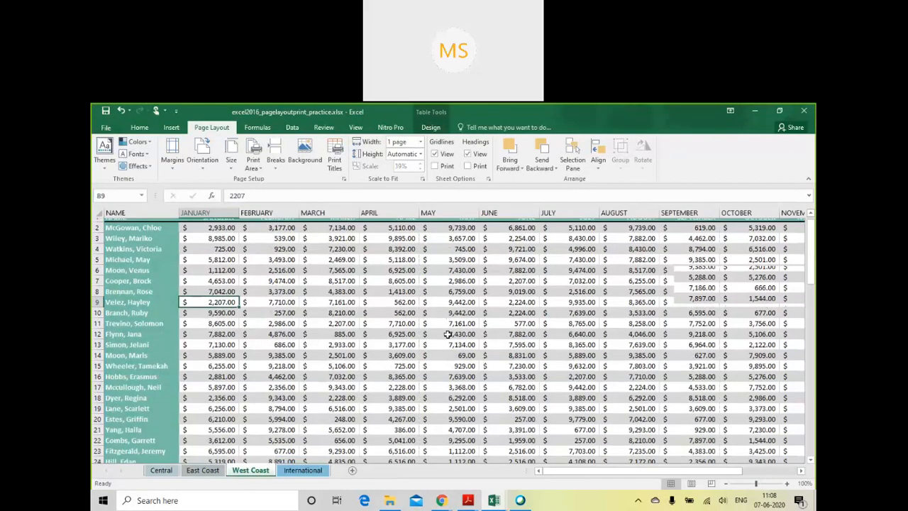
{"action": "scroll", "coordinate": [364, 374], "scroll_direction": "up", "scroll_amount": 20}
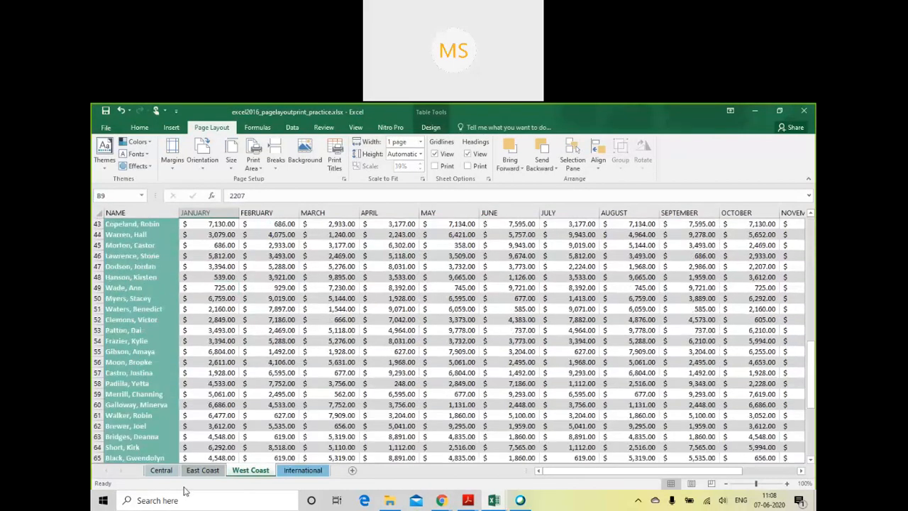
{"action": "left_click", "coordinate": [202, 470]}
{"action": "scroll", "coordinate": [398, 365], "scroll_direction": "down", "scroll_amount": 14}
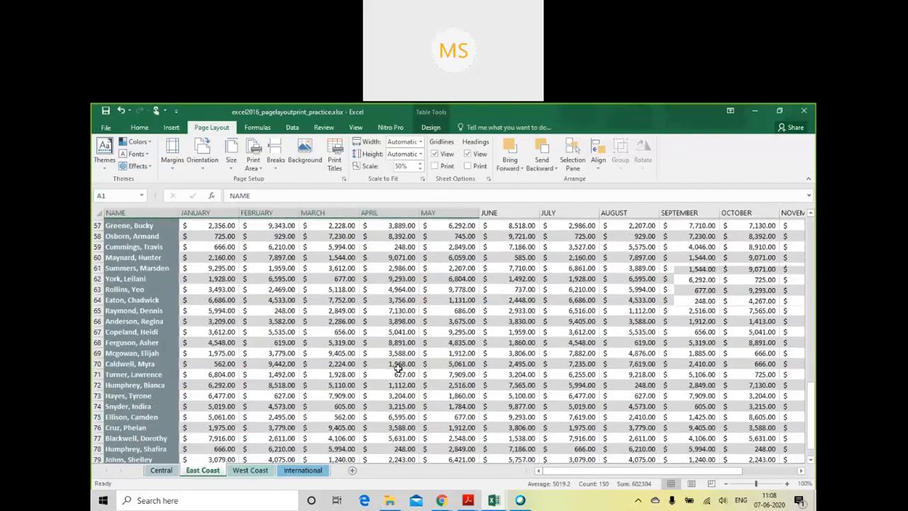
{"action": "scroll", "coordinate": [398, 370], "scroll_direction": "up", "scroll_amount": 20}
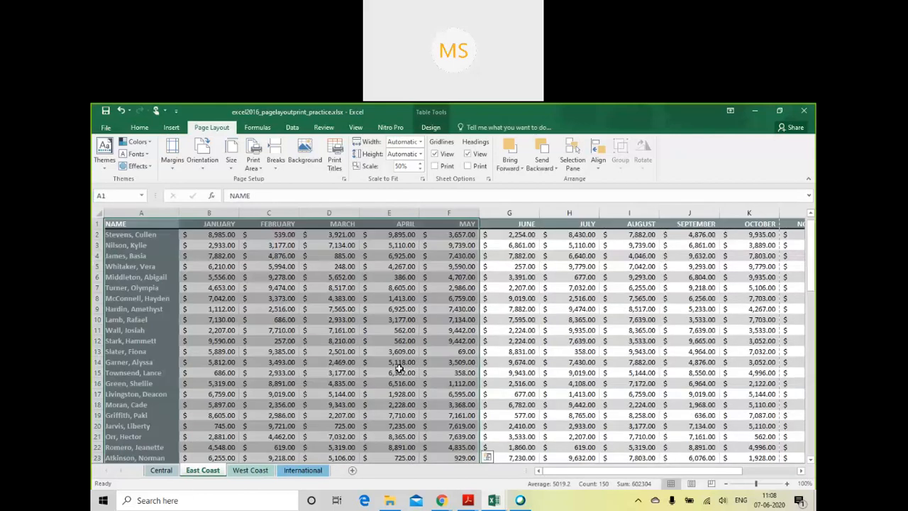
{"action": "left_click", "coordinate": [255, 472]}
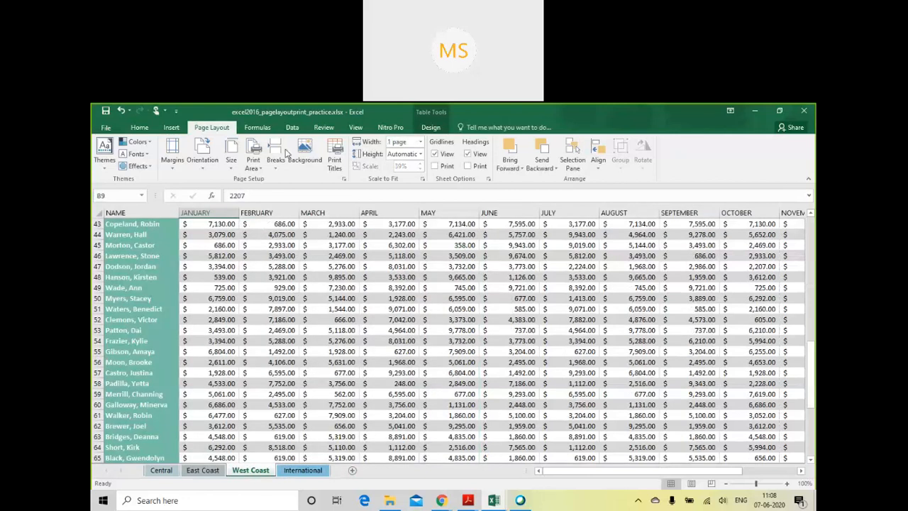
{"action": "scroll", "coordinate": [379, 349], "scroll_direction": "up", "scroll_amount": 5}
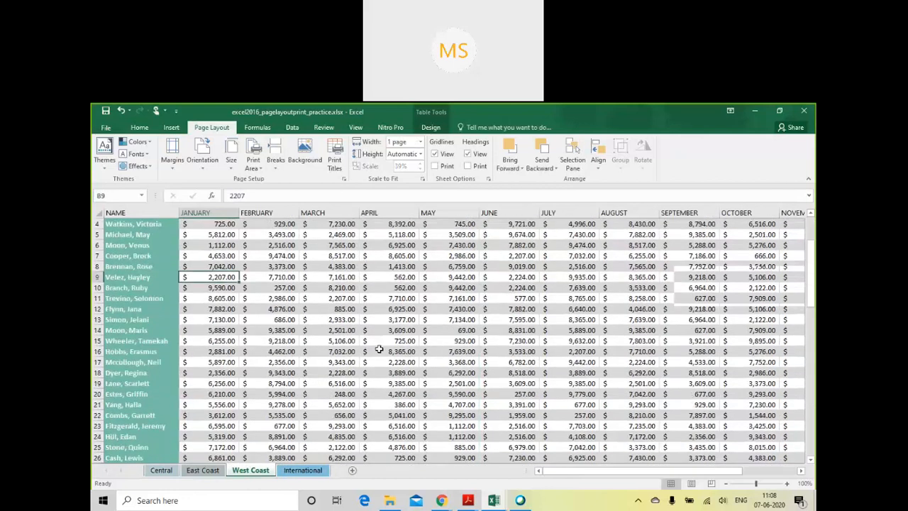
{"action": "scroll", "coordinate": [380, 349], "scroll_direction": "up", "scroll_amount": 9}
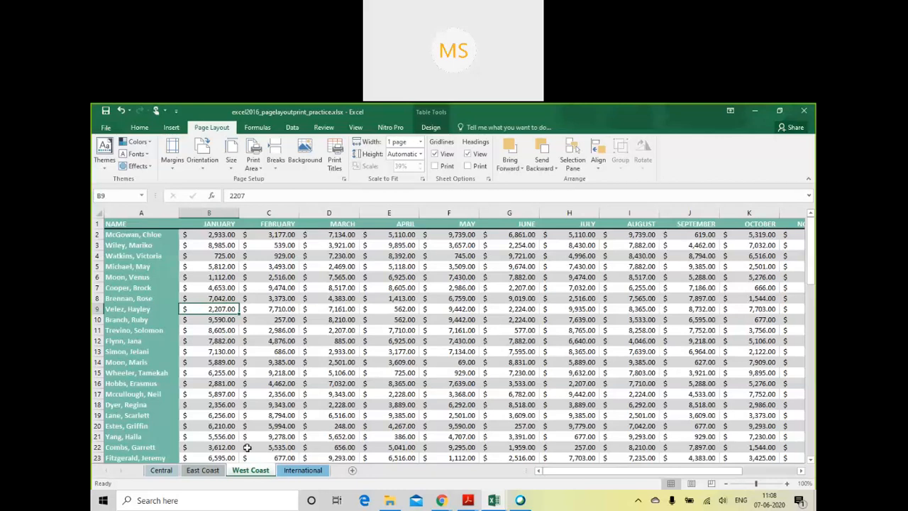
- Copy all data rows of the West Coast table and paste them directly below it, starting at cell A82
{"action": "key", "text": "ctrl+a"}
{"action": "key", "text": "ctrl+c"}
{"action": "scroll", "coordinate": [247, 448], "scroll_direction": "down", "scroll_amount": 15}
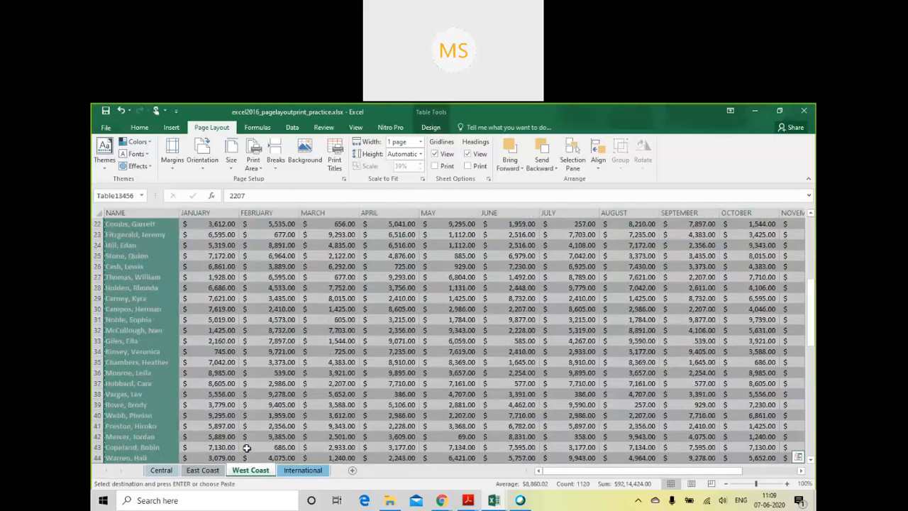
{"action": "scroll", "coordinate": [247, 448], "scroll_direction": "down", "scroll_amount": 10}
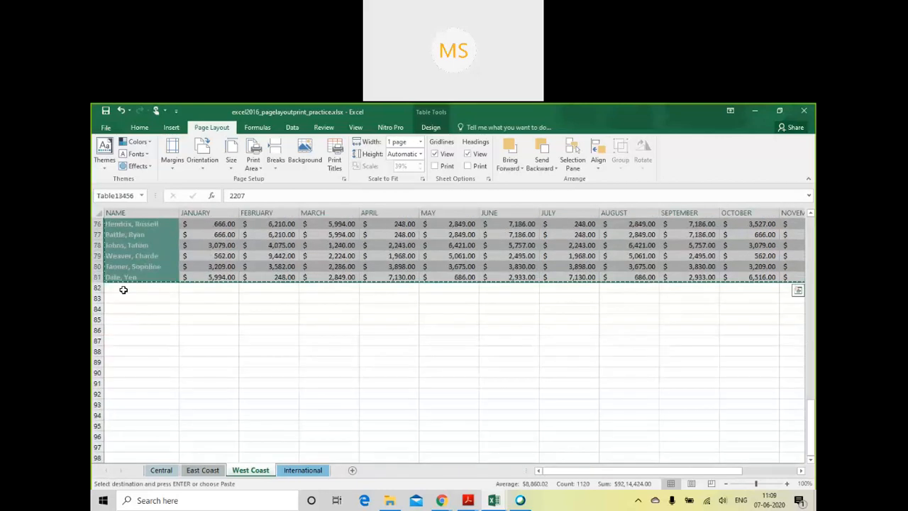
{"action": "left_click", "coordinate": [123, 289]}
{"action": "key", "text": "ctrl+v"}
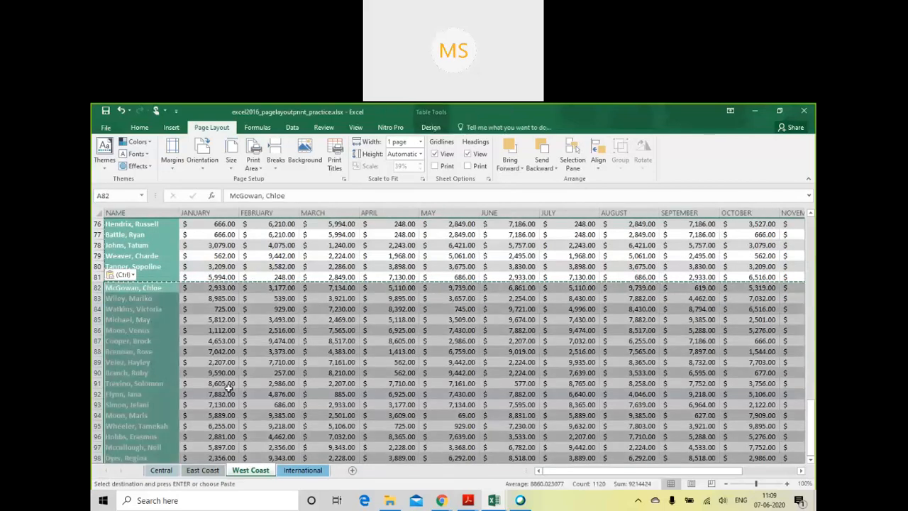
- Examine the lengthened table's first and second pages in the print preview with Fit All Columns on One Page scaling, and return to the sheet
{"action": "scroll", "coordinate": [228, 387], "scroll_direction": "up", "scroll_amount": 20}
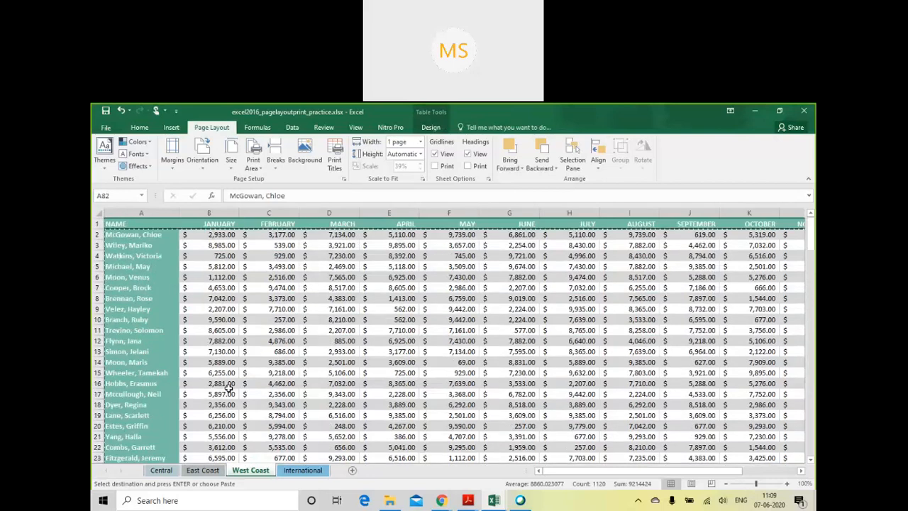
{"action": "scroll", "coordinate": [229, 387], "scroll_direction": "down", "scroll_amount": 18}
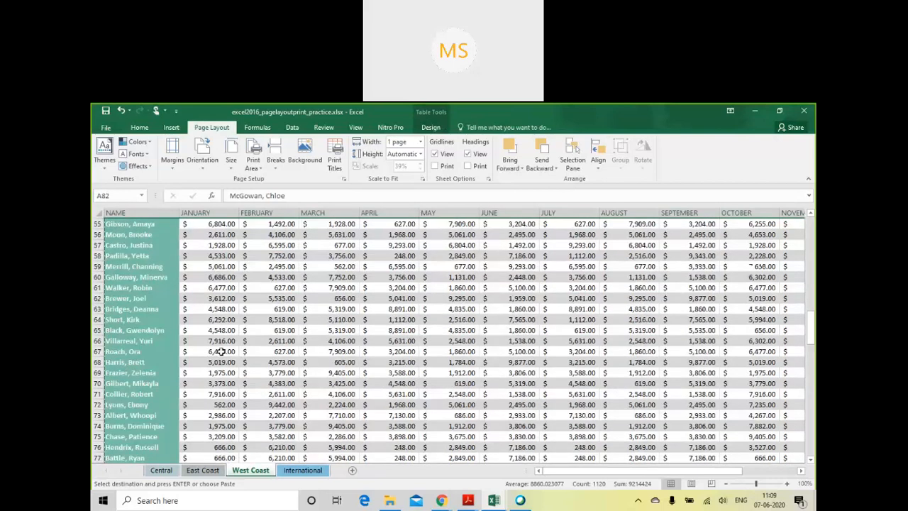
{"action": "scroll", "coordinate": [221, 351], "scroll_direction": "up", "scroll_amount": 18}
{"action": "left_click", "coordinate": [105, 127]}
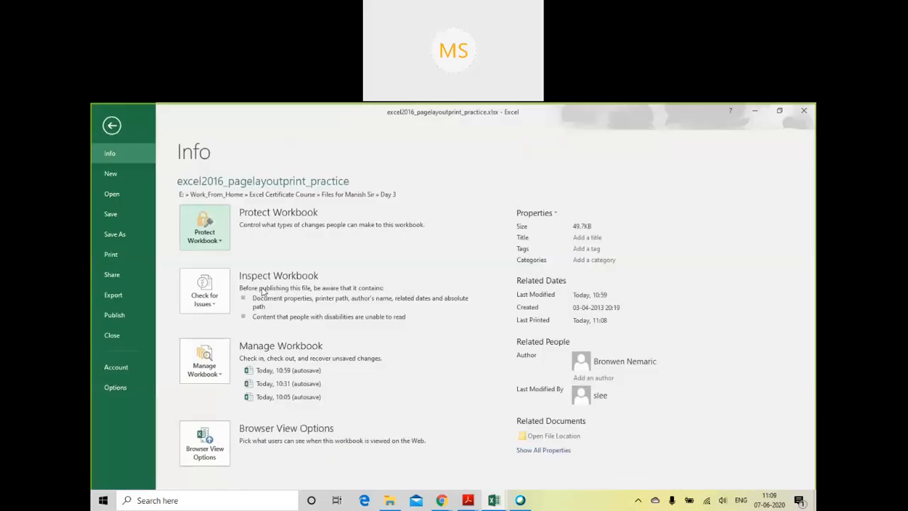
{"action": "left_click", "coordinate": [123, 255]}
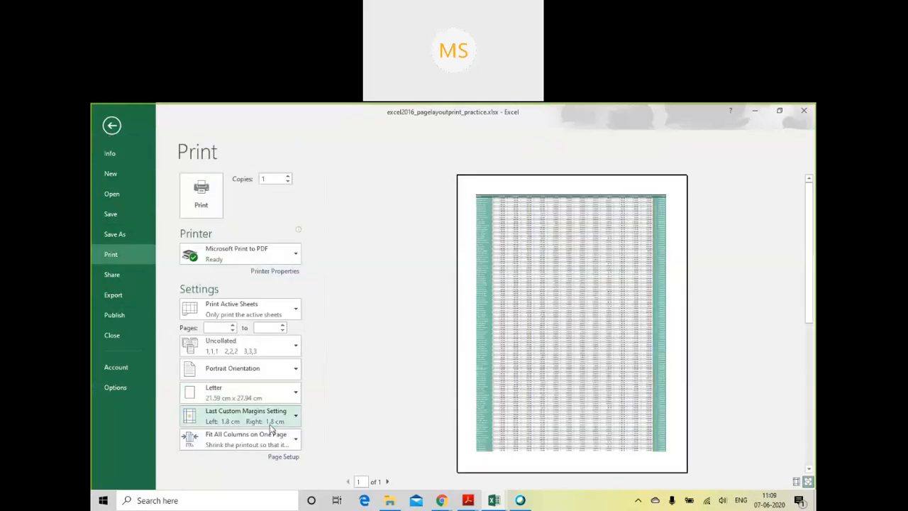
{"action": "left_click", "coordinate": [274, 439]}
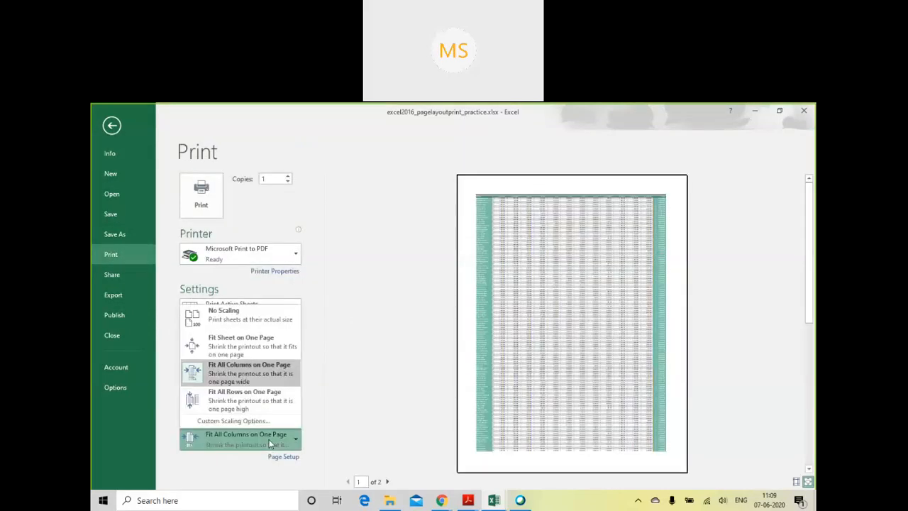
{"action": "left_click", "coordinate": [260, 381]}
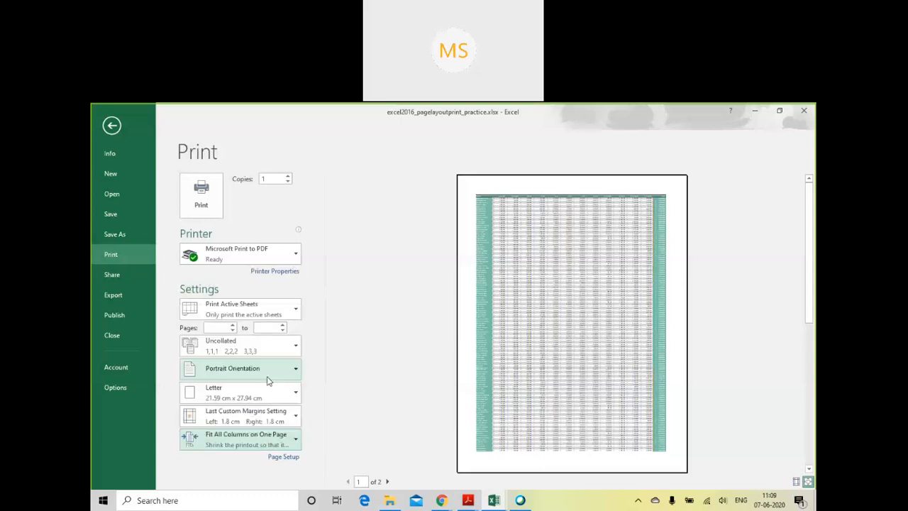
{"action": "left_click", "coordinate": [389, 482]}
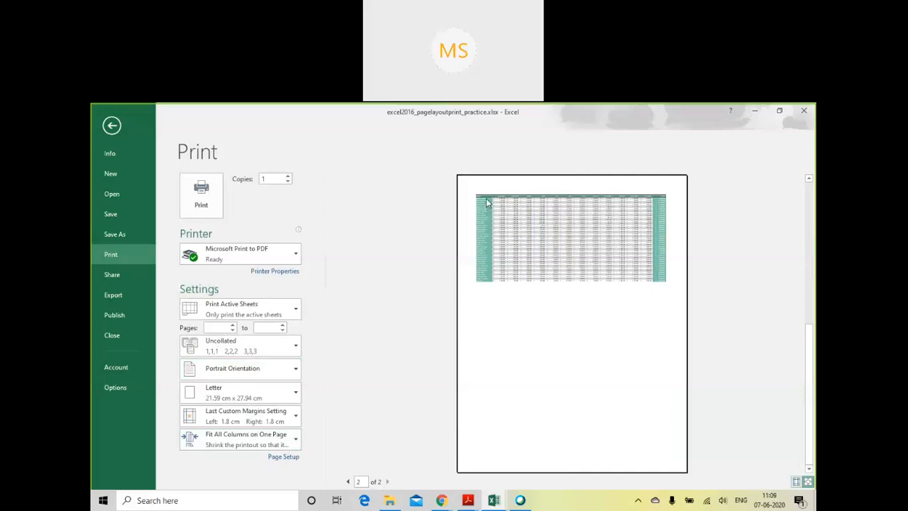
{"action": "left_click", "coordinate": [112, 125]}
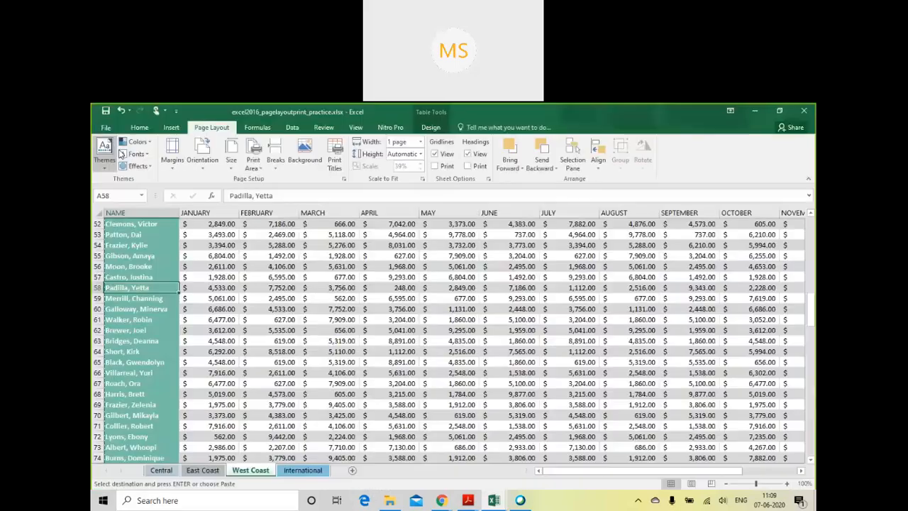
- Clear the rows to repeat at top from the print titles and apply the page setup
{"action": "left_click", "coordinate": [335, 151]}
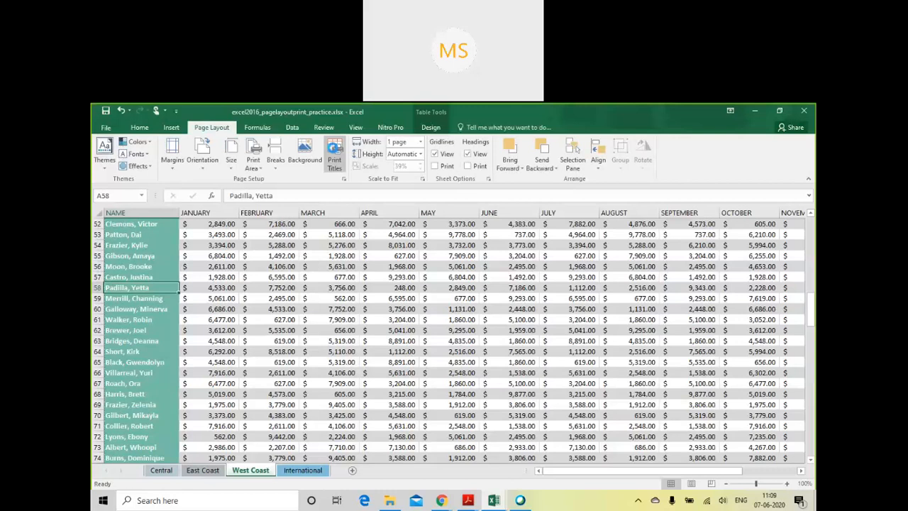
{"action": "left_click_drag", "start_coordinate": [517, 246], "coordinate": [481, 243]}
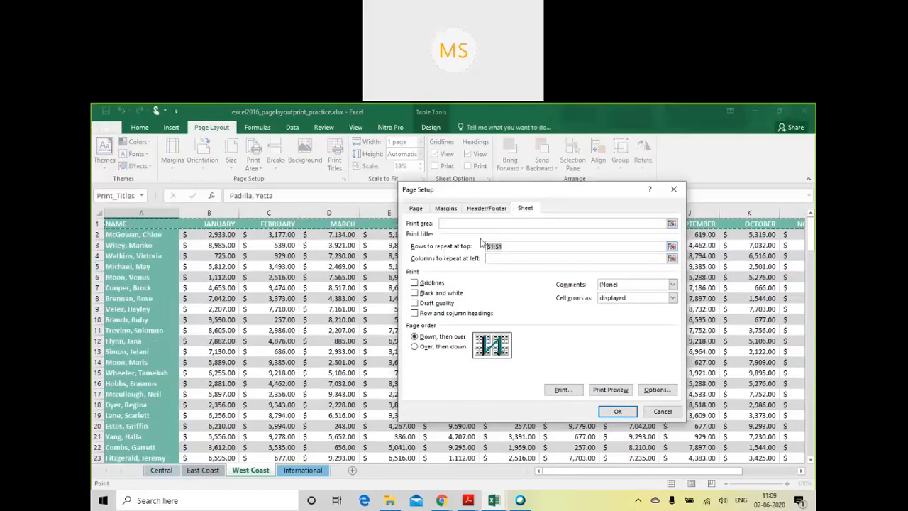
{"action": "key", "text": "BackSpace"}
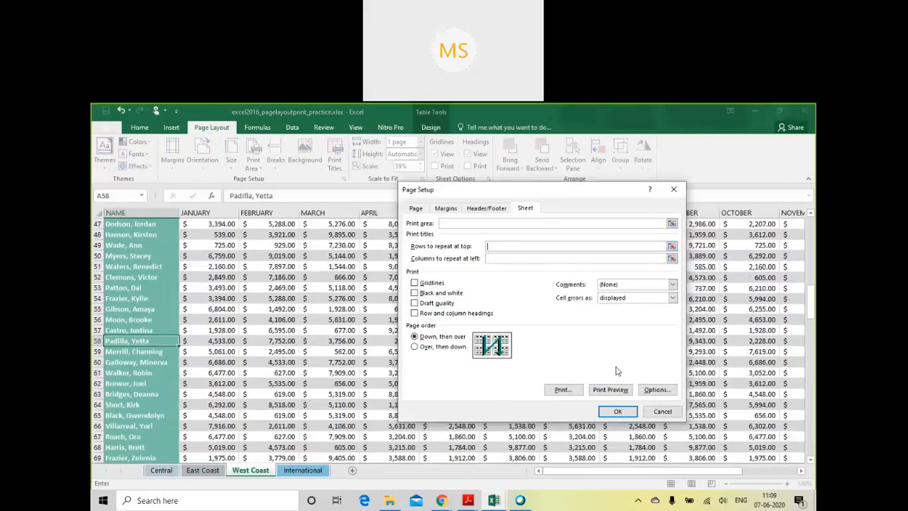
{"action": "left_click", "coordinate": [618, 411]}
- Examine both pages of the West Coast printout in the print preview without repeated title rows, zooming in on page two, and return to the sheet
{"action": "left_click", "coordinate": [106, 128]}
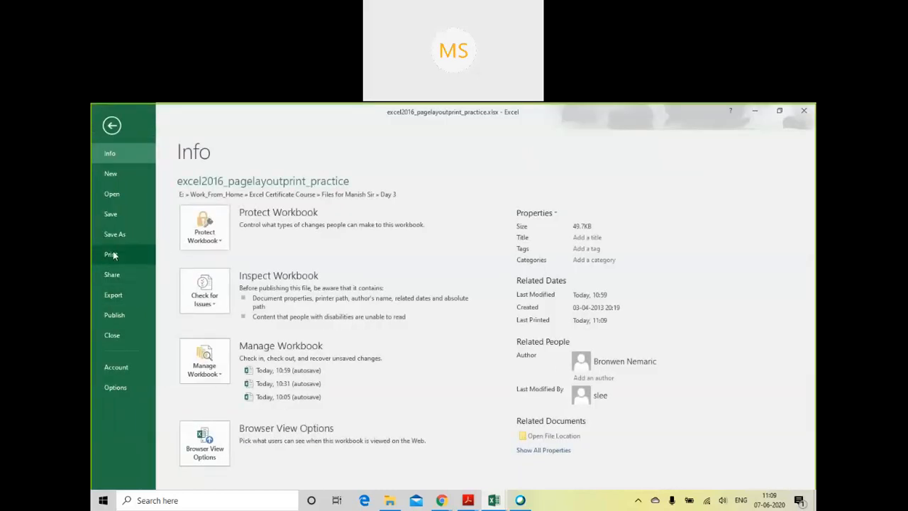
{"action": "left_click", "coordinate": [118, 257]}
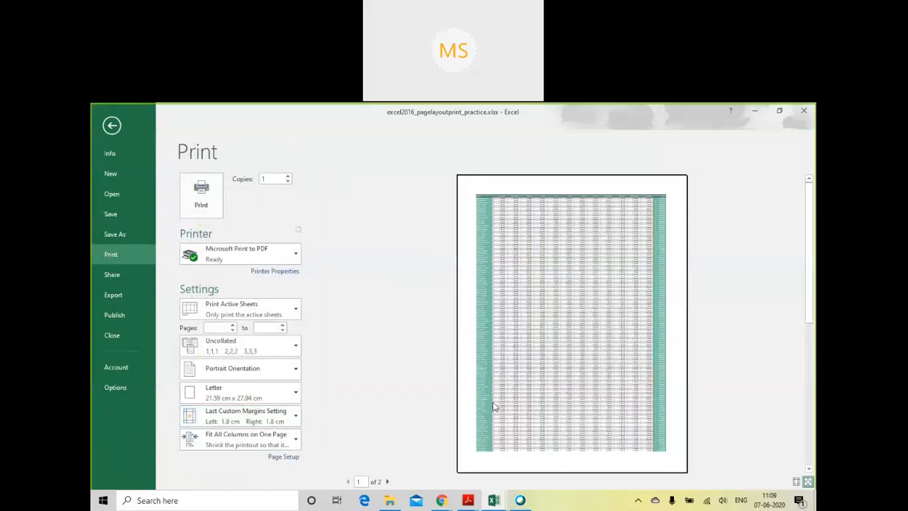
{"action": "scroll", "coordinate": [545, 367], "scroll_direction": "down", "scroll_amount": 1}
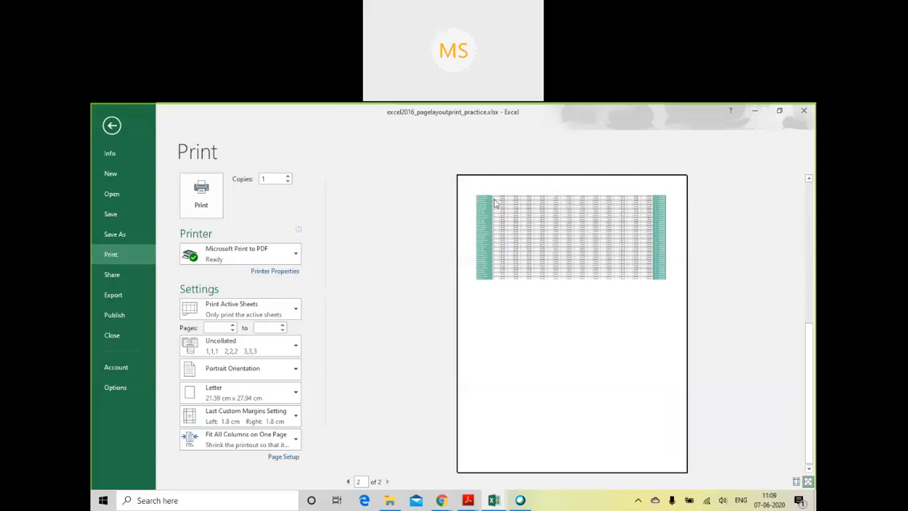
{"action": "left_click", "coordinate": [587, 295]}
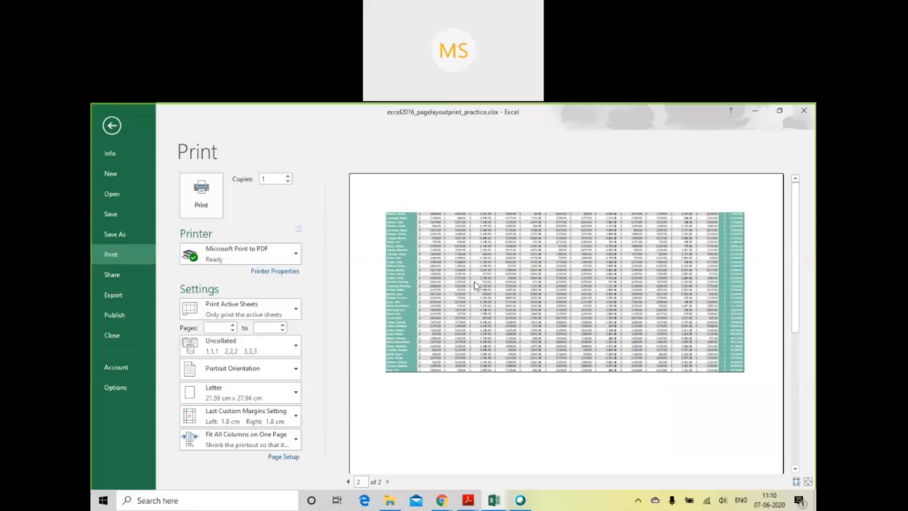
{"action": "scroll", "coordinate": [475, 286], "scroll_direction": "down", "scroll_amount": 3}
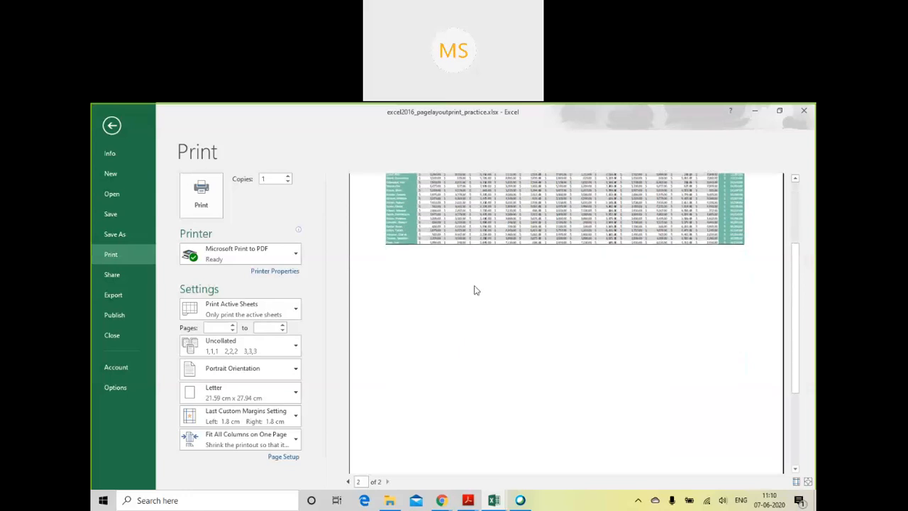
{"action": "scroll", "coordinate": [476, 290], "scroll_direction": "up", "scroll_amount": 3}
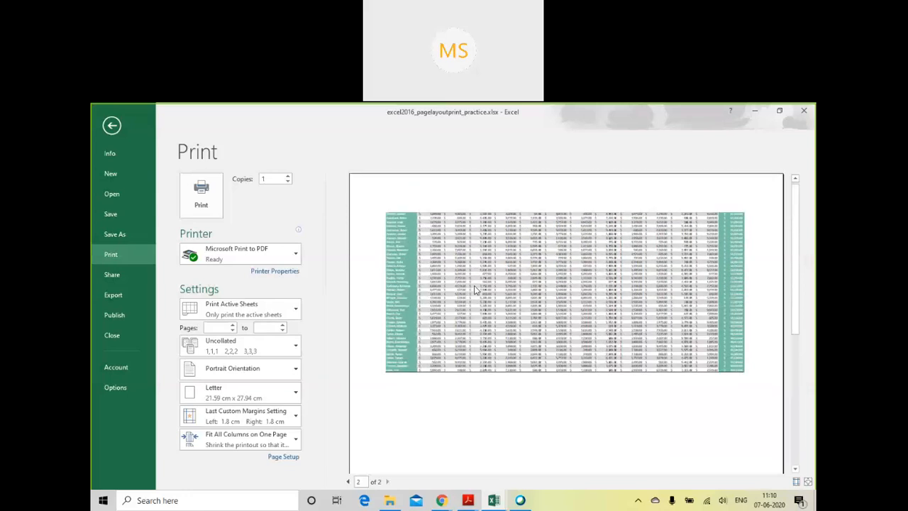
{"action": "left_click", "coordinate": [347, 481]}
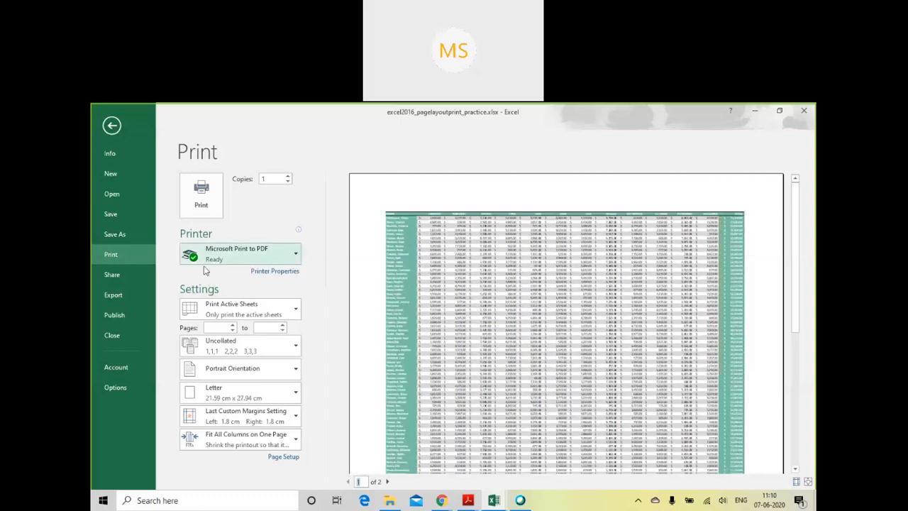
{"action": "left_click", "coordinate": [111, 126]}
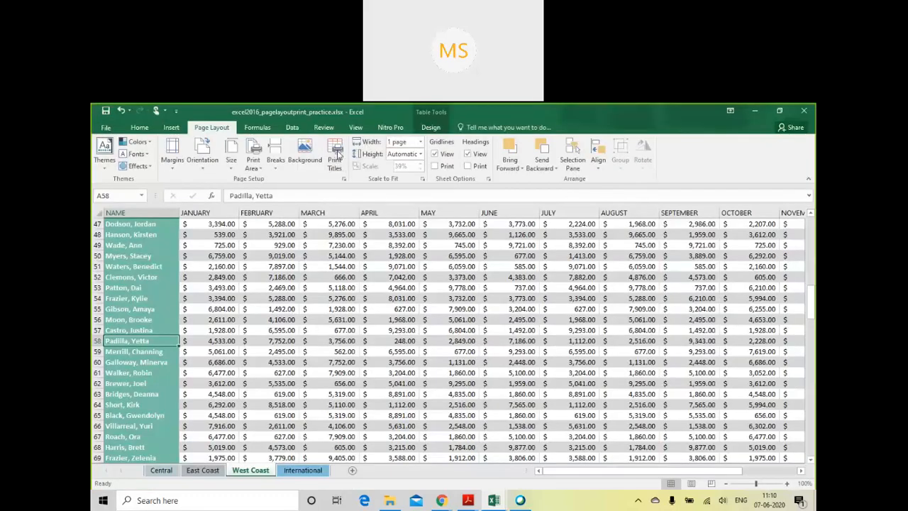
- Set the print titles to repeat row $1:$1 at the top of every page and apply the page setup
{"action": "left_click", "coordinate": [334, 153]}
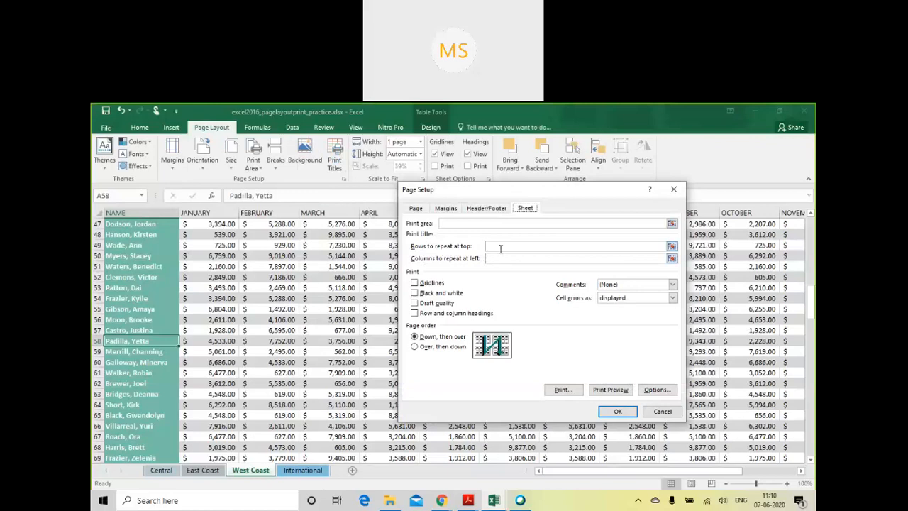
{"action": "type", "text": "$1:$1"}
{"action": "left_click", "coordinate": [619, 412]}
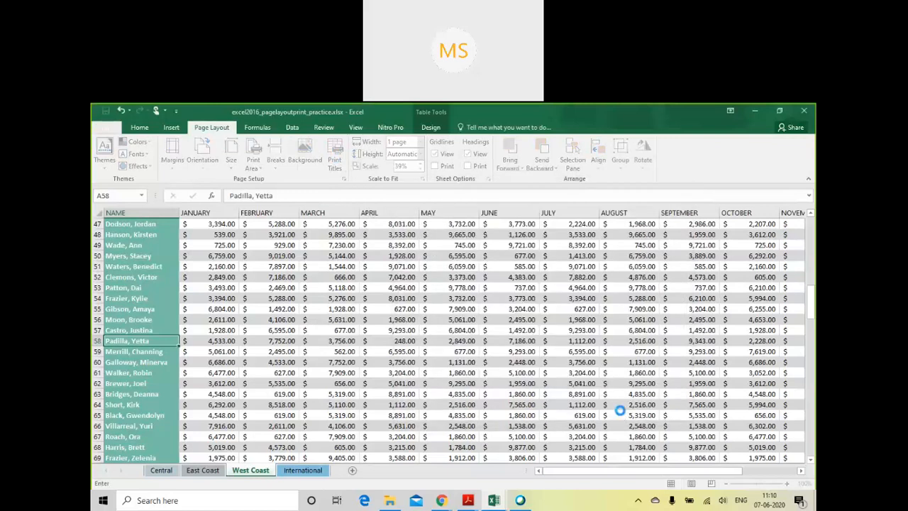
- Check the print preview's second page for the repeated header row, and return to the West Coast sheet
{"action": "left_click", "coordinate": [106, 127]}
{"action": "left_click", "coordinate": [128, 257]}
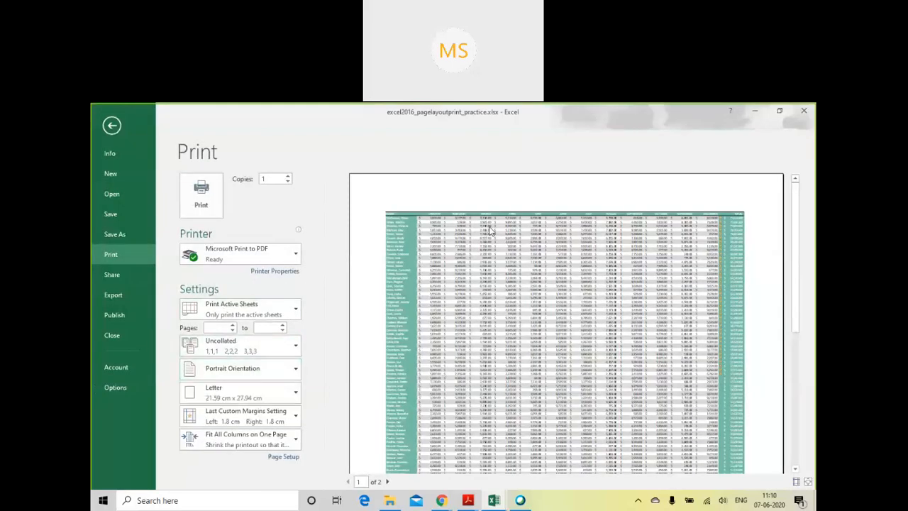
{"action": "left_click", "coordinate": [387, 482]}
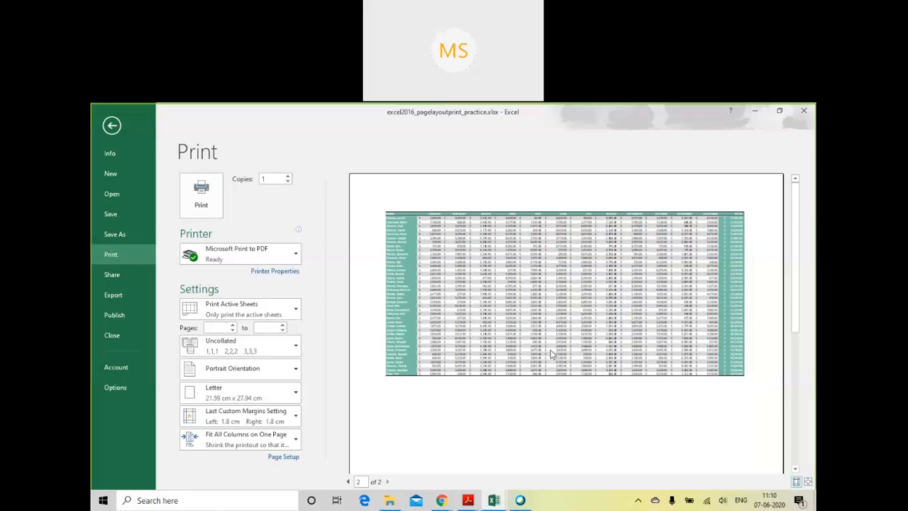
{"action": "left_click", "coordinate": [112, 128]}
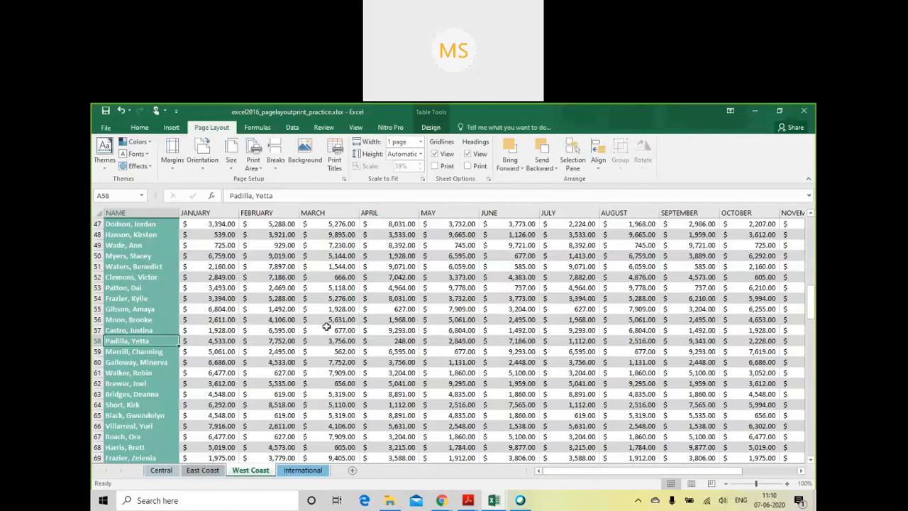
{"action": "left_click", "coordinate": [151, 213]}
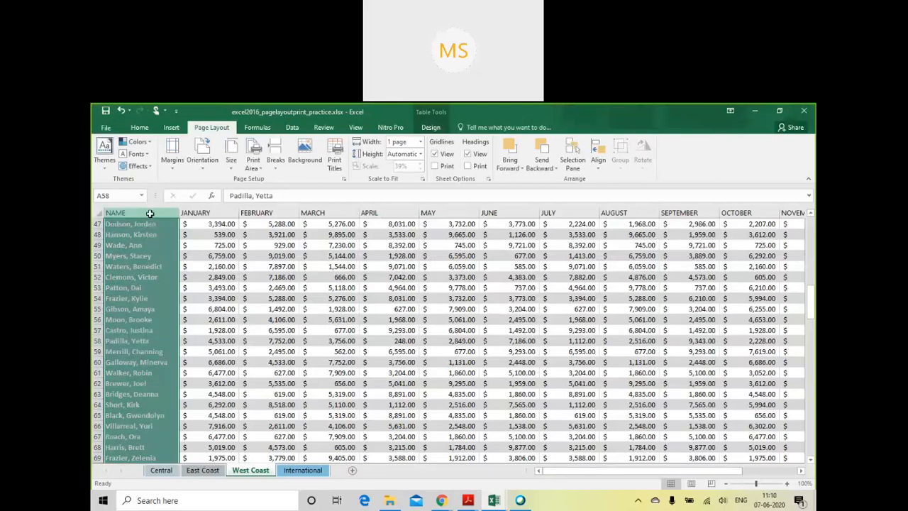
{"action": "left_click_drag", "start_coordinate": [151, 227], "coordinate": [745, 244]}
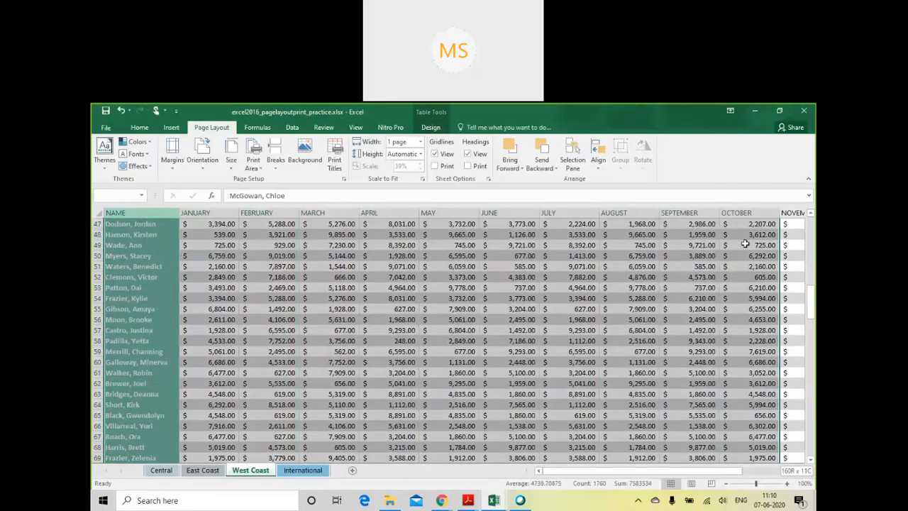
{"action": "left_click", "coordinate": [472, 332]}
{"action": "scroll", "coordinate": [308, 349], "scroll_direction": "up", "scroll_amount": 15}
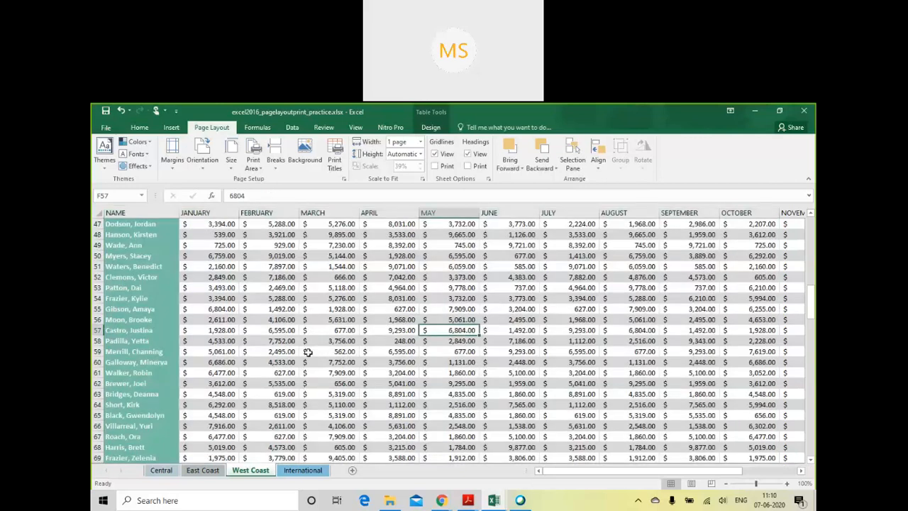